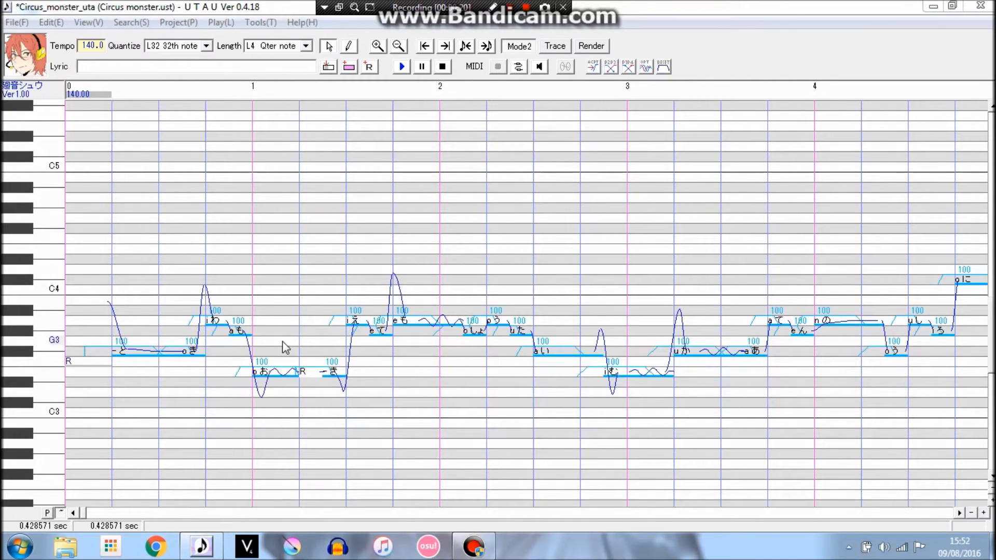
Step: Remove the raised starting control point from the pitch curve of the opening と note
click(164, 345)
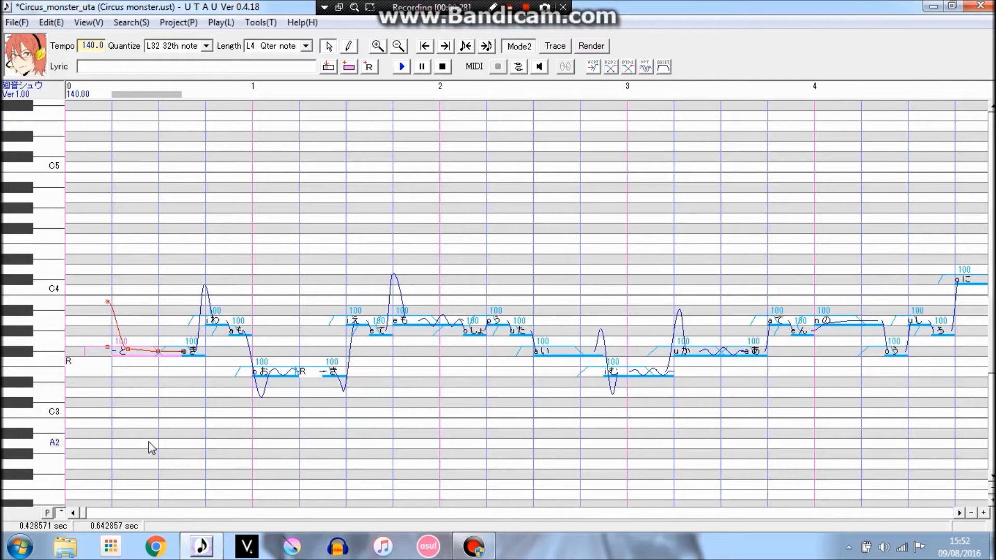
right_click(108, 303)
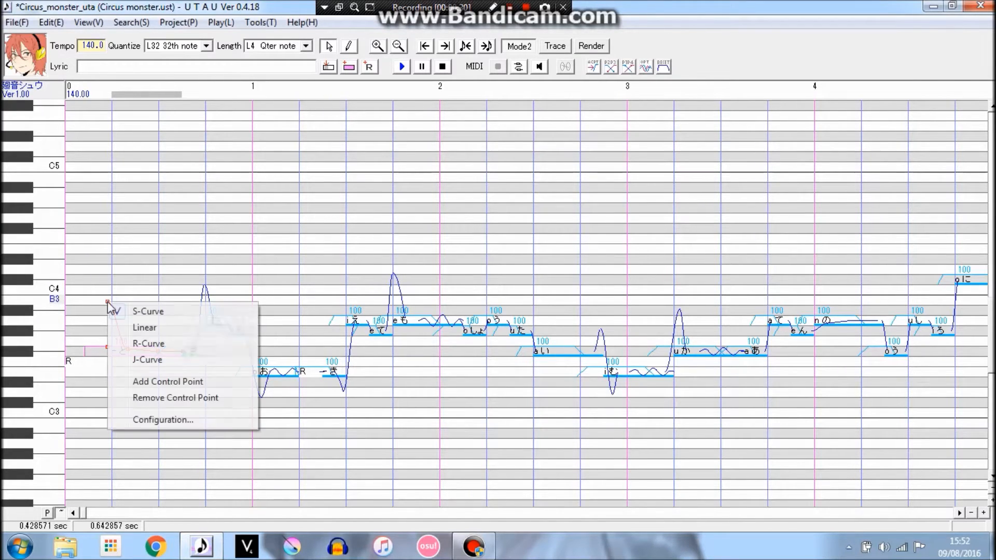
click(199, 397)
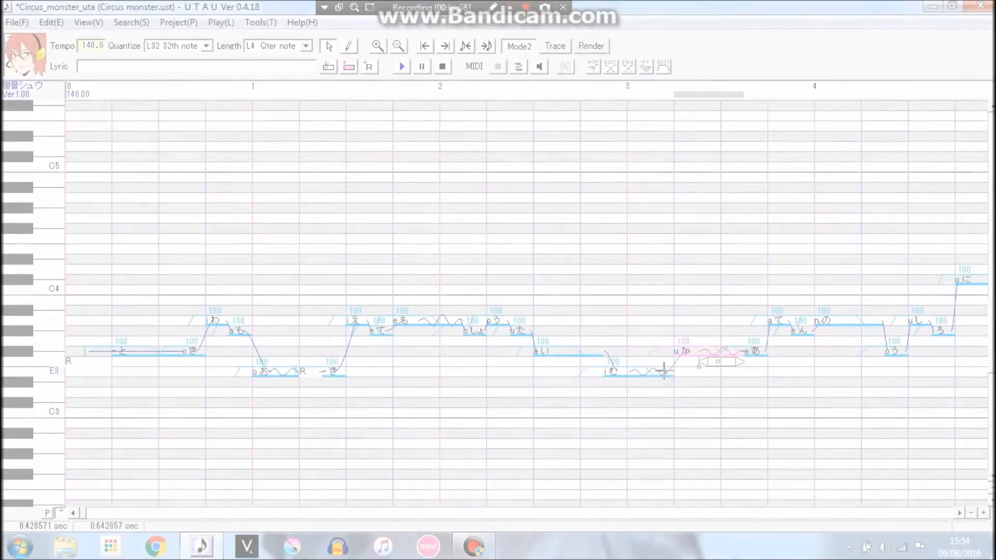
Step: Reposition the pitch bend control points of the か, え and opening と notes, starting the と curve midway through its note
drag(671, 371, 686, 351)
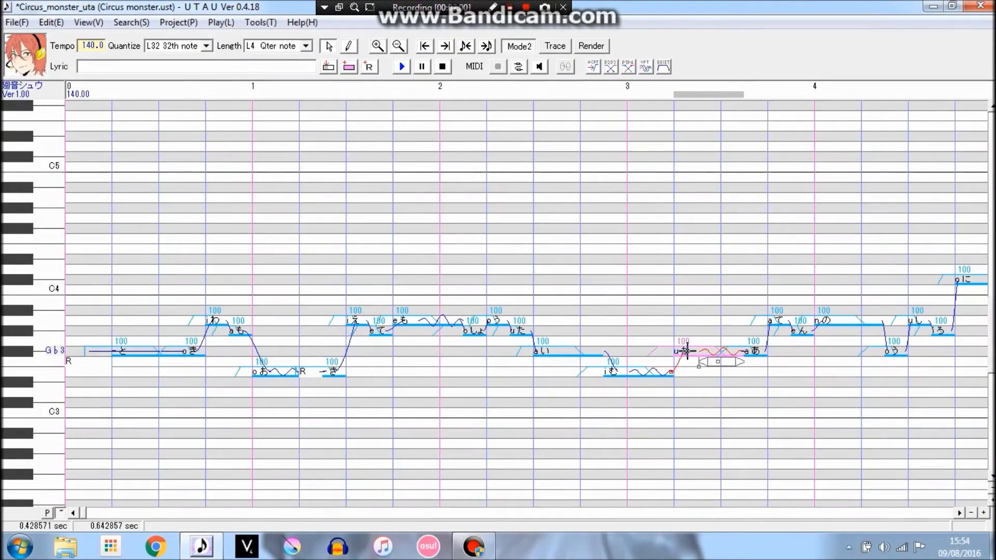
click(333, 373)
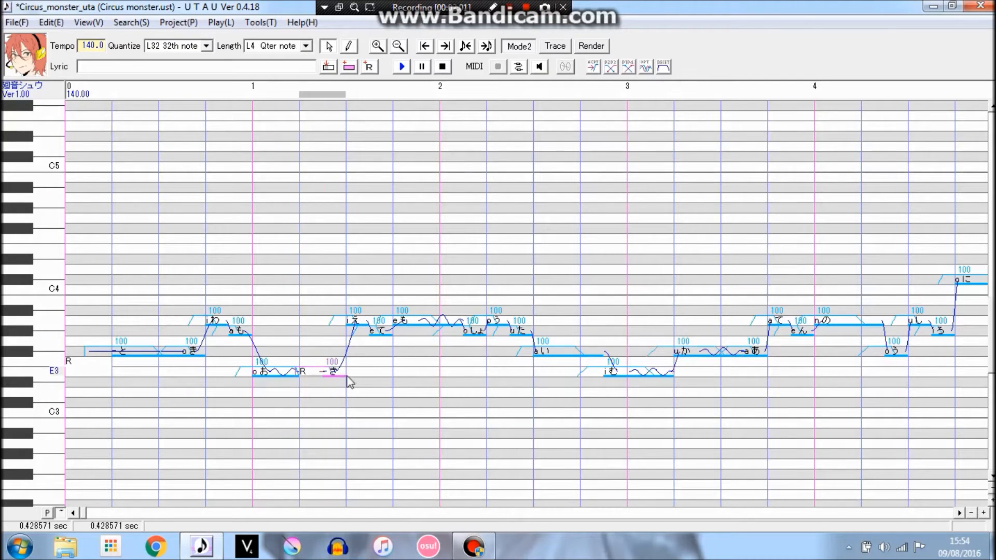
click(359, 320)
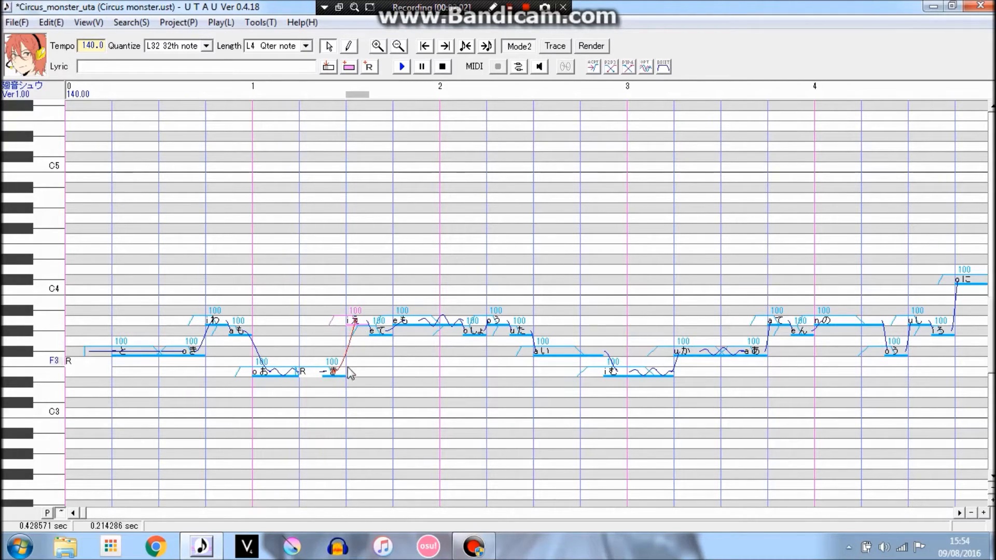
click(352, 319)
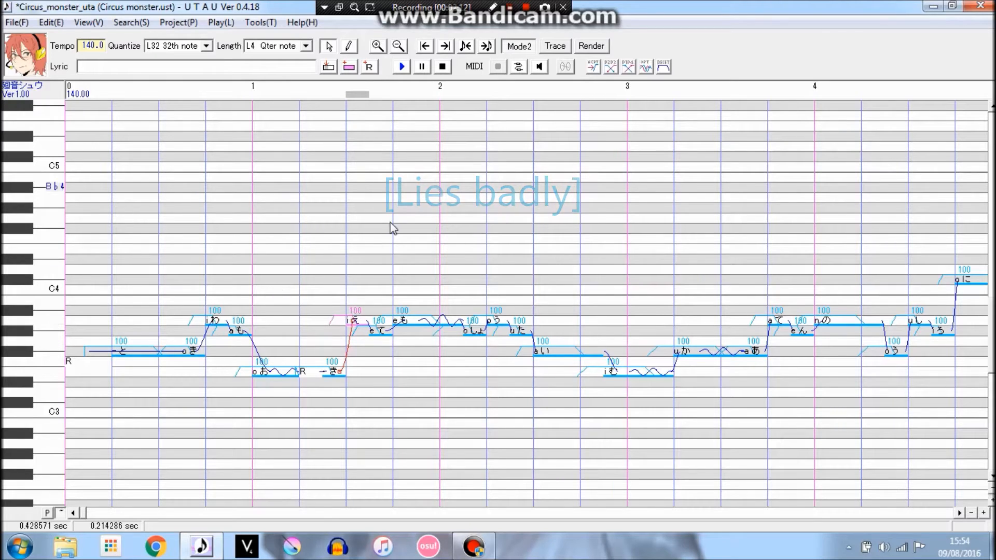
click(119, 352)
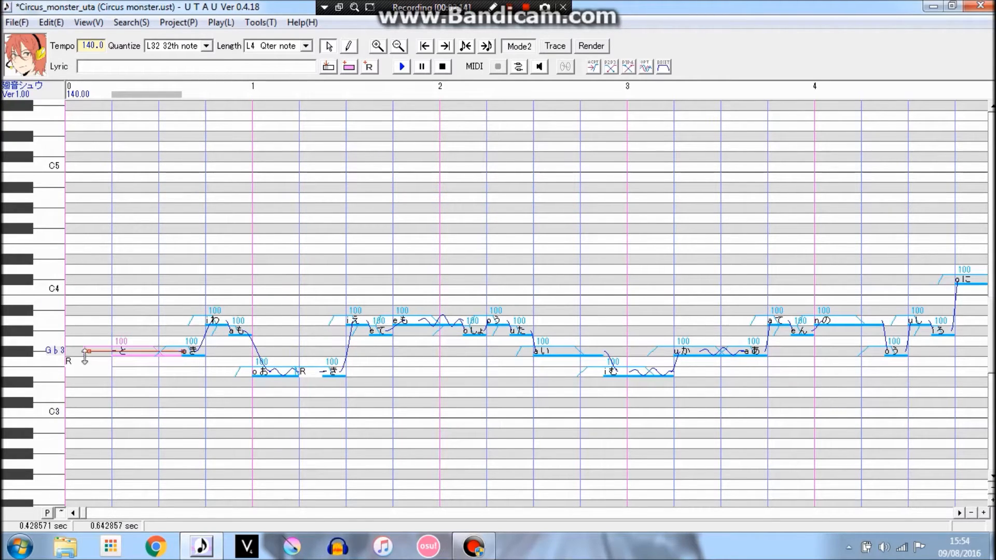
drag(93, 351, 149, 351)
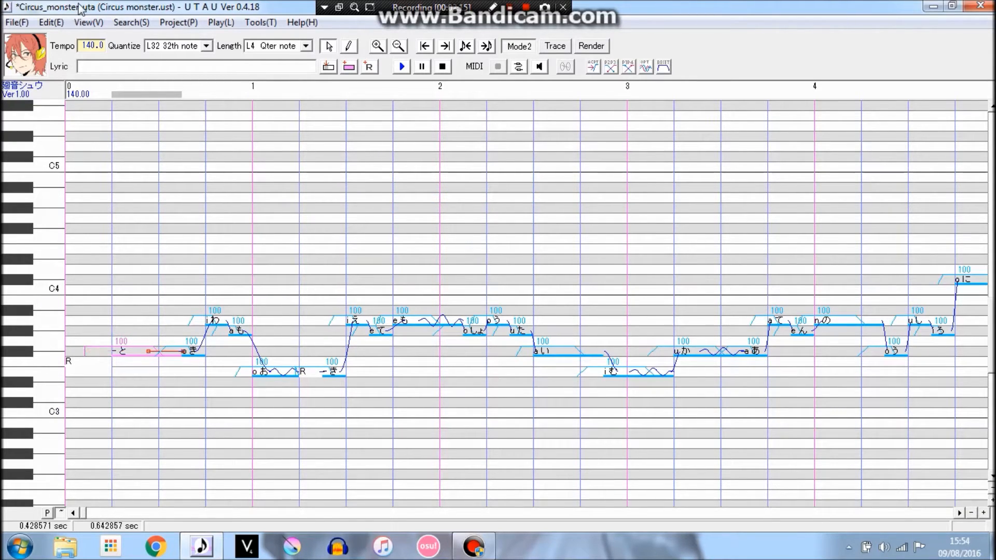
Step: Try to lengthen the pitch slide into the い note after た and undo the change
click(563, 351)
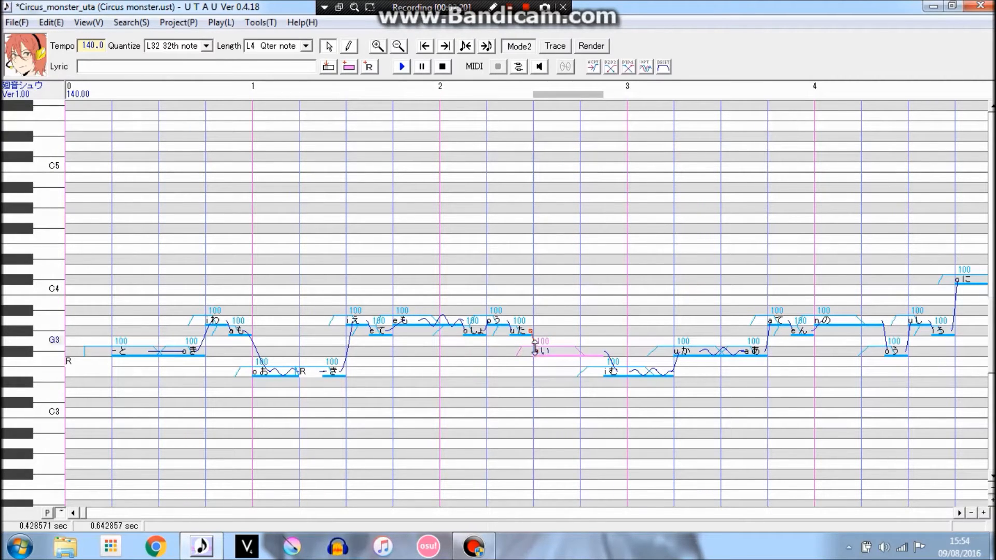
drag(537, 353, 553, 352)
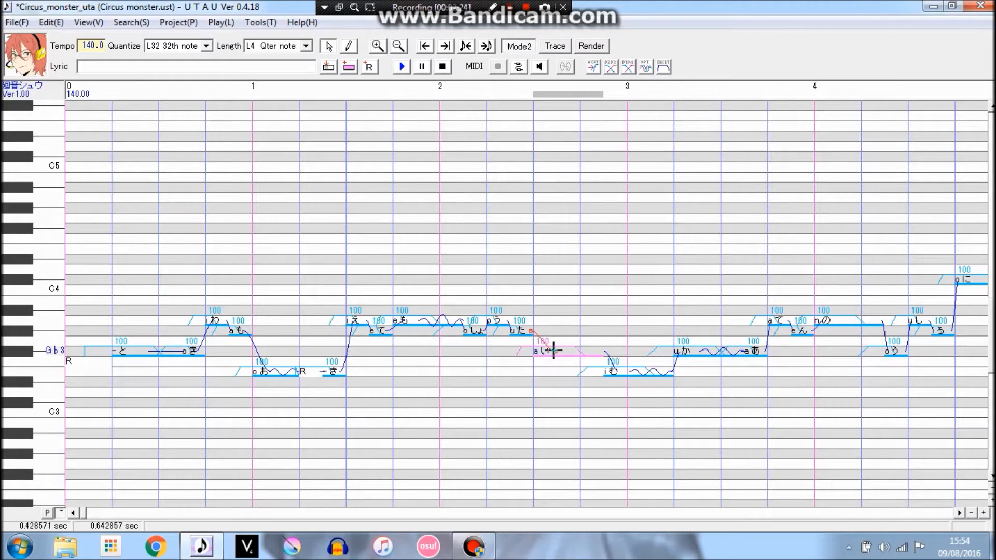
key(ctrl+z)
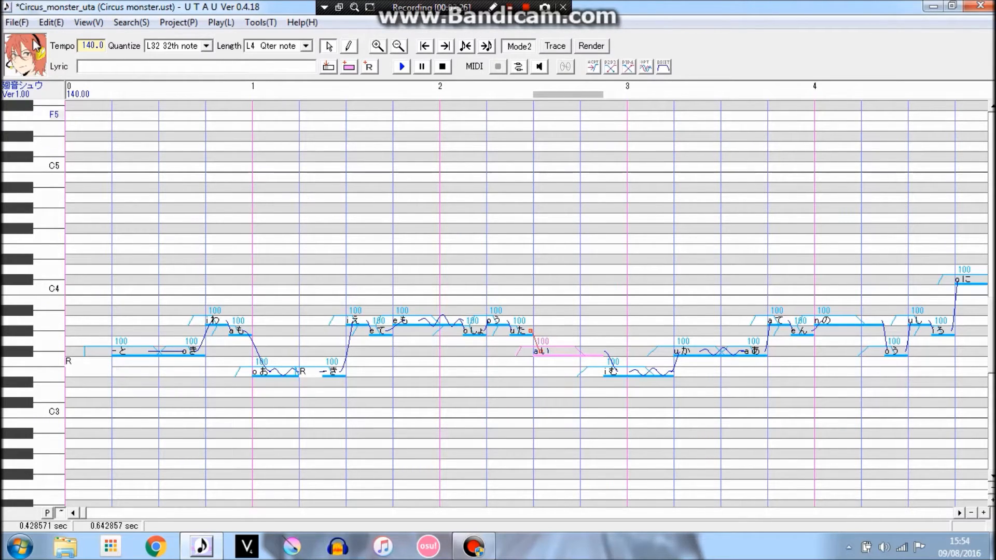
Step: Select all notes in the project
click(55, 24)
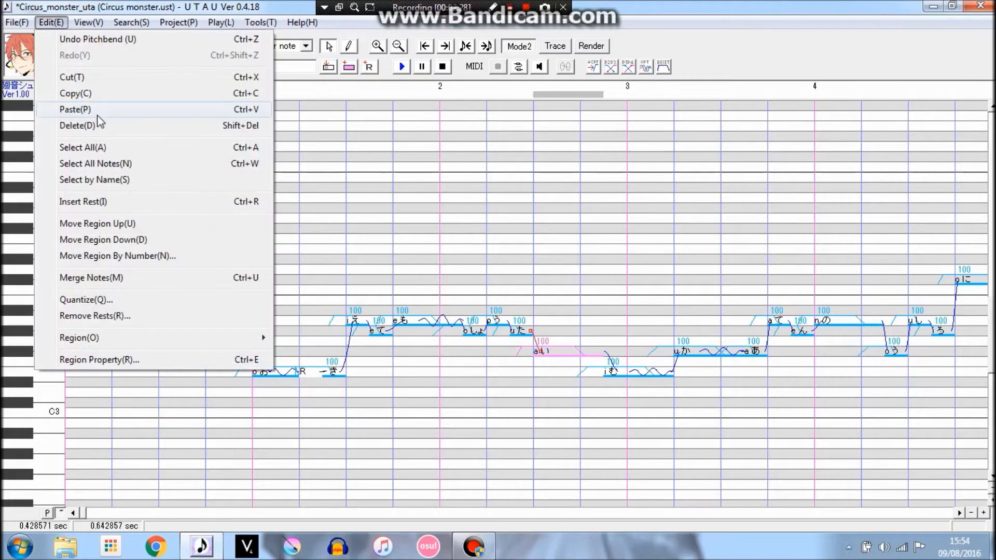
click(101, 147)
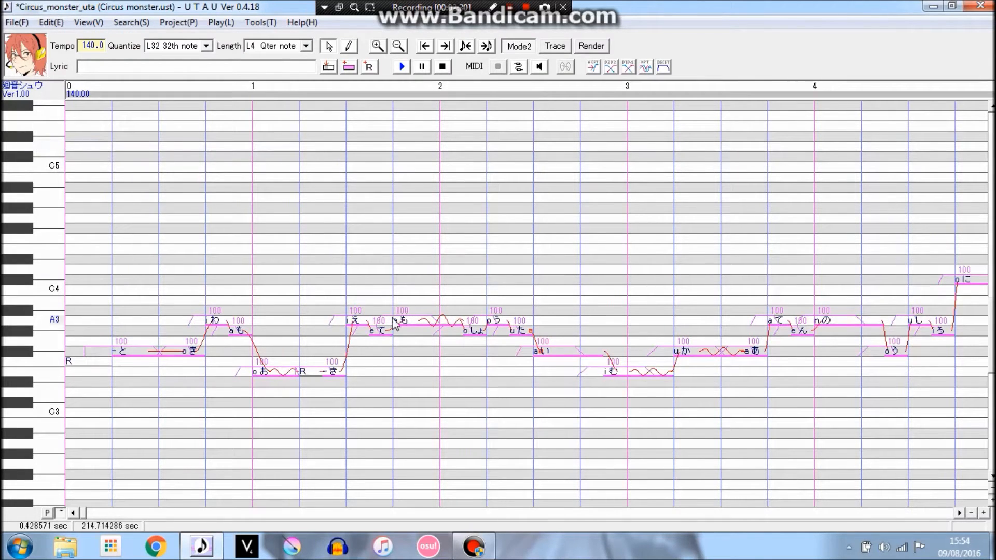
right_click(396, 318)
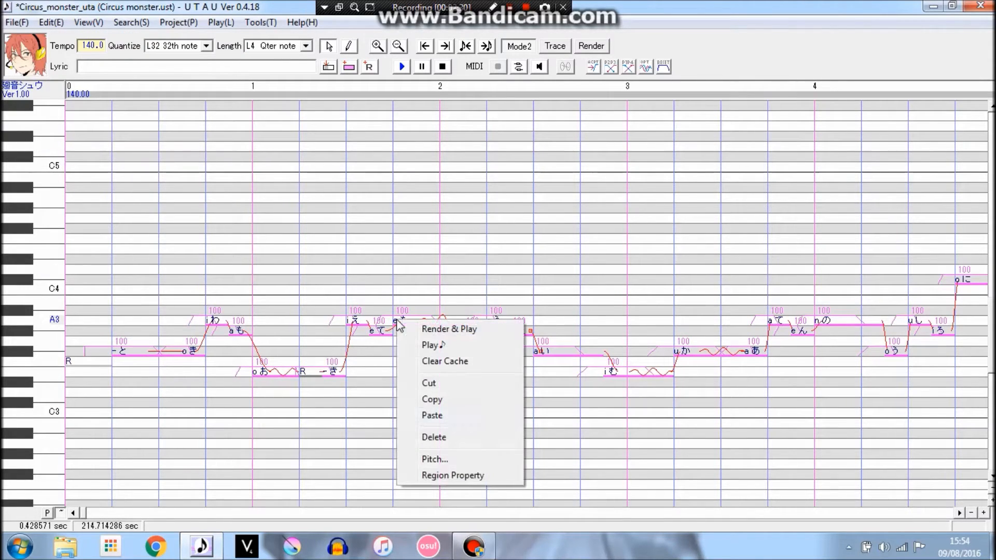
click(469, 479)
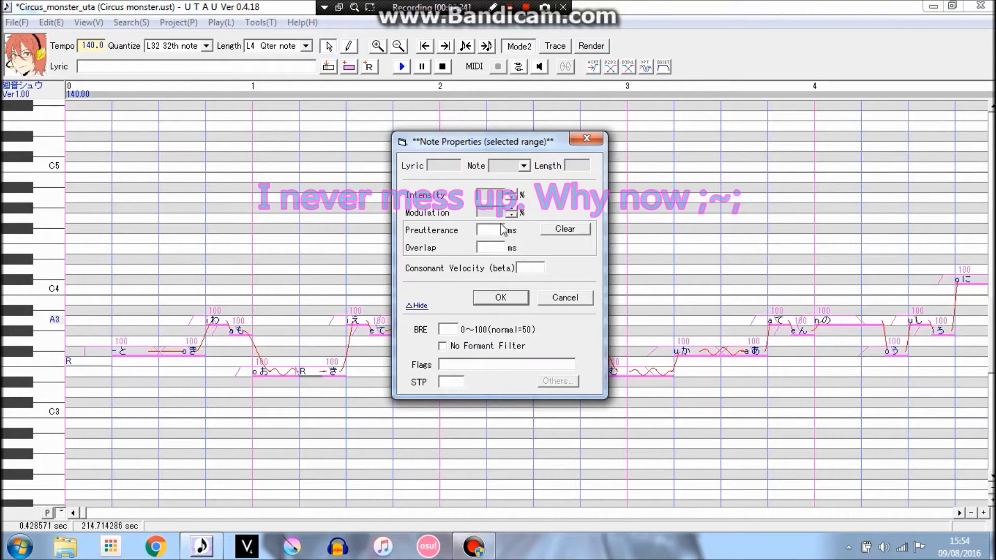
click(587, 138)
Step: Reset the pitch of the selected notes by enabling portamento with the Presets option and turning vibrato off
right_click(441, 319)
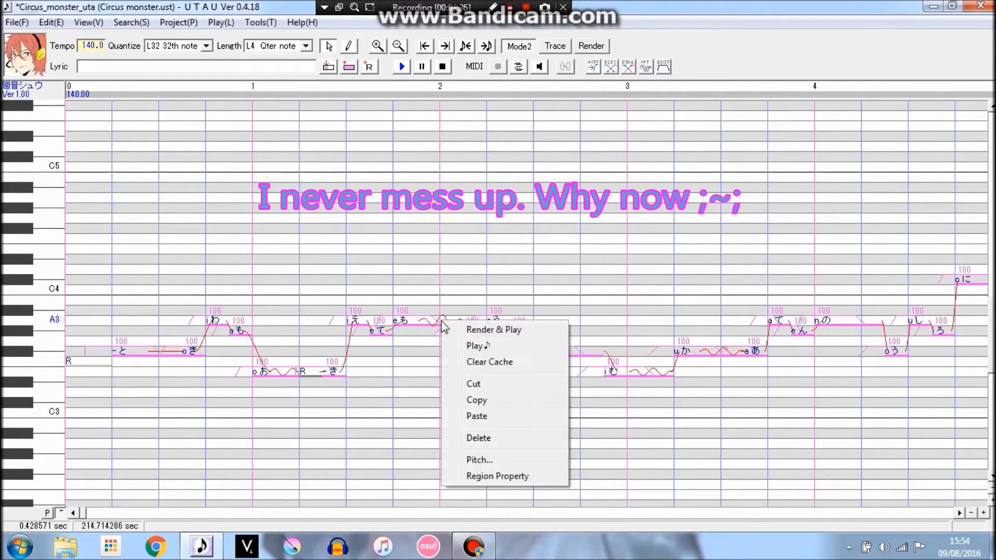
click(478, 459)
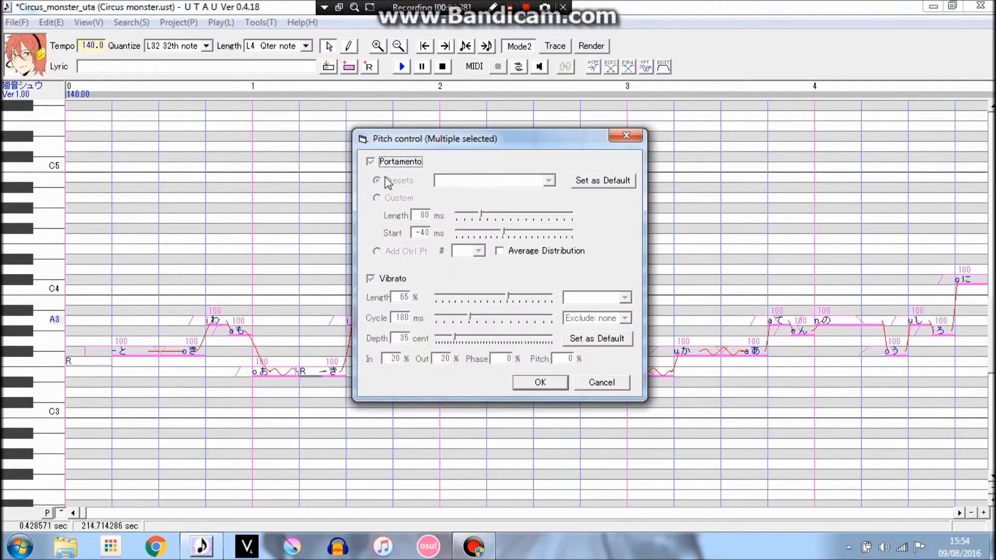
click(370, 281)
click(385, 163)
click(383, 282)
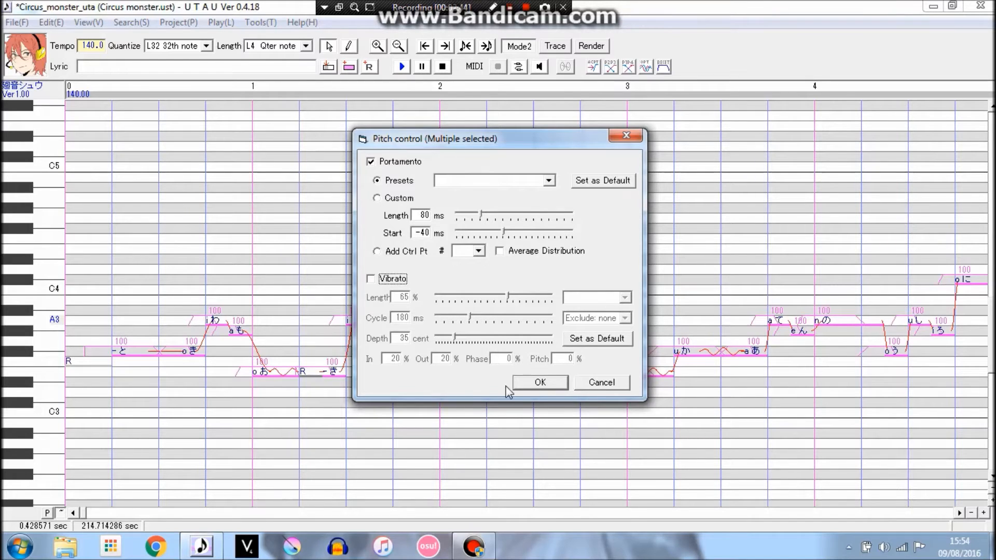
click(540, 383)
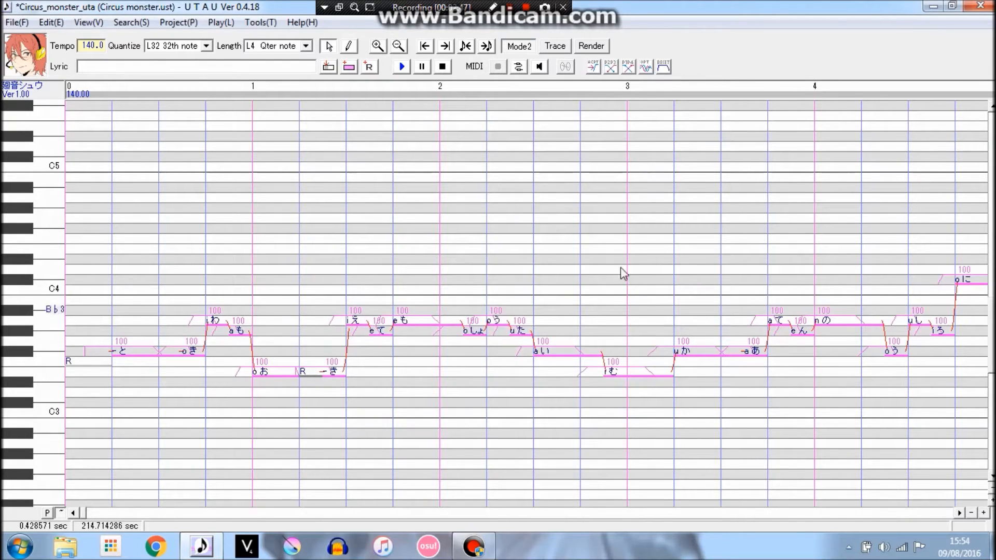
click(193, 351)
click(843, 321)
drag(294, 260, 248, 267)
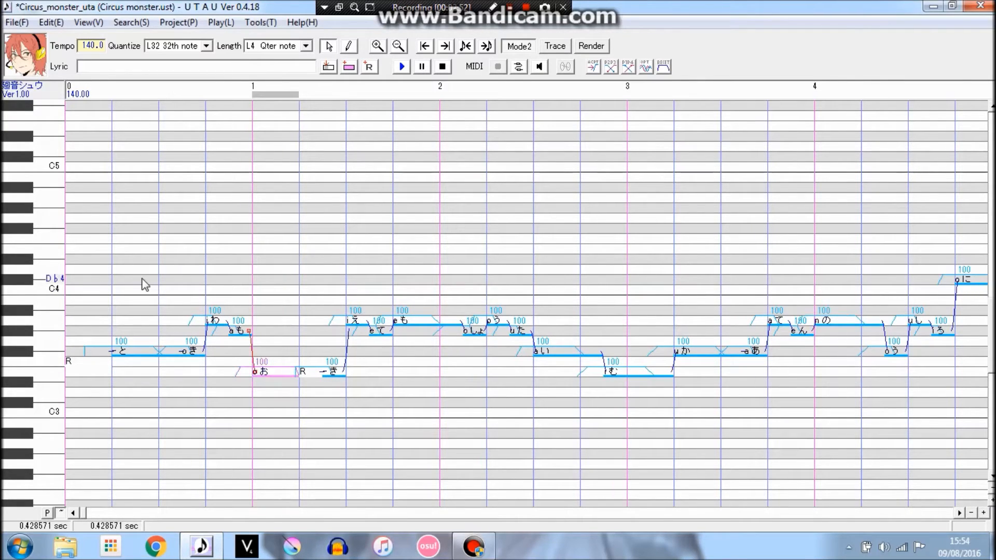
Step: Add a middle control point to the opening と note's pitch curve and lower it to E3
drag(142, 280, 496, 265)
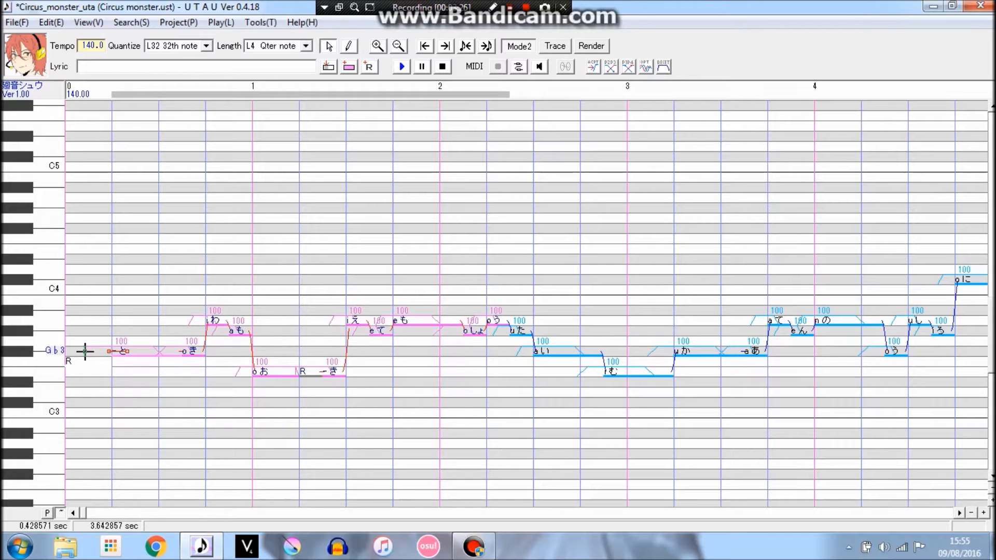
right_click(85, 352)
click(177, 363)
drag(106, 351, 113, 370)
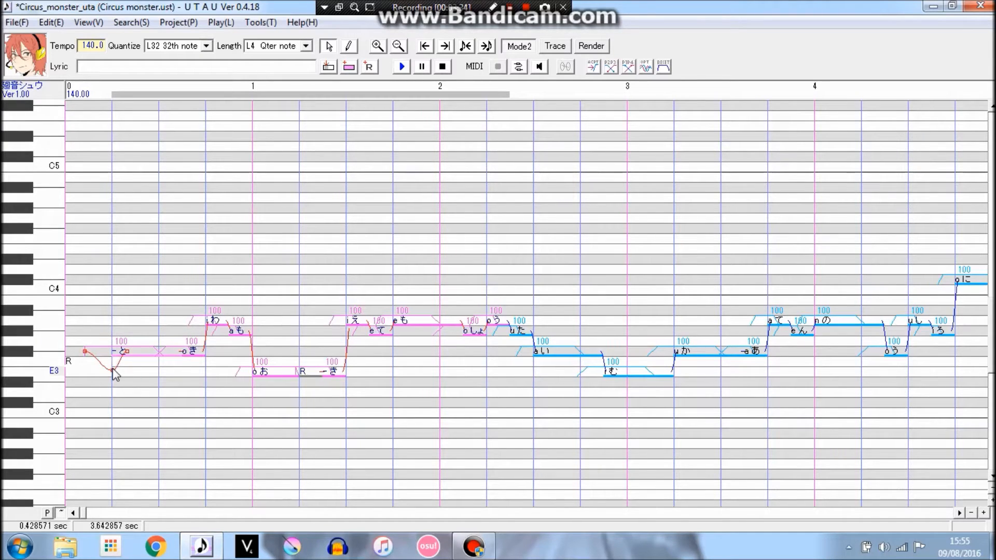
Step: Move the end point of the opening と note's pitch curve slightly further into the note and play the result
mouse_move(125, 351)
mouse_down()
mouse_move(155, 352)
mouse_move(140, 350)
mouse_up()
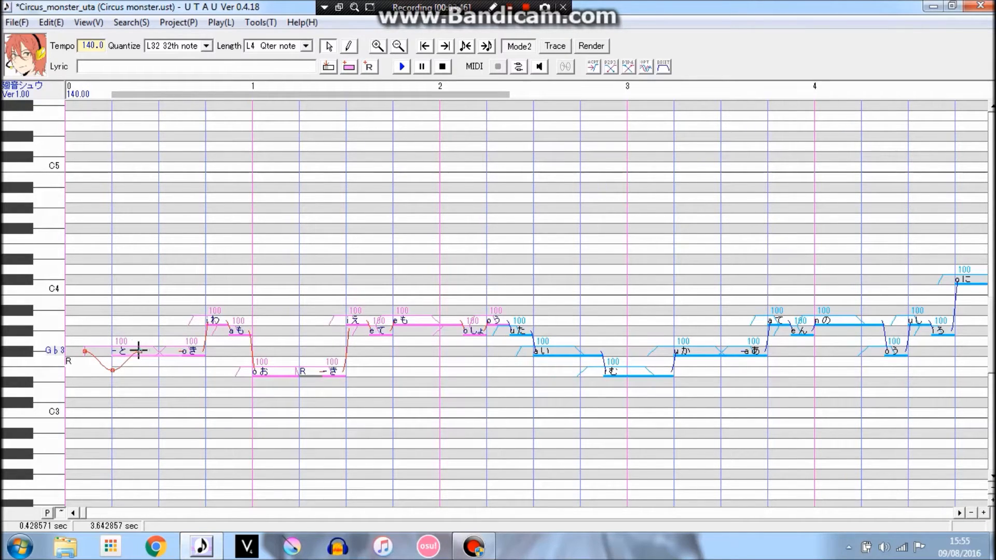
click(126, 318)
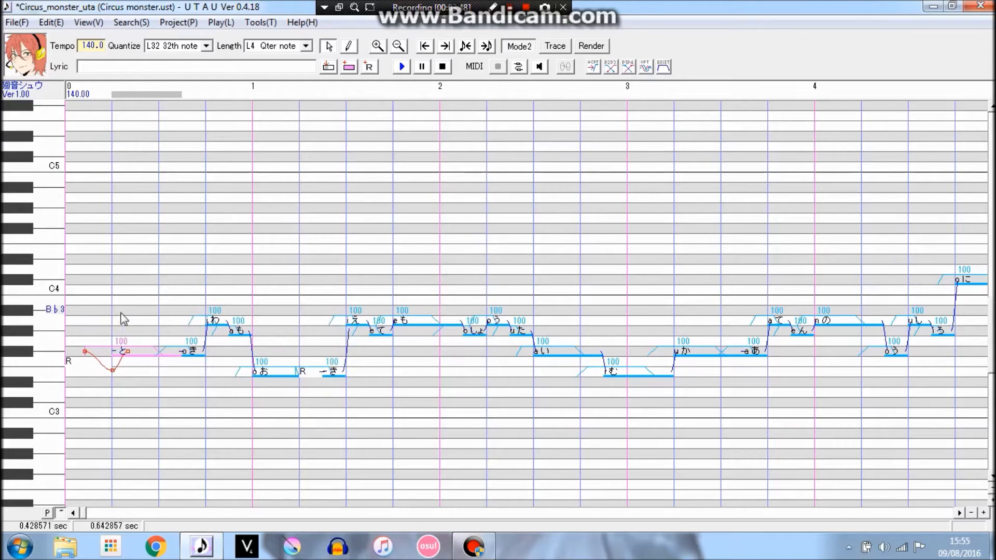
click(127, 350)
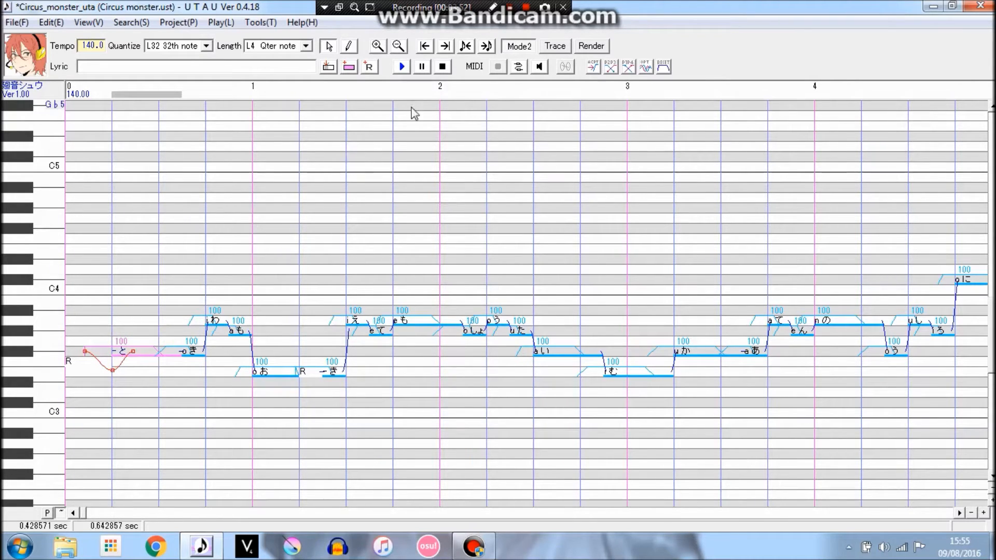
click(403, 67)
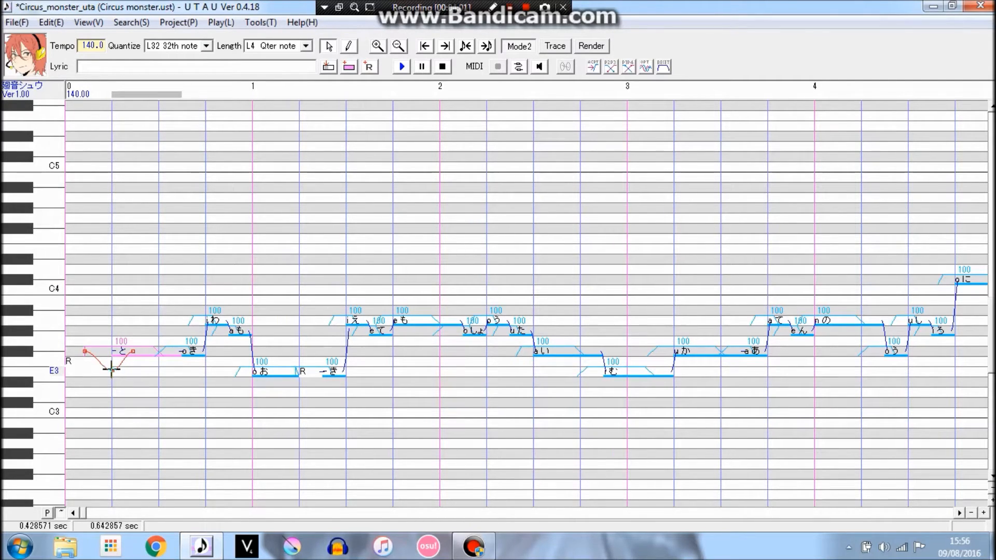
Step: Try a deeper pitch dip down to D♭3 on the opening と note with playback and return the dip to E3
drag(111, 398, 112, 400)
click(403, 66)
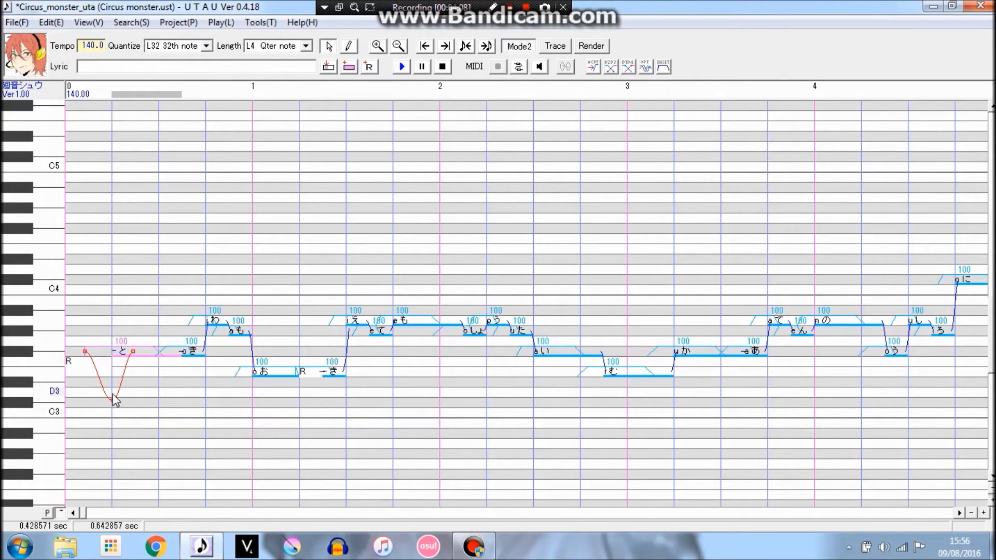
click(114, 404)
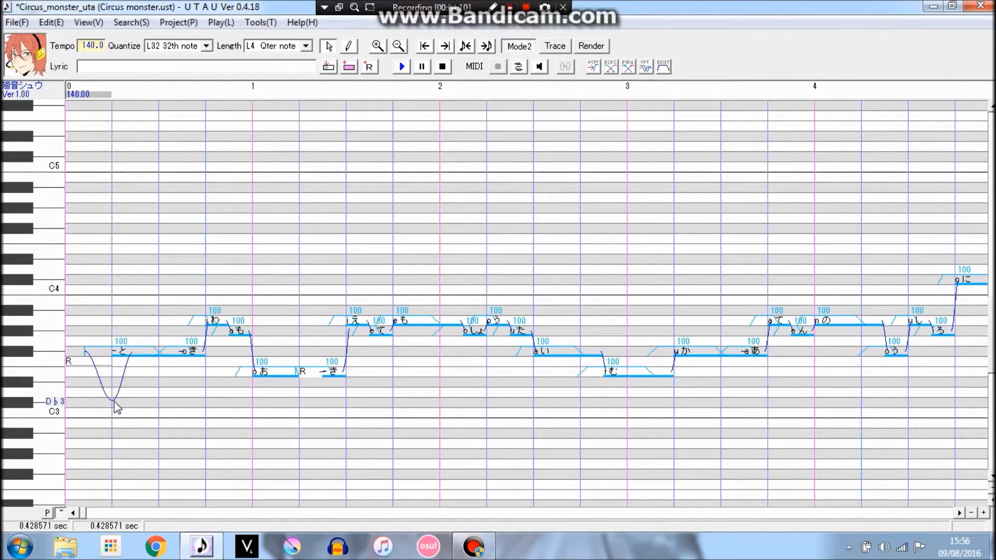
click(114, 405)
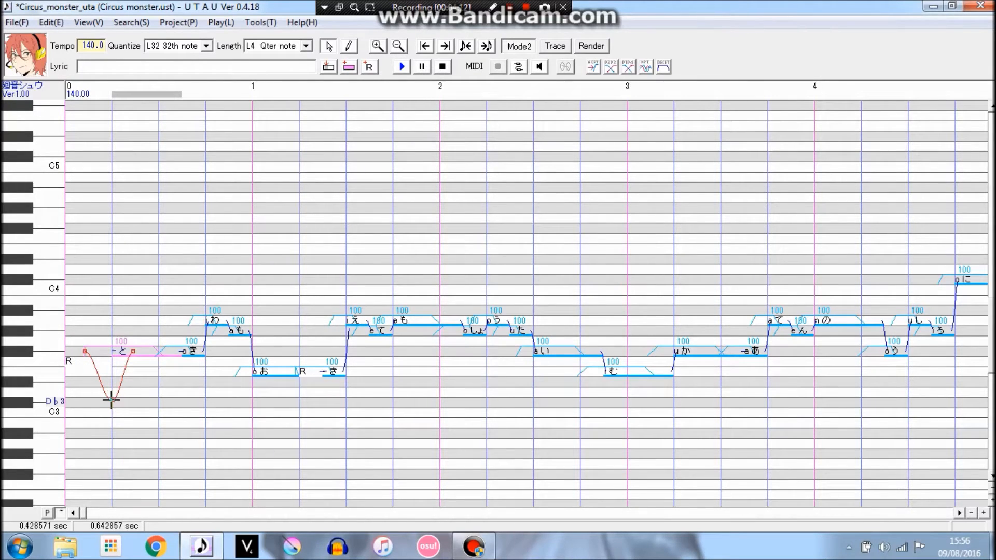
drag(112, 400, 113, 372)
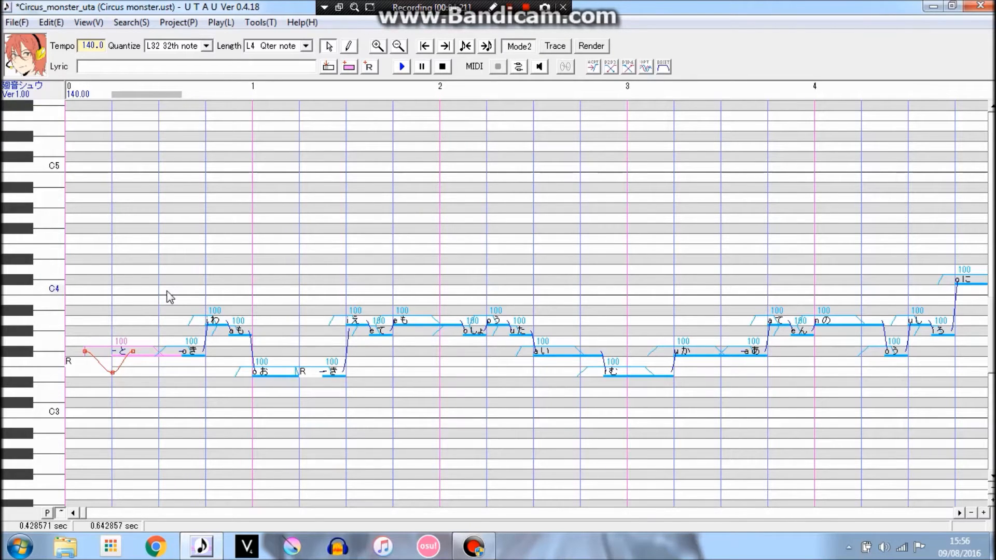
click(415, 320)
click(626, 371)
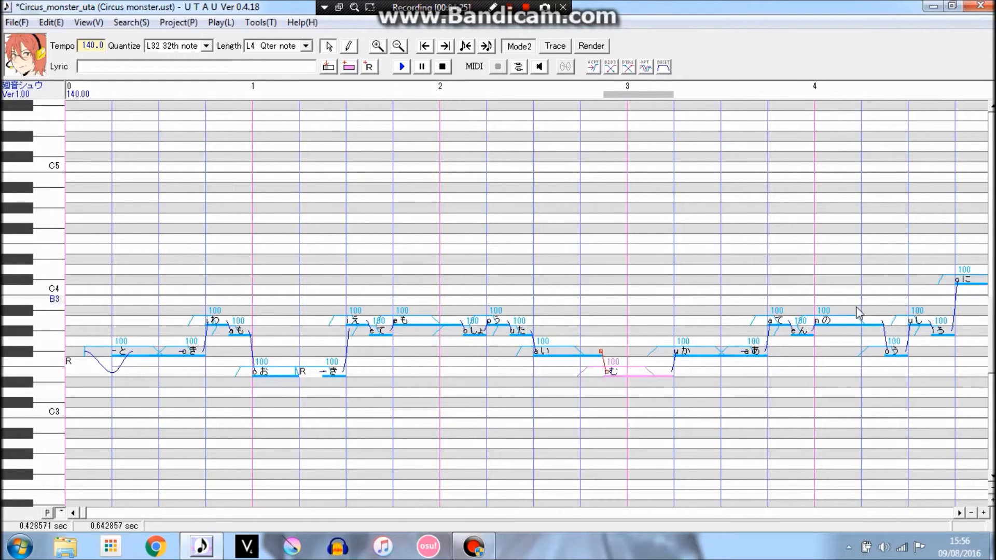
Step: Enable vibrato with its default settings on the opening と note
click(152, 350)
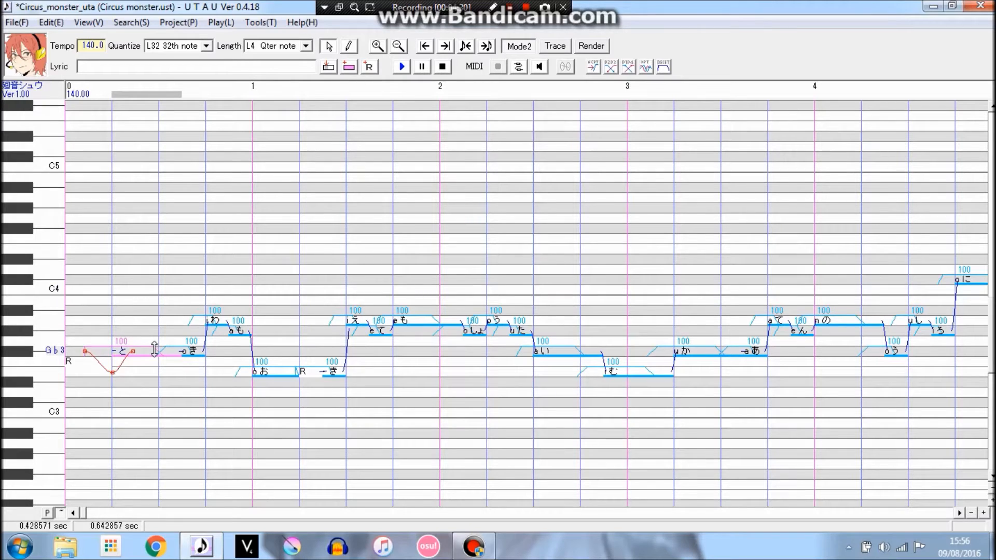
right_click(156, 355)
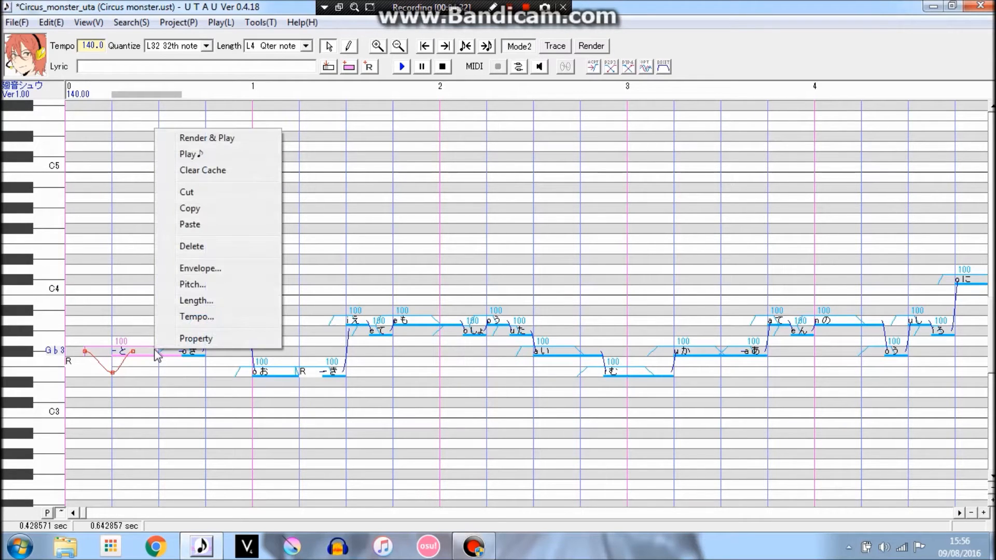
click(221, 284)
click(406, 282)
click(541, 382)
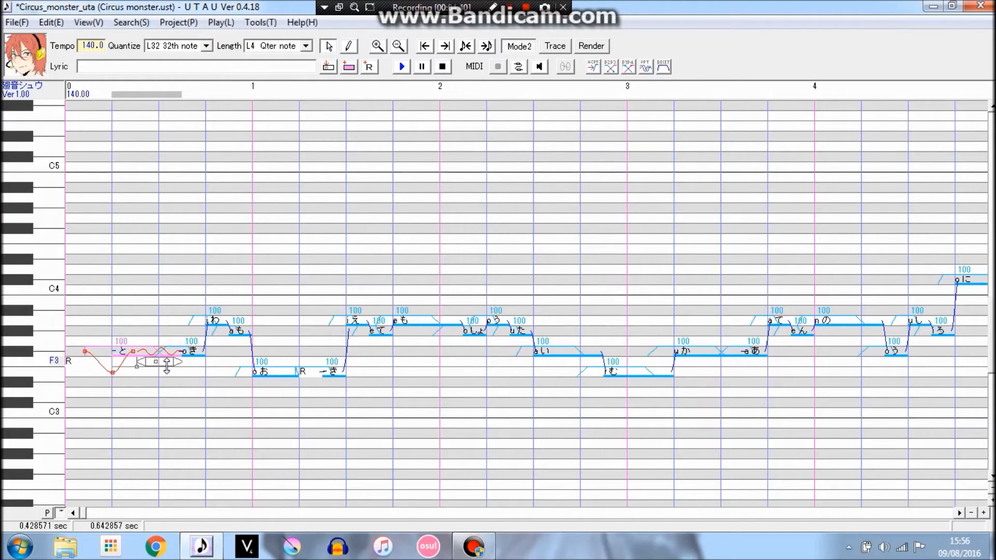
Step: Try a much deeper vibrato on the opening と note, return it to a shallow depth and shorten the vibrato cycle
drag(165, 451, 165, 464)
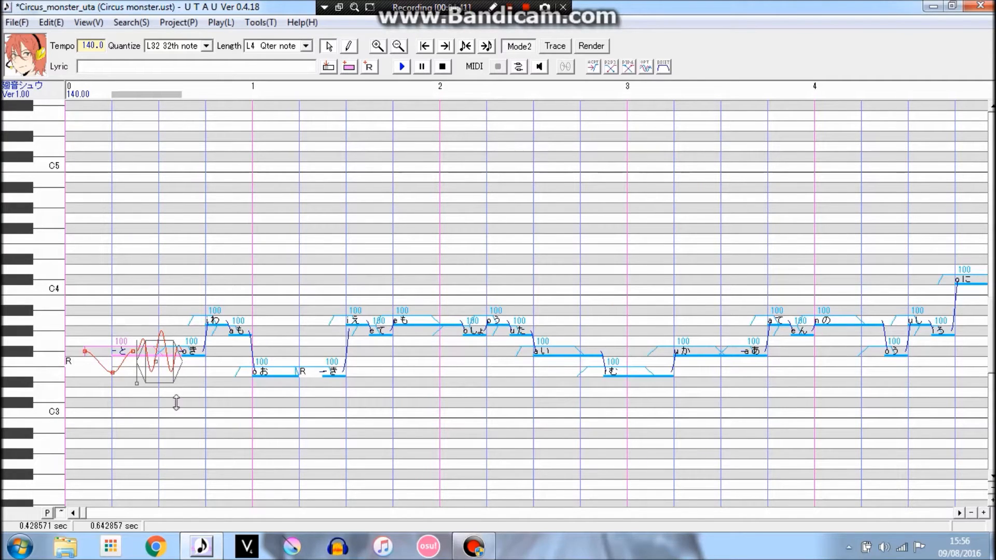
drag(162, 367, 162, 352)
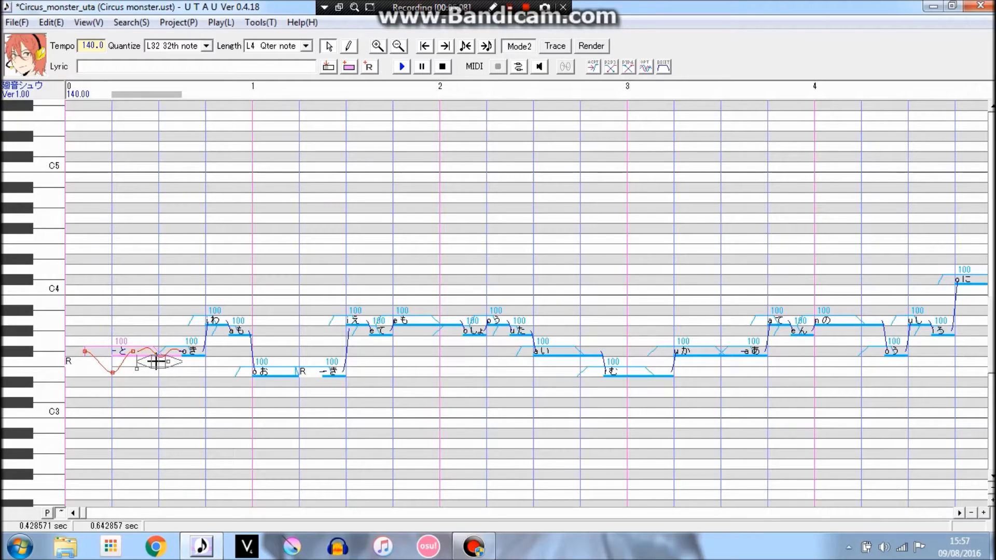
drag(181, 364, 148, 364)
drag(145, 365, 127, 365)
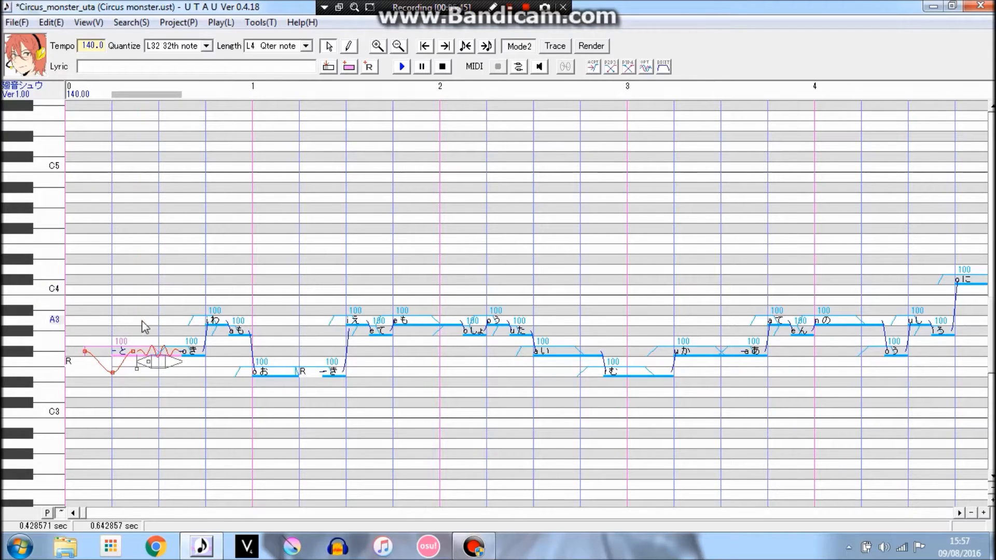
Step: Add two control points to the pitch curve leading into the first わ note and pull the second one down to about G3
click(213, 321)
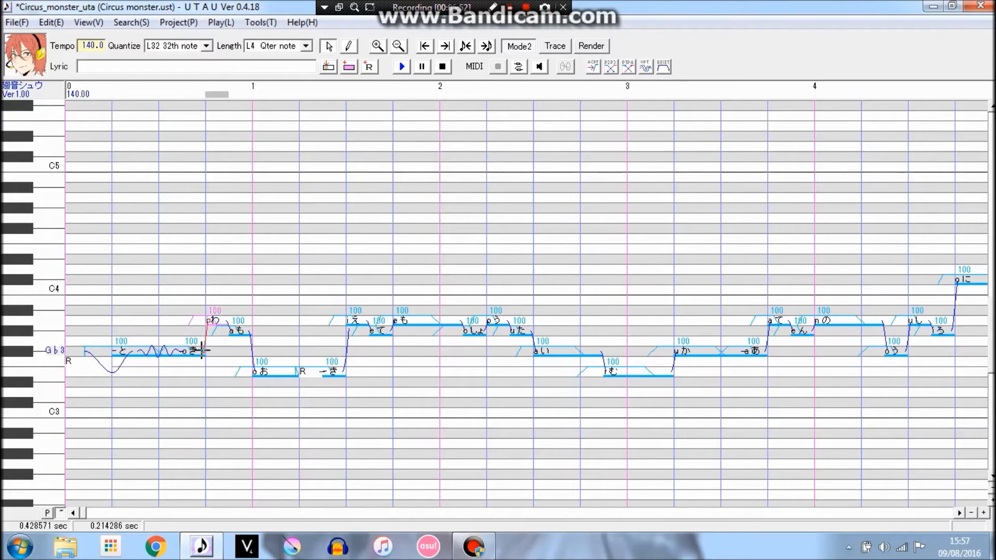
right_click(200, 351)
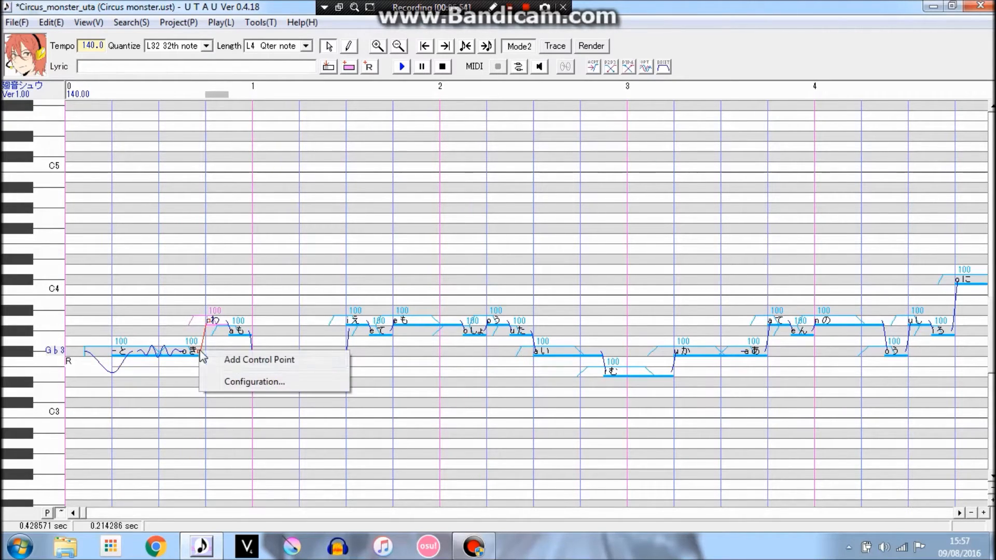
click(221, 356)
right_click(205, 338)
click(236, 414)
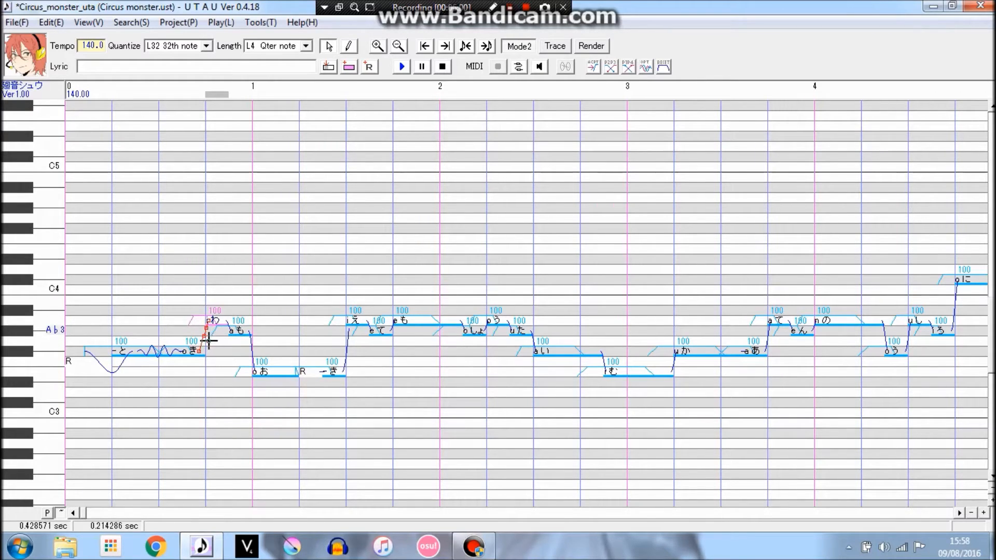
drag(214, 340, 214, 341)
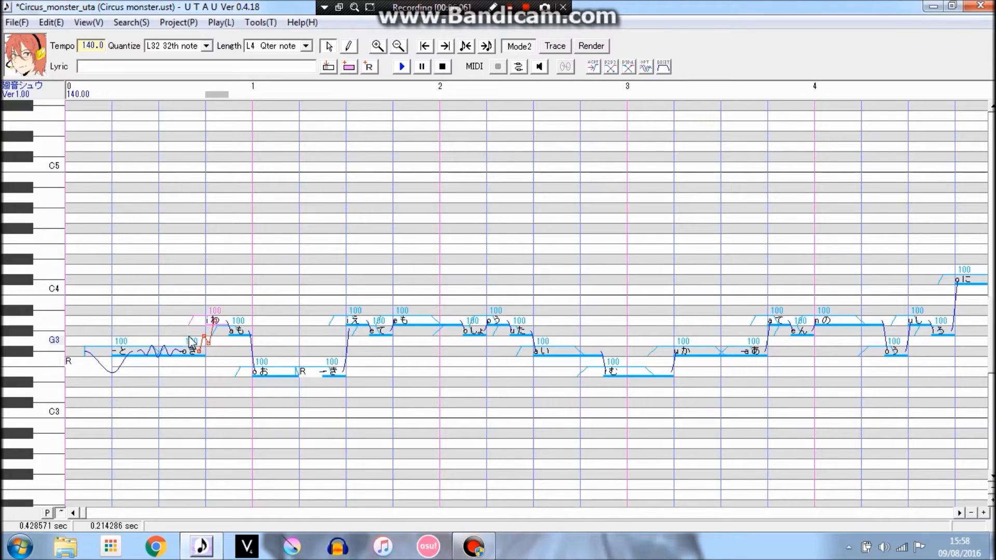
Step: Fine-tune the first added control point on the わ note's pitch curve, placing it slightly earlier and lower
click(193, 350)
click(214, 312)
drag(206, 336, 203, 332)
drag(202, 337, 202, 338)
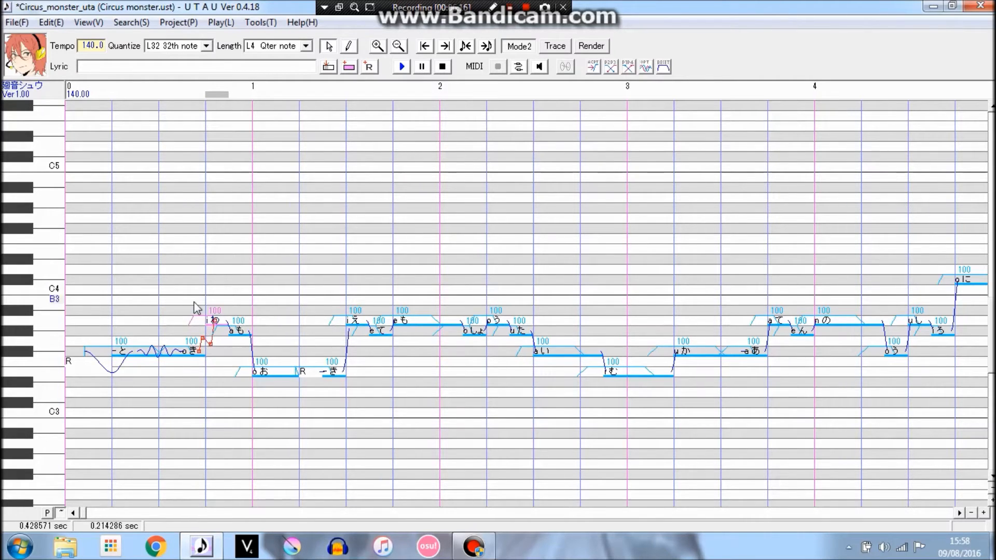
Step: Play the opening と, き and わ notes to check the わ note's pitch bend
click(193, 351)
click(212, 323)
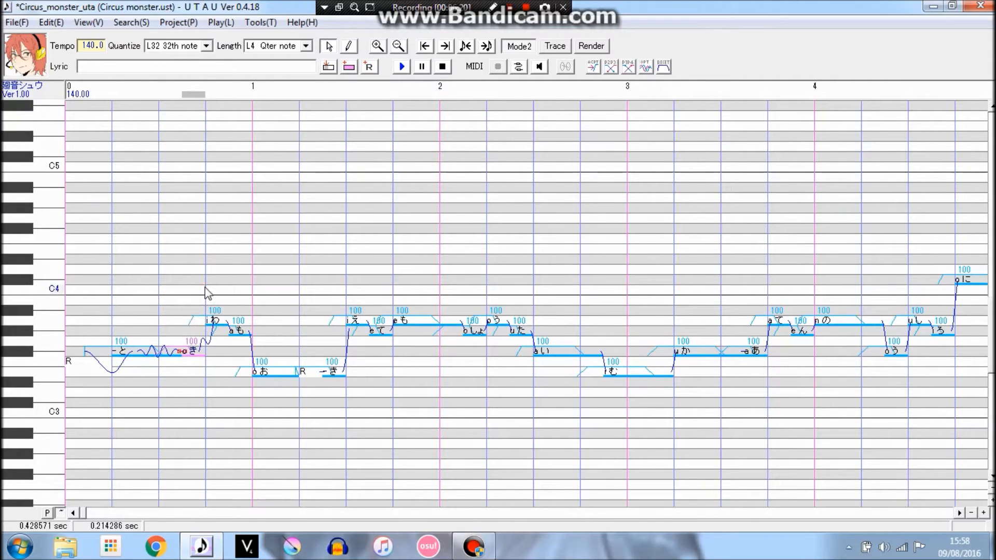
drag(127, 309, 243, 286)
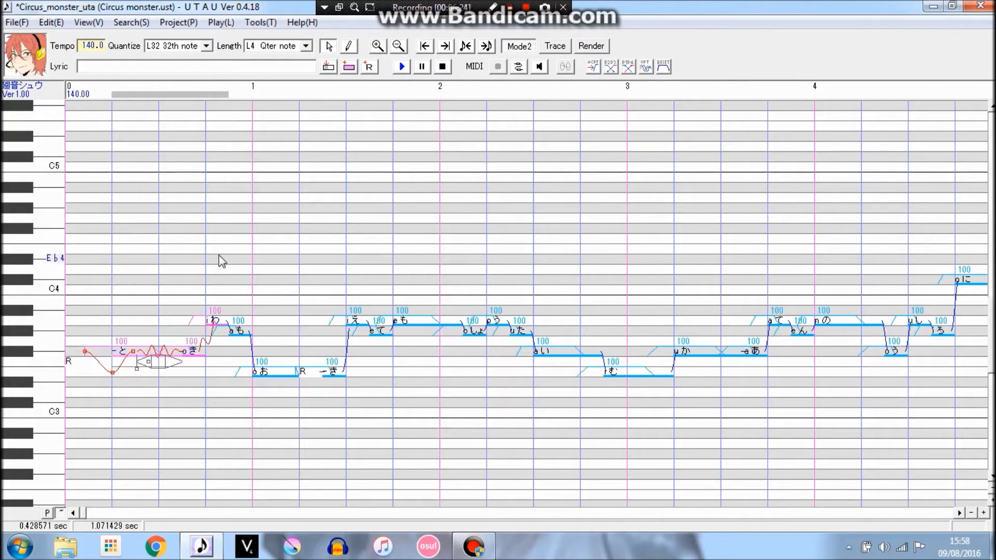
click(402, 68)
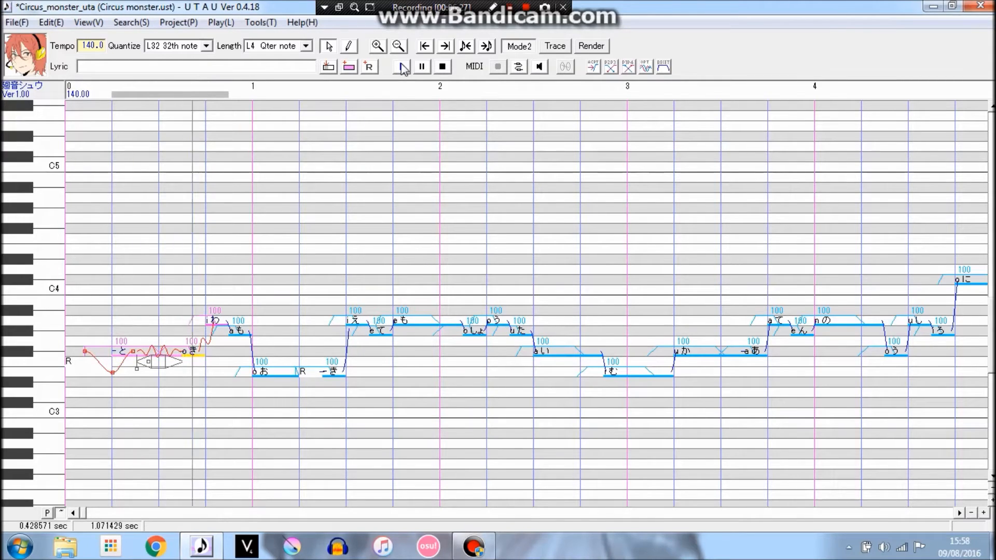
click(196, 351)
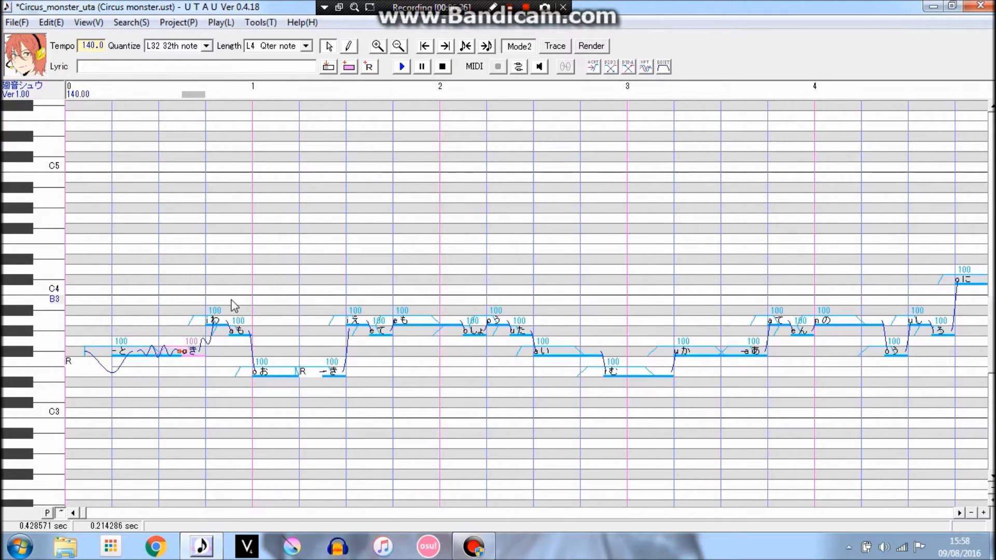
click(215, 314)
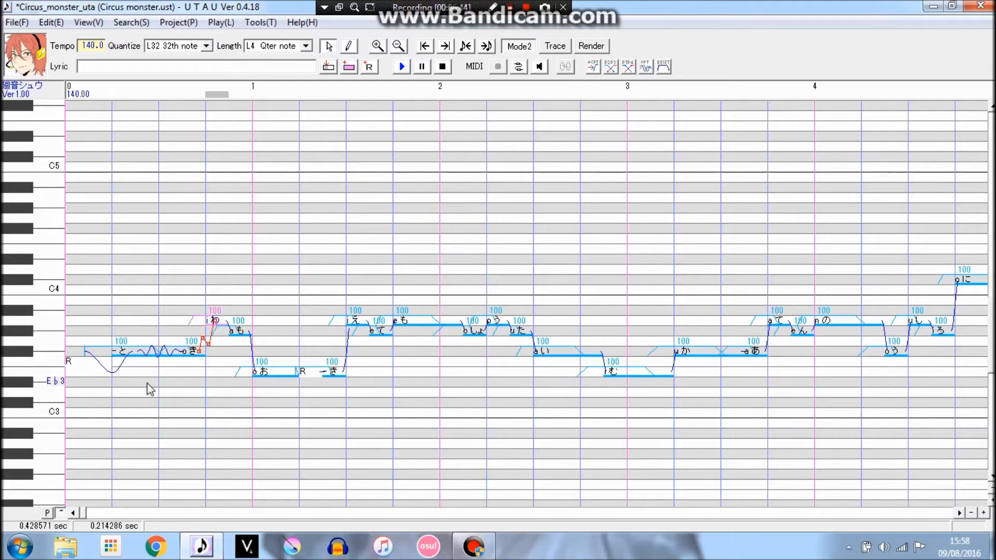
Step: Compare longer and shorter vibrato cycles on the opening と note with playback and leave it with a long, slow cycle
click(158, 351)
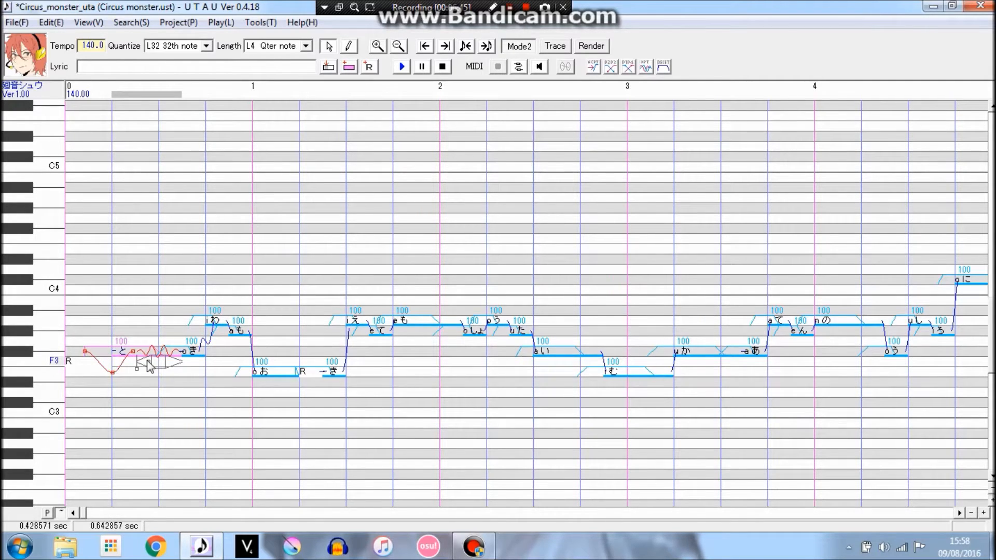
drag(149, 362, 153, 361)
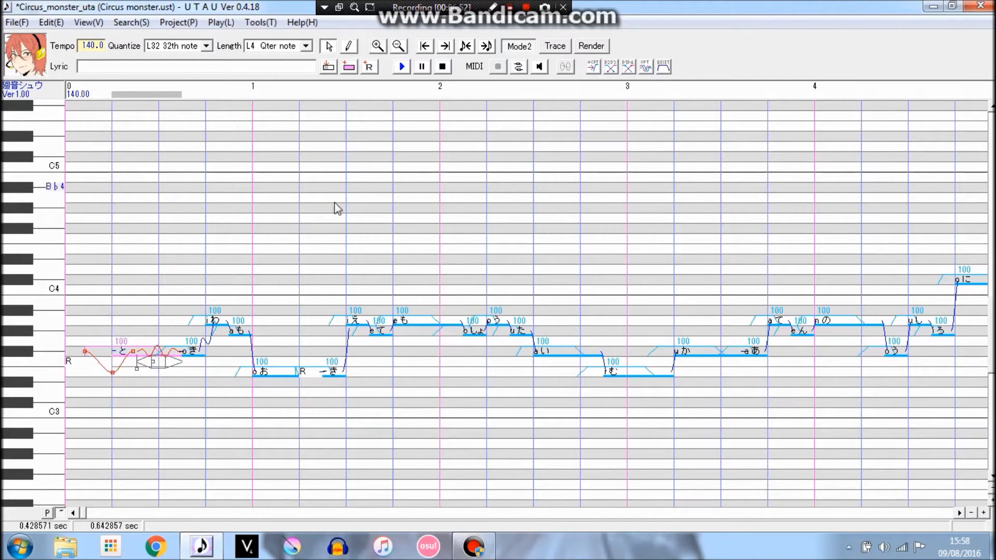
click(401, 67)
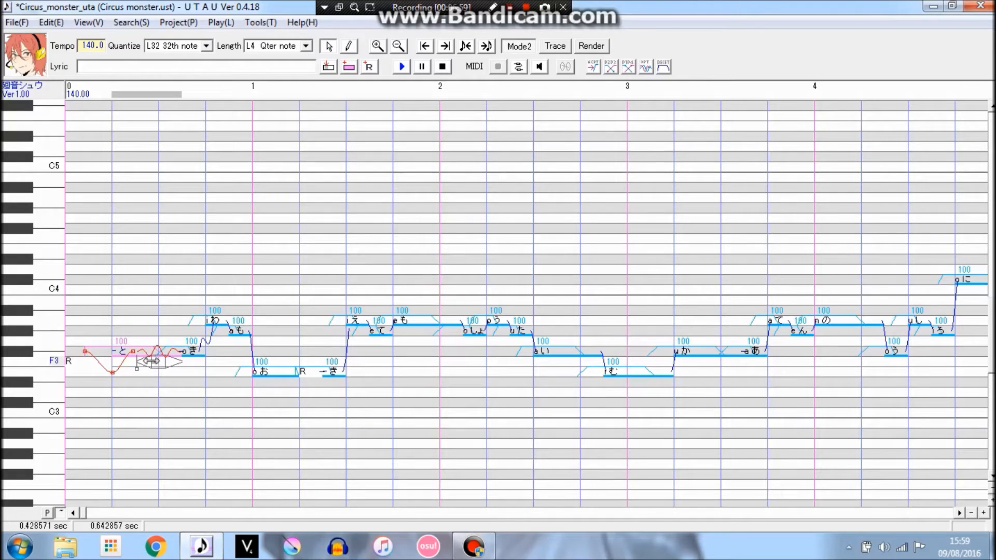
drag(151, 361, 137, 363)
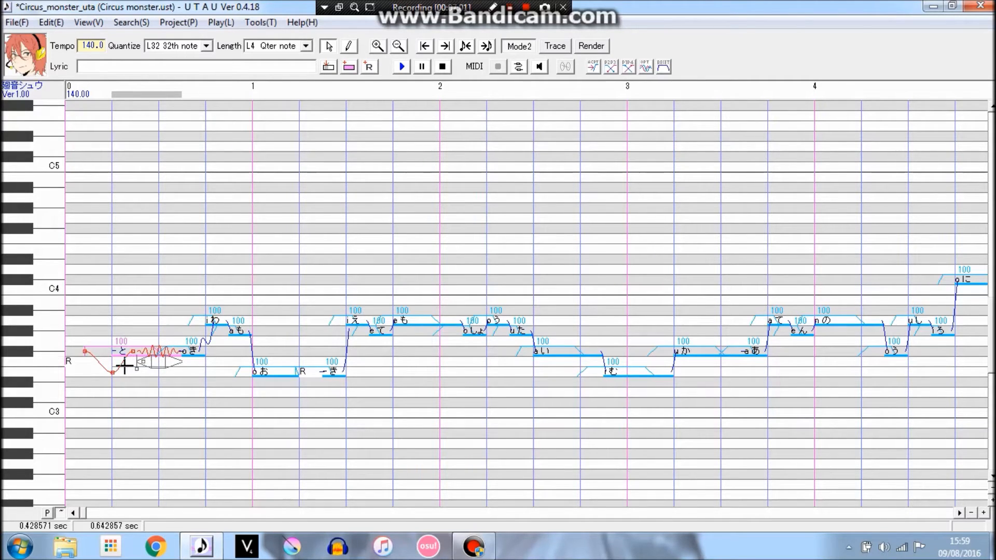
click(410, 66)
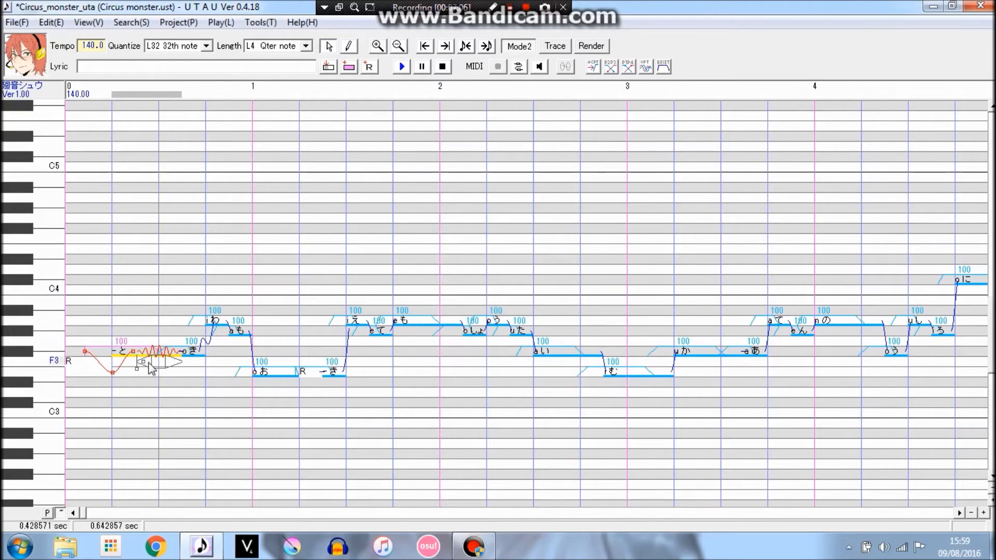
drag(145, 362, 158, 362)
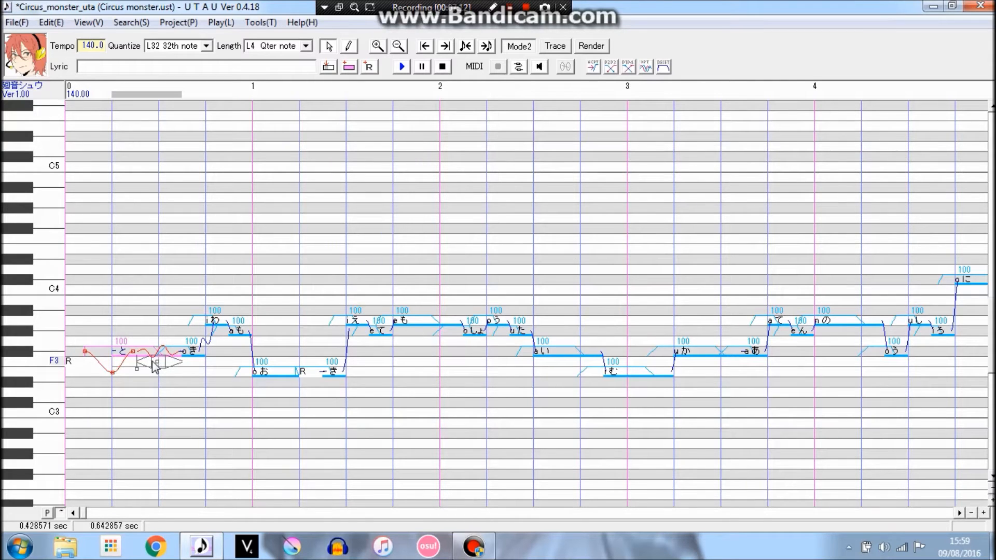
drag(157, 361, 160, 362)
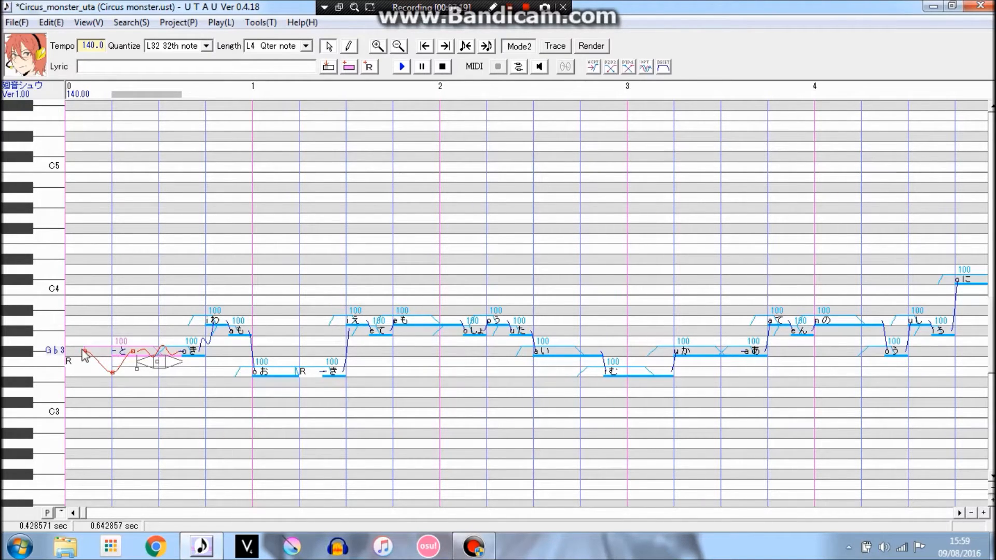
Step: Undo the last two pitch-curve changes on the え note
click(213, 315)
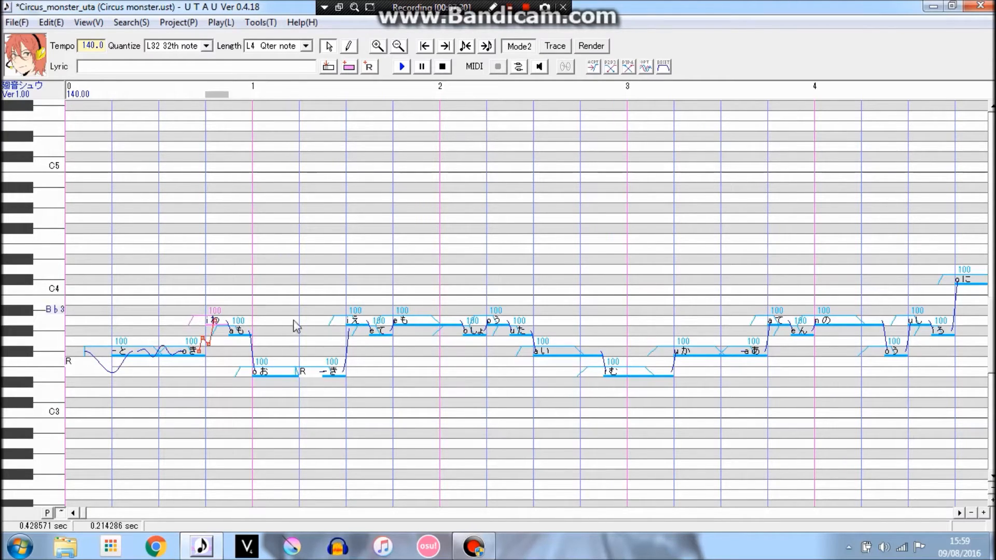
click(358, 321)
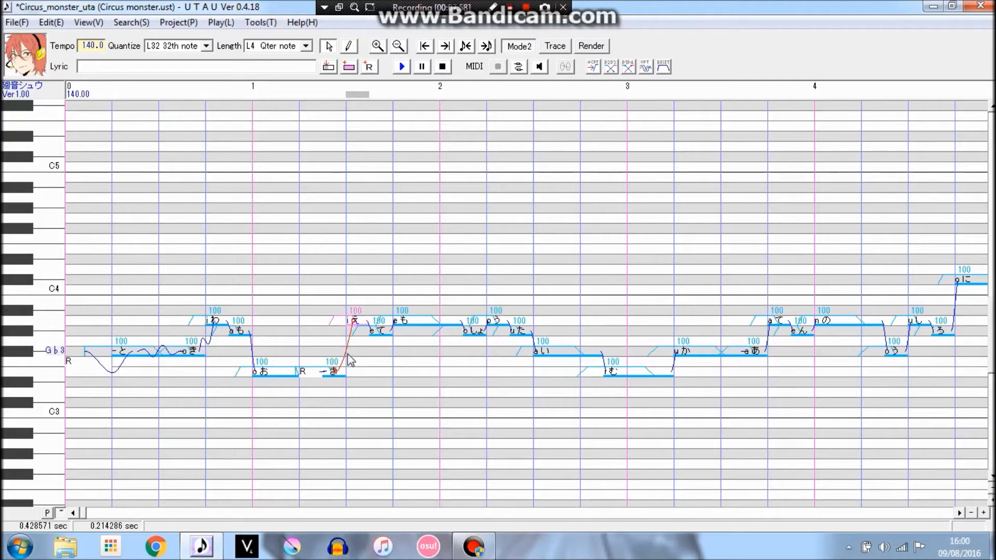
key(ctrl+z)
key(ctrl+z)
Step: Play the notes from the second き through か
key(space)
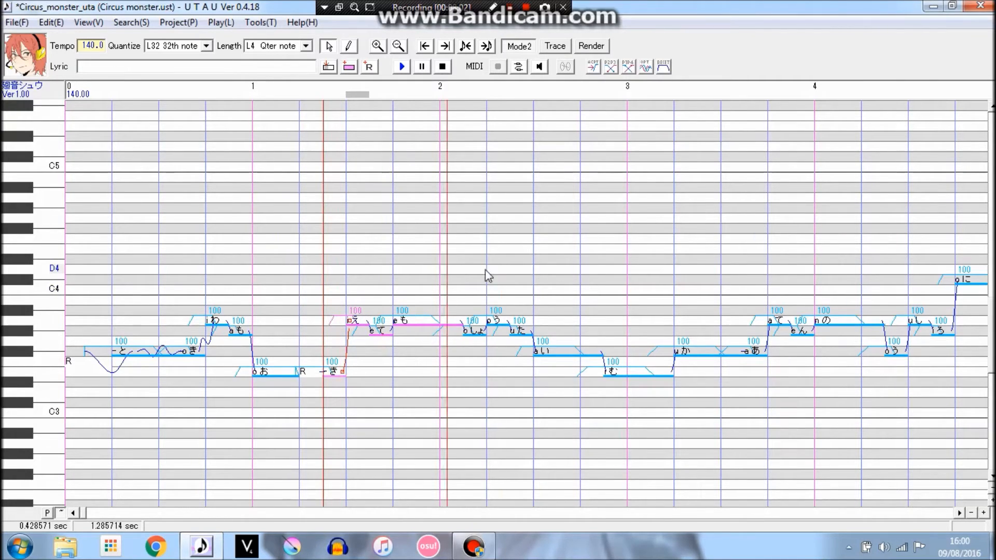
key(space)
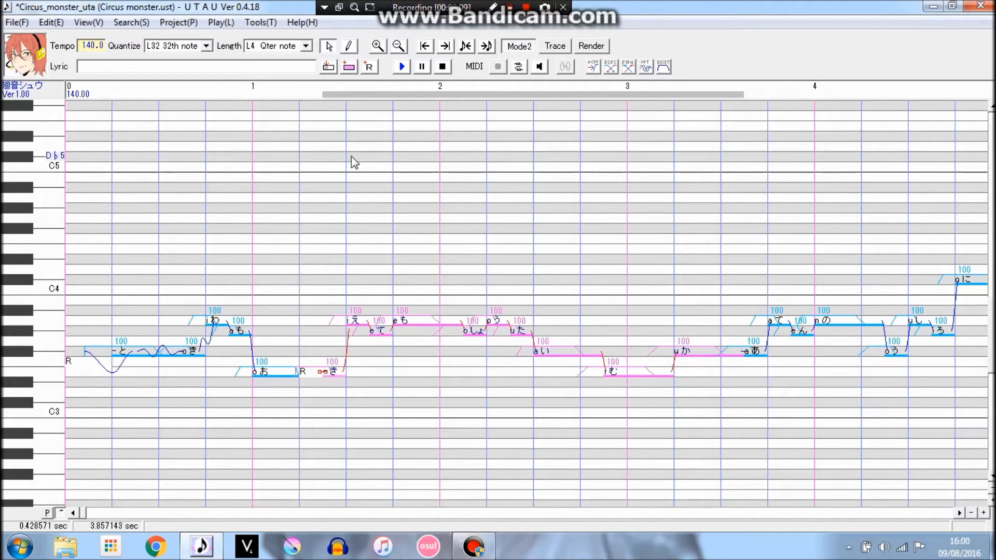
click(403, 68)
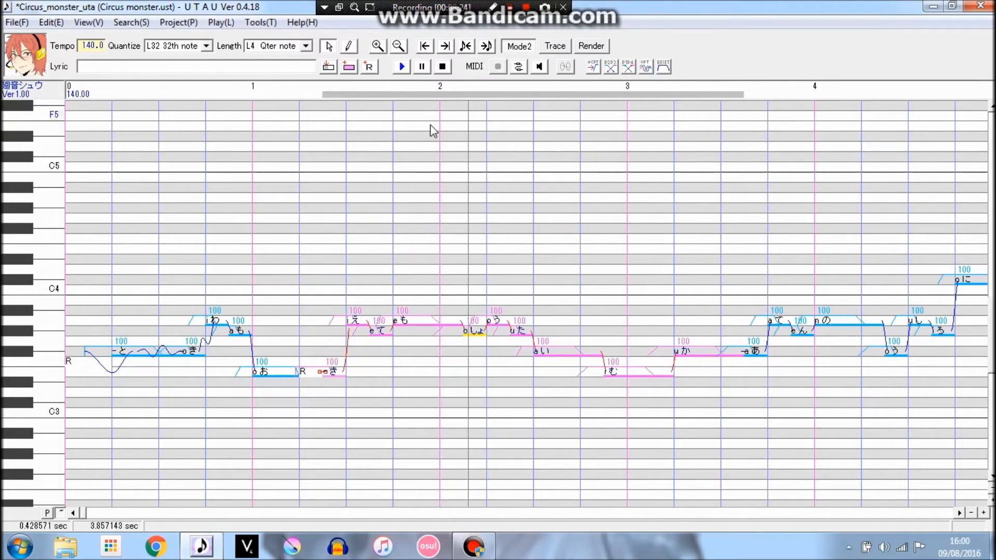
Step: Move the end point of the long も note's pitch curve further into the note and play the notes from き to も
click(429, 322)
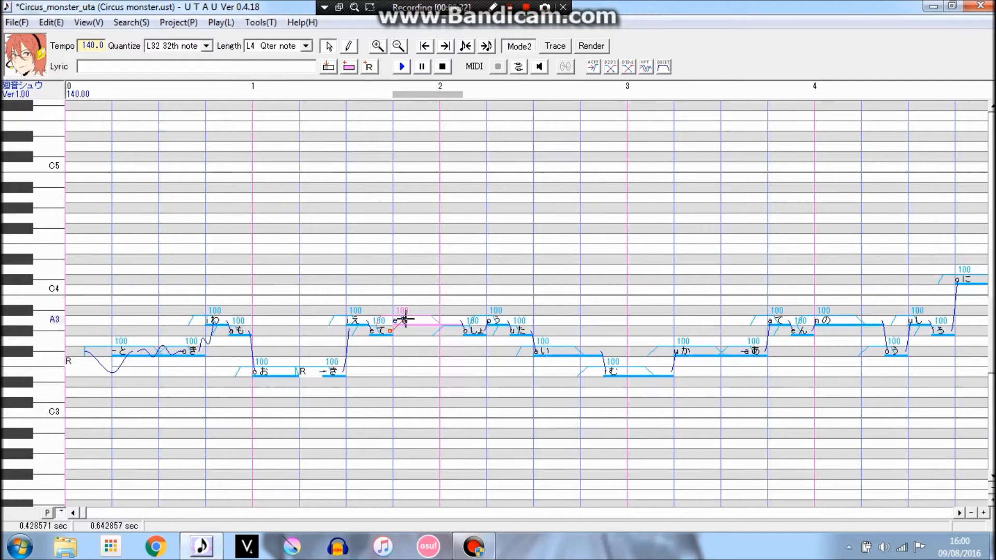
drag(409, 319, 426, 296)
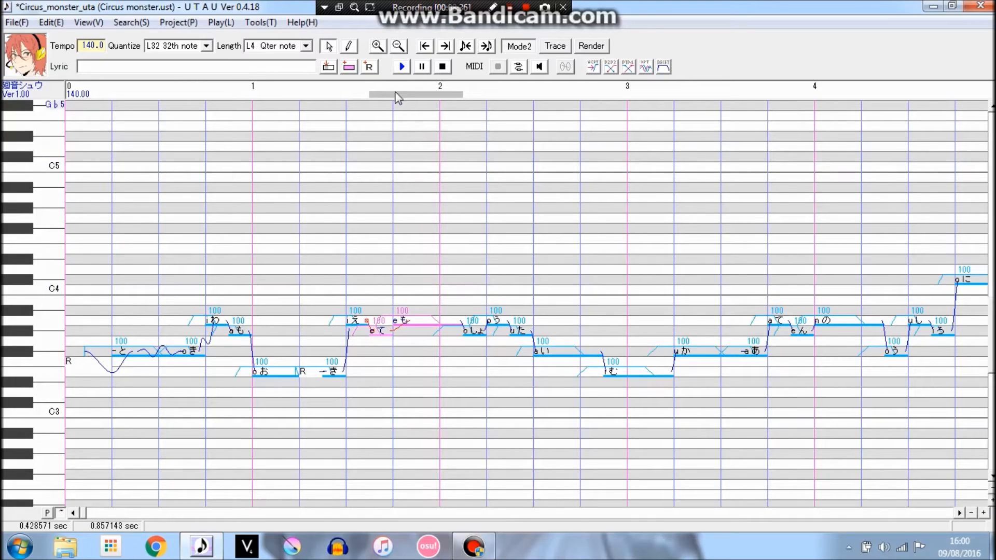
drag(340, 310, 463, 291)
click(402, 66)
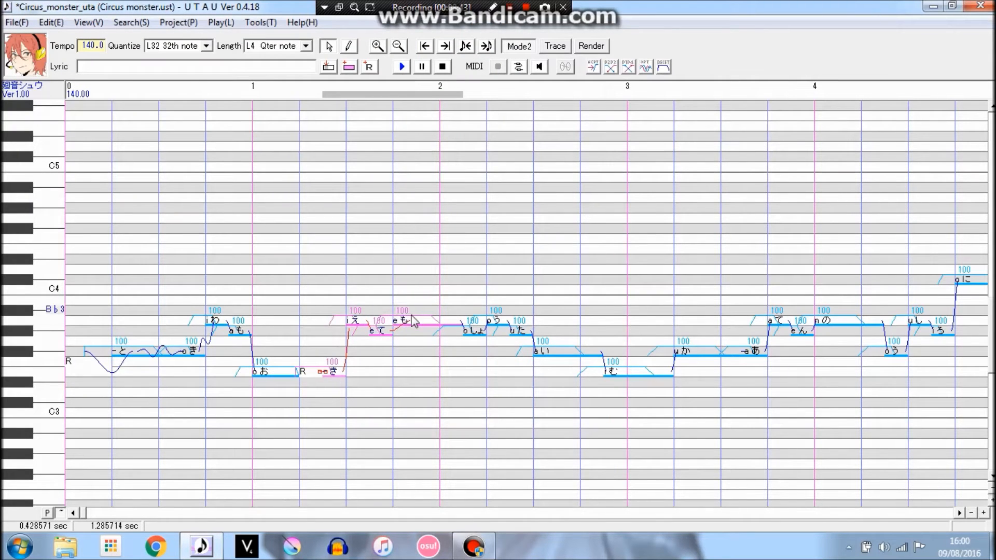
Step: Add a middle control point near the start of the long も note's pitch curve and raise it to C4
click(412, 321)
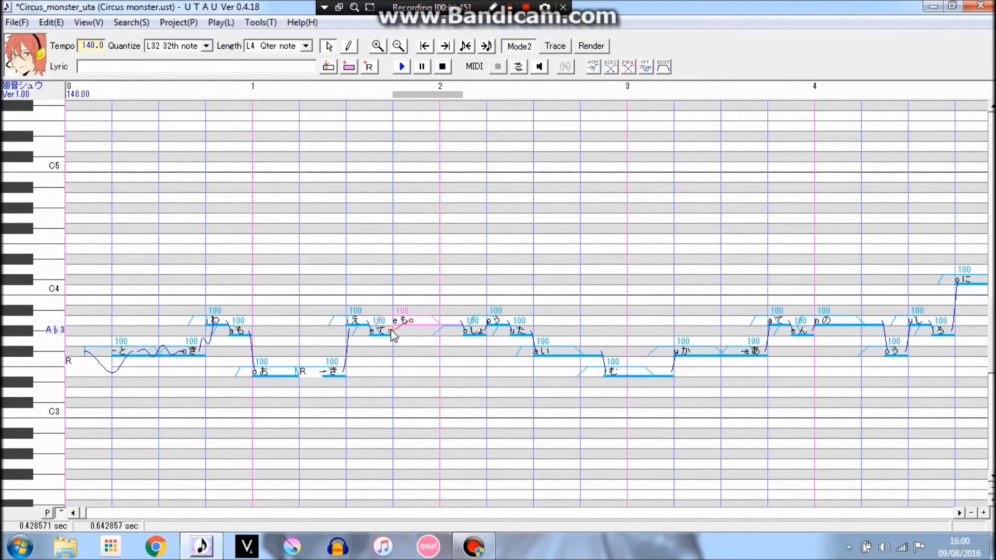
right_click(393, 335)
click(430, 342)
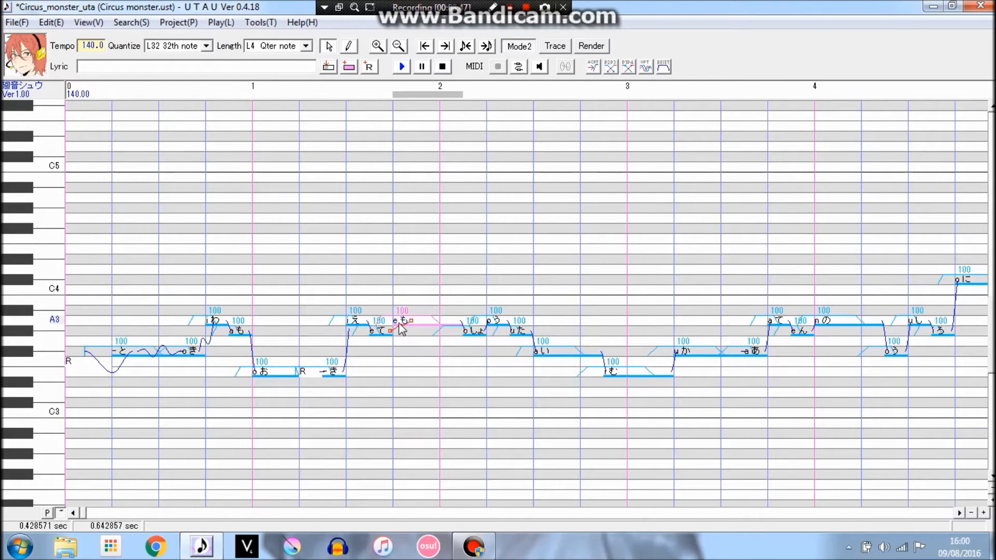
drag(392, 291, 392, 290)
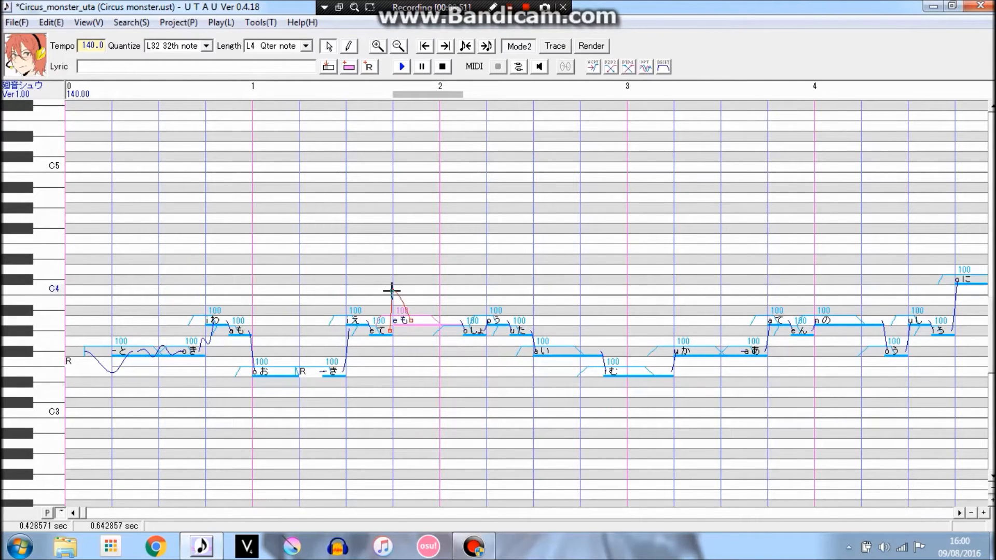
Step: Try the S-Curve, R-Curve, J-Curve and Linear shapes on the end point of the long も note's pitch curve
right_click(412, 320)
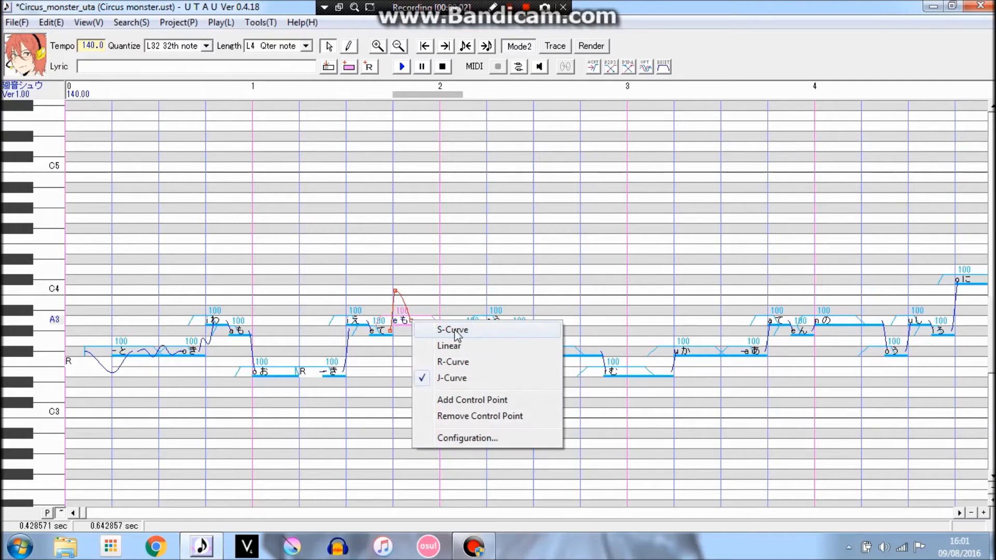
click(446, 400)
right_click(413, 323)
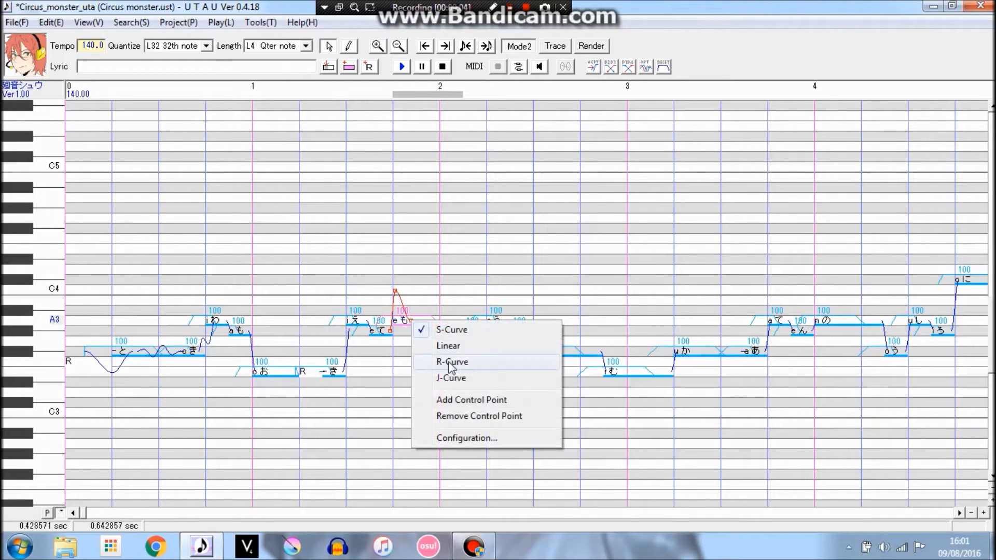
click(459, 379)
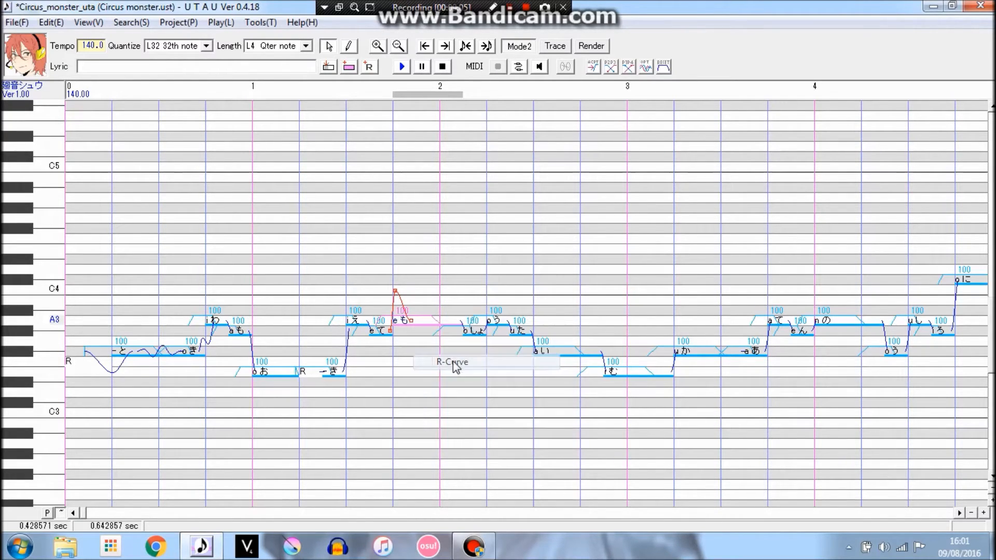
right_click(411, 320)
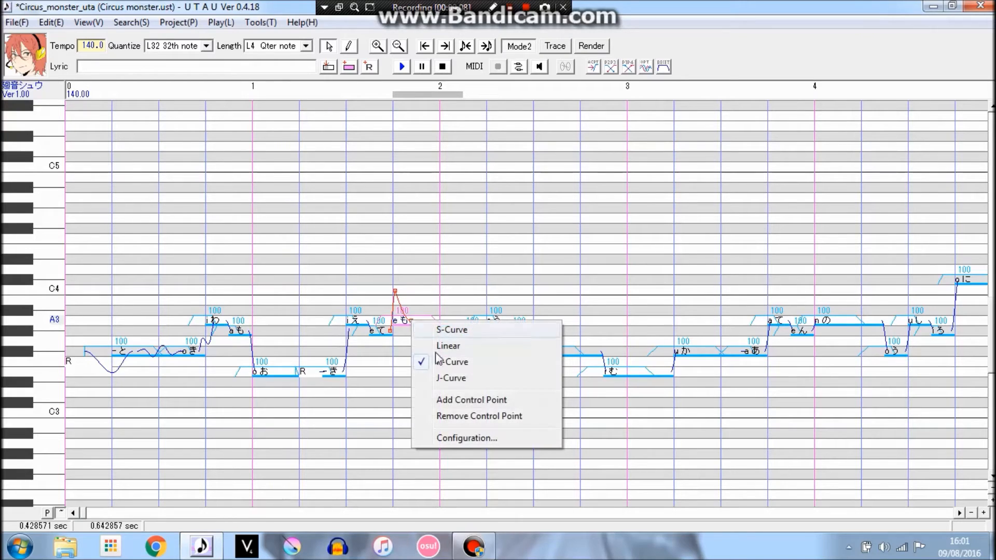
click(457, 384)
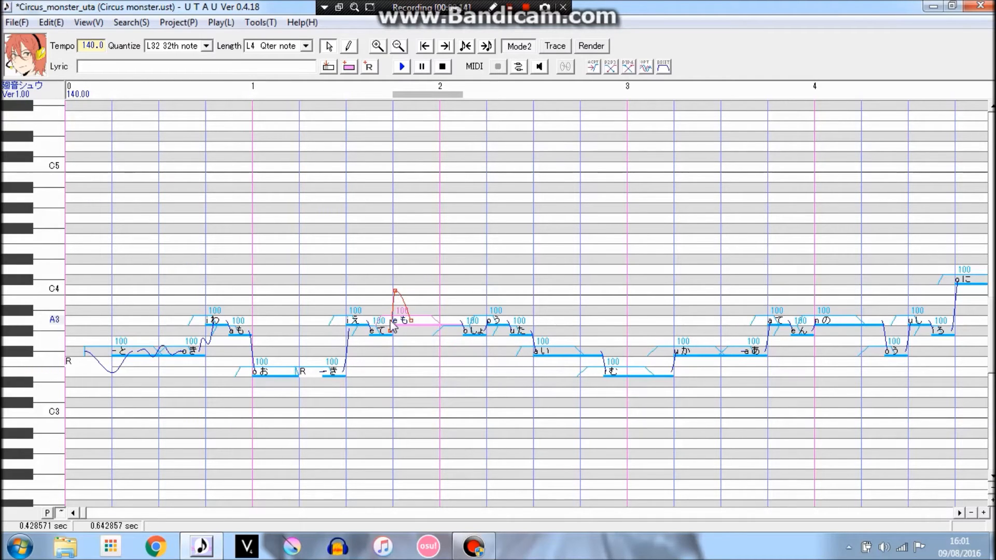
right_click(411, 321)
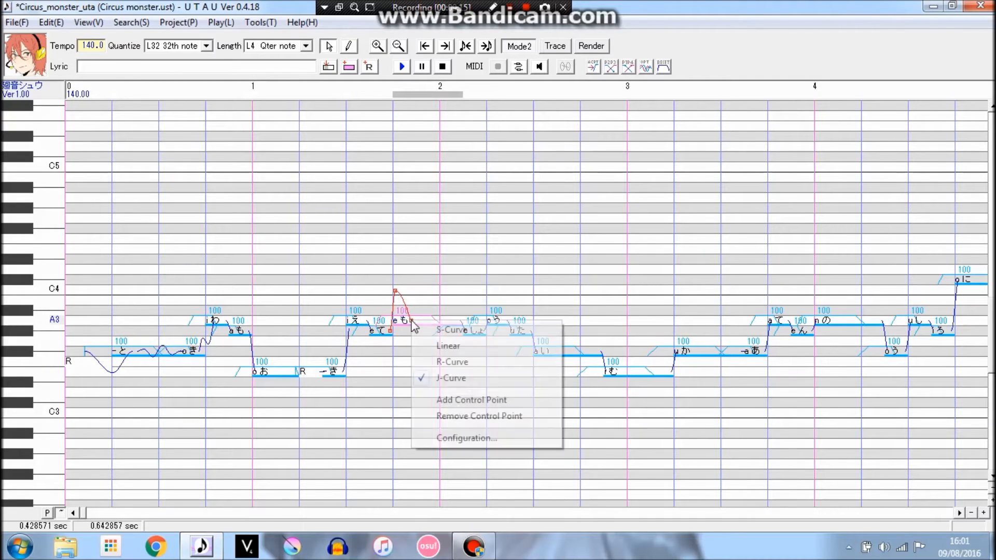
click(450, 347)
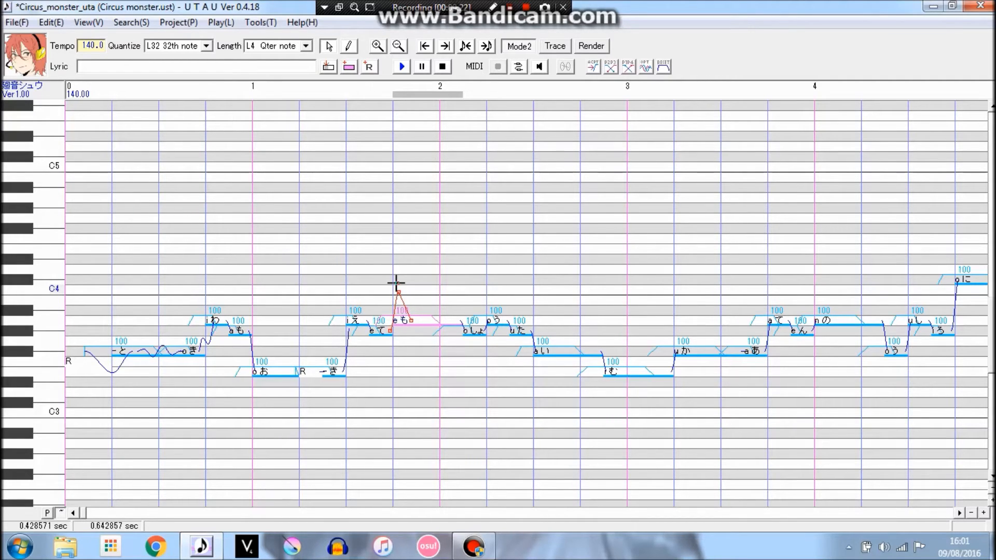
Step: Raise the long も note's middle pitch point slightly above C4, and set the end point to J-Curve and closer to the peak
drag(395, 283, 397, 283)
right_click(412, 326)
click(459, 365)
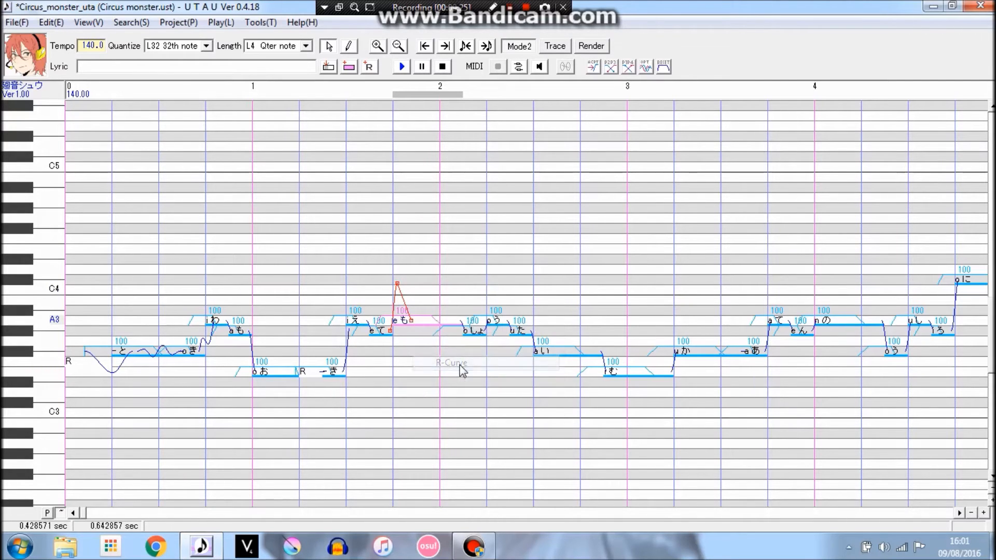
right_click(411, 322)
click(451, 381)
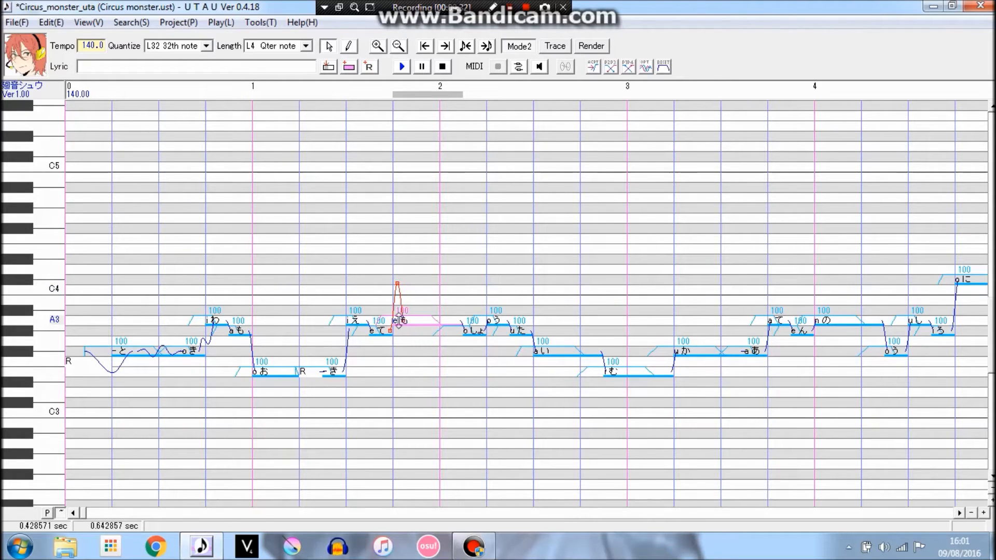
key(space)
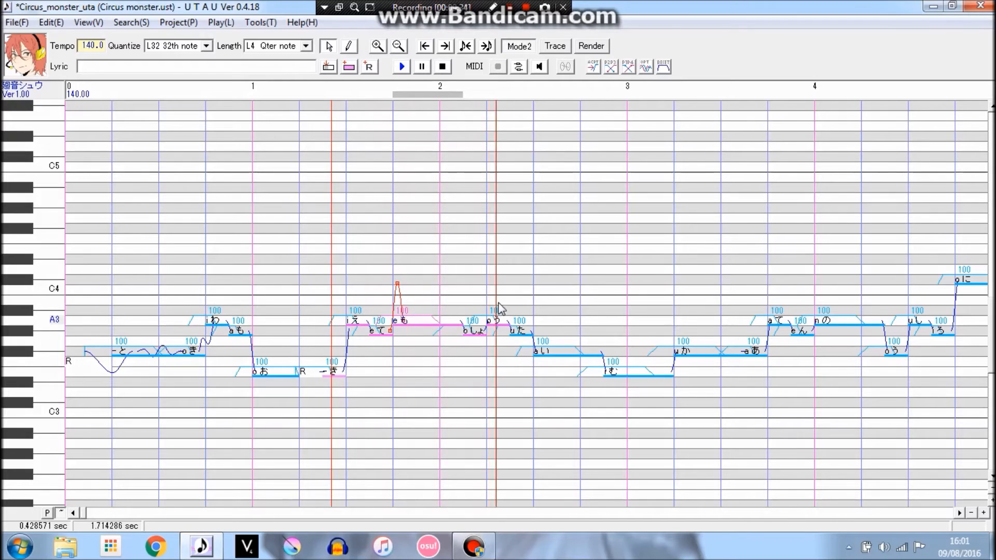
Step: Add vibrato to the long も note with 65% length, 180 ms cycle and 35 cent depth
right_click(417, 323)
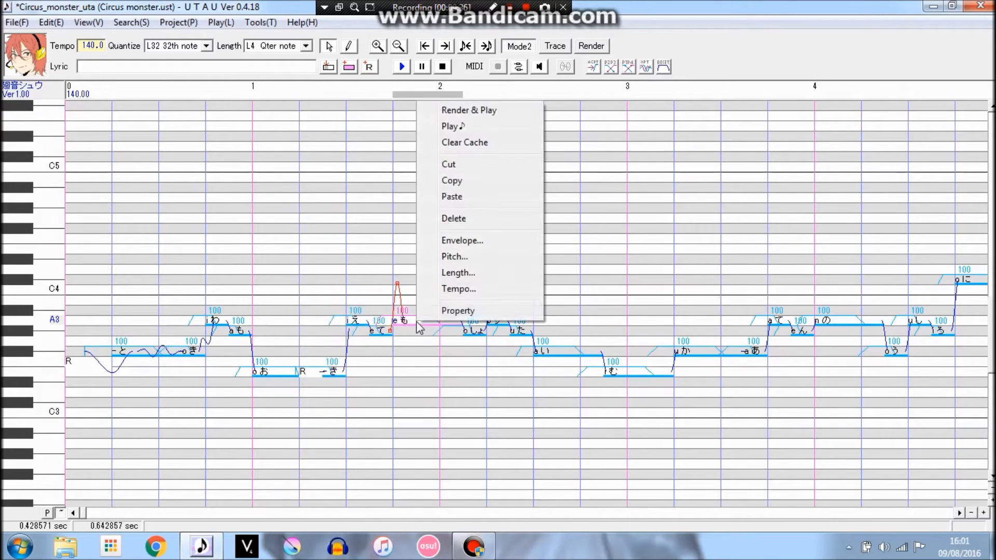
click(451, 261)
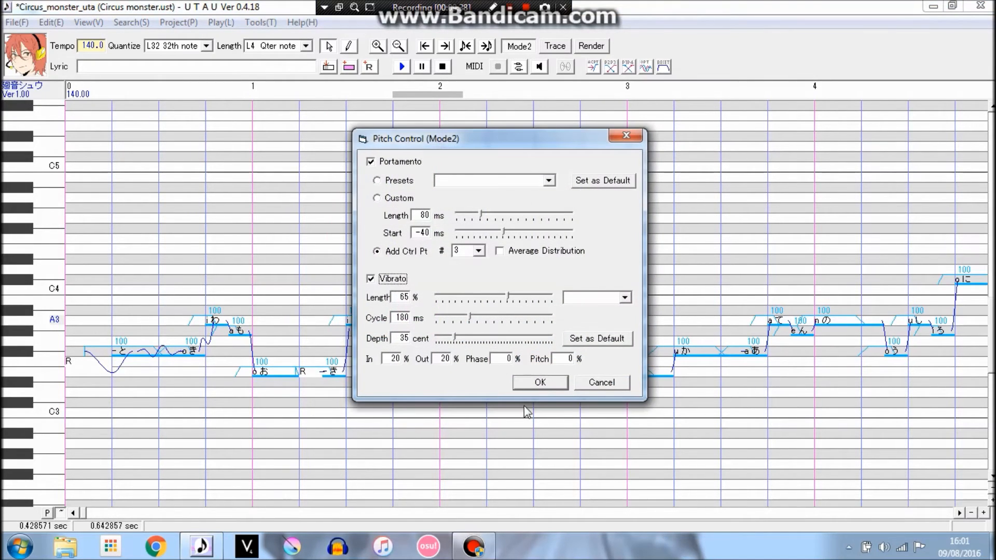
click(548, 385)
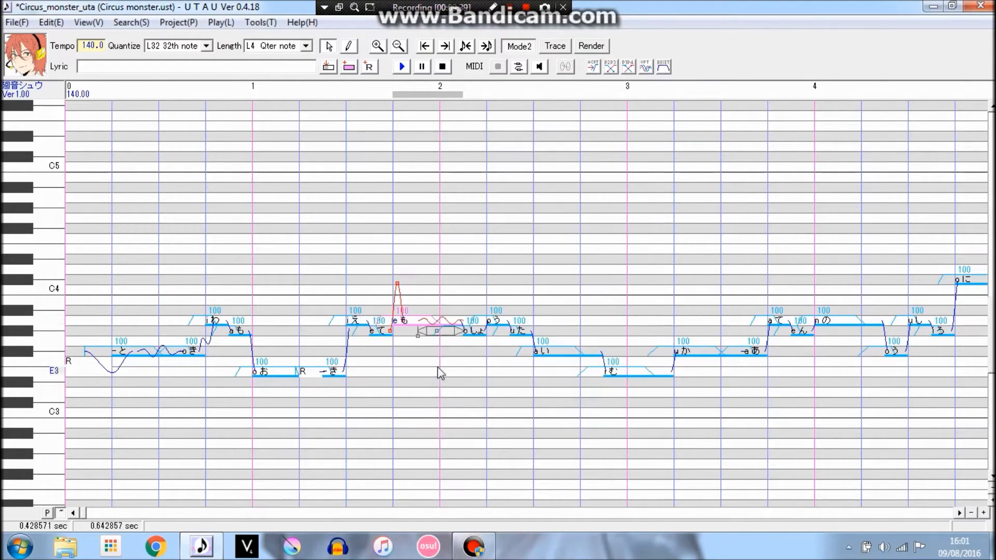
Step: Move the start of the しょ note's pitch curve earlier into the も note and play the notes from き to た
click(464, 330)
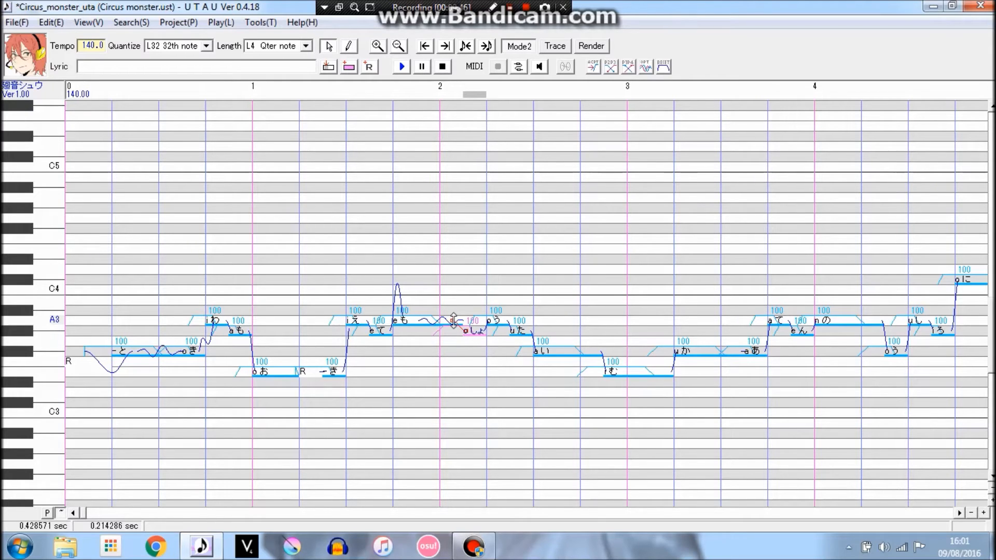
drag(324, 316, 516, 289)
click(401, 67)
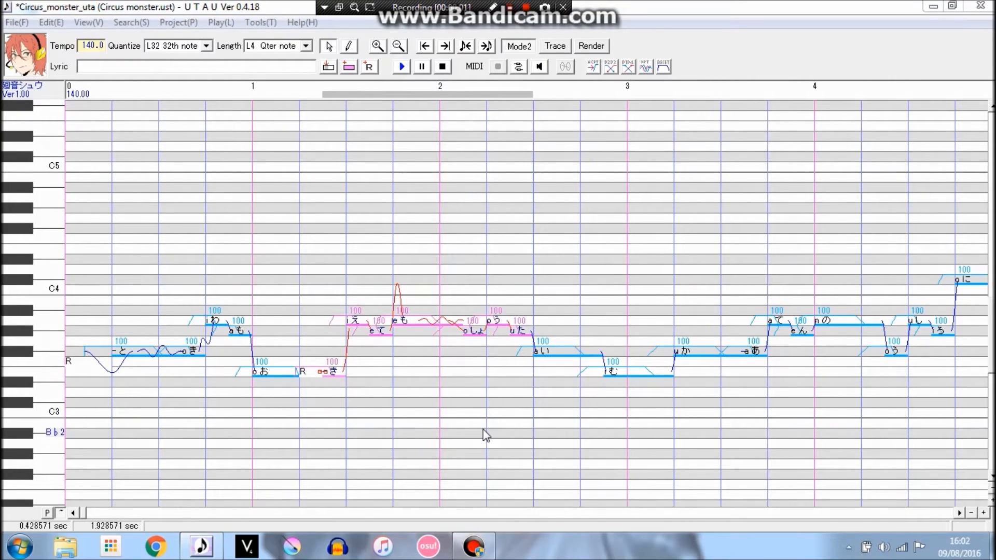
Step: Add a control point to the しょ note's pitch curve and lower it to A♭3 ahead of the note's start
click(467, 334)
click(466, 335)
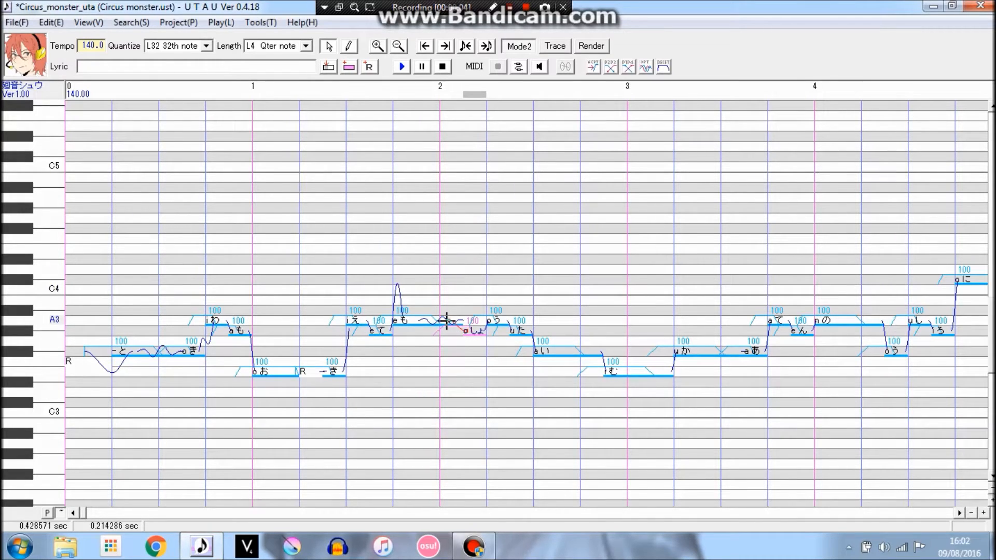
right_click(446, 321)
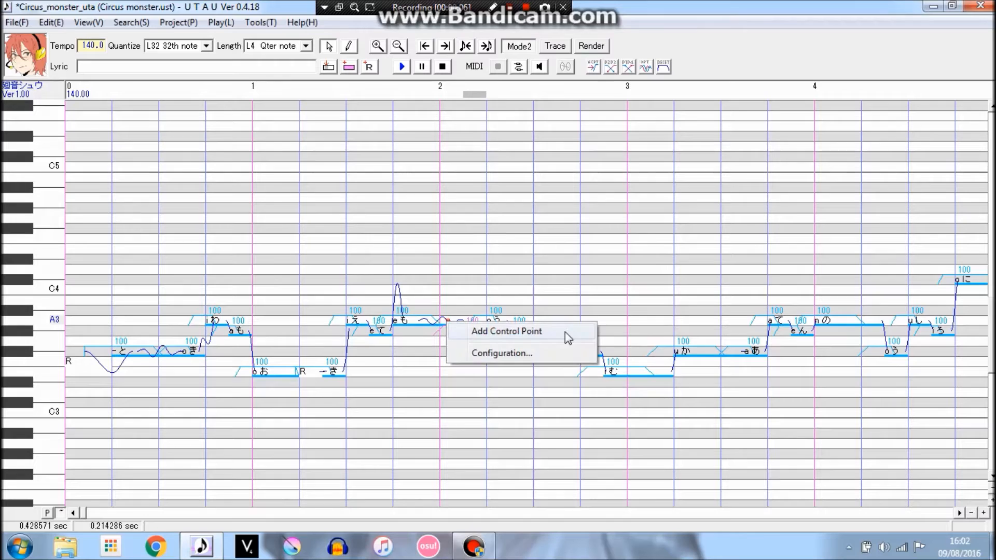
click(567, 332)
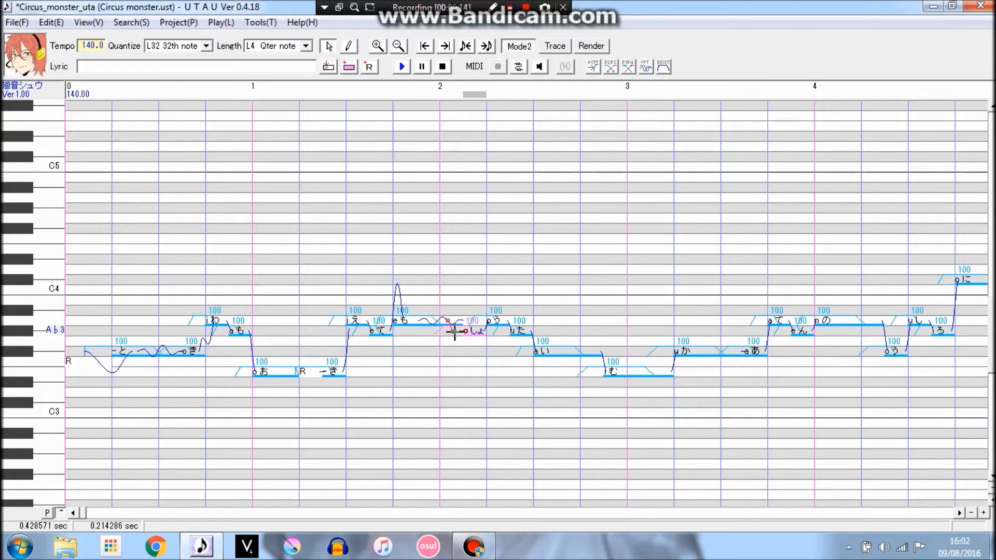
click(464, 278)
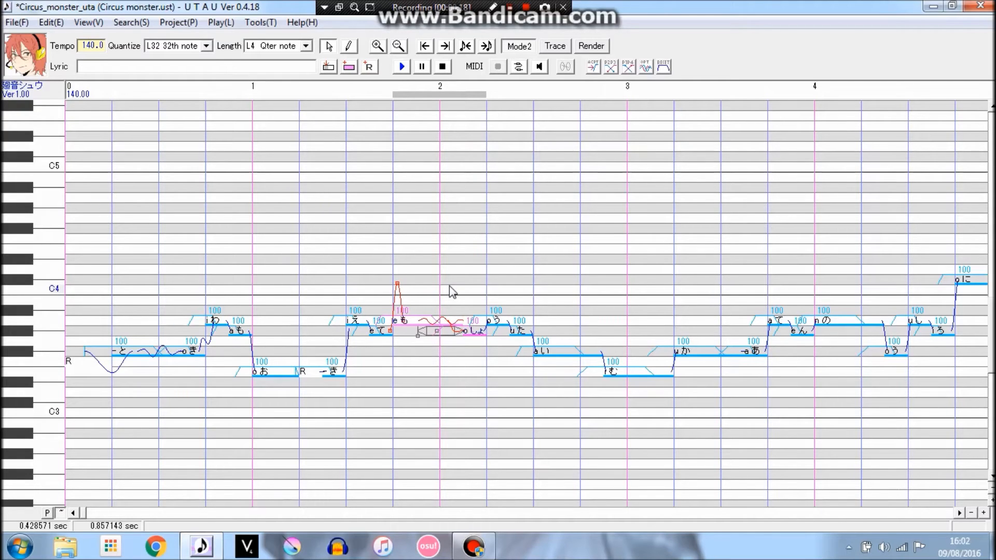
click(542, 348)
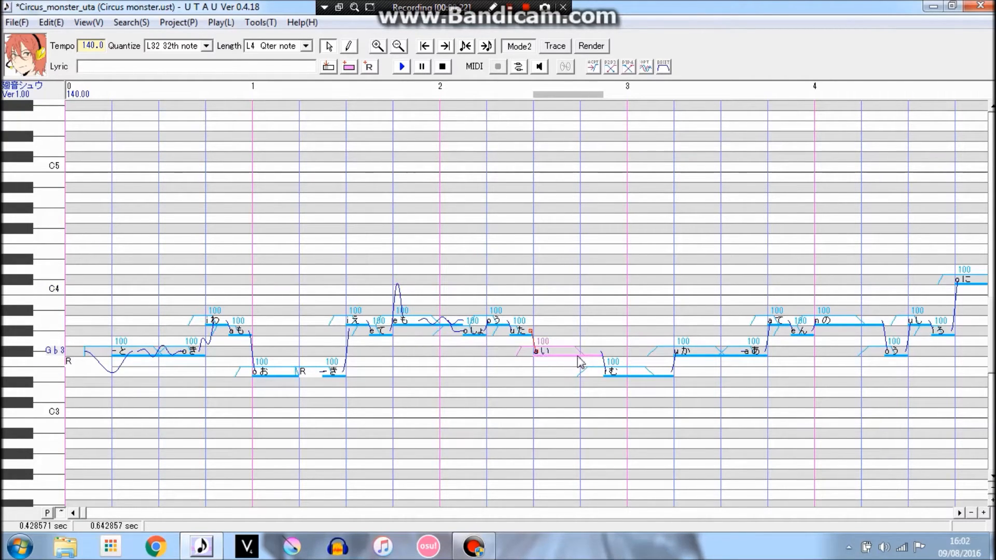
key(Right)
key(Right)
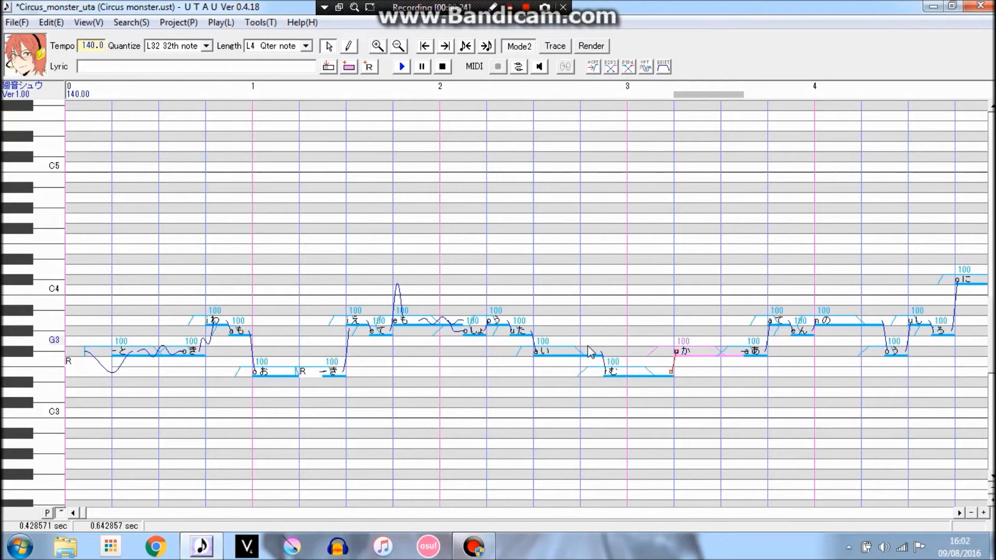
click(590, 353)
click(638, 374)
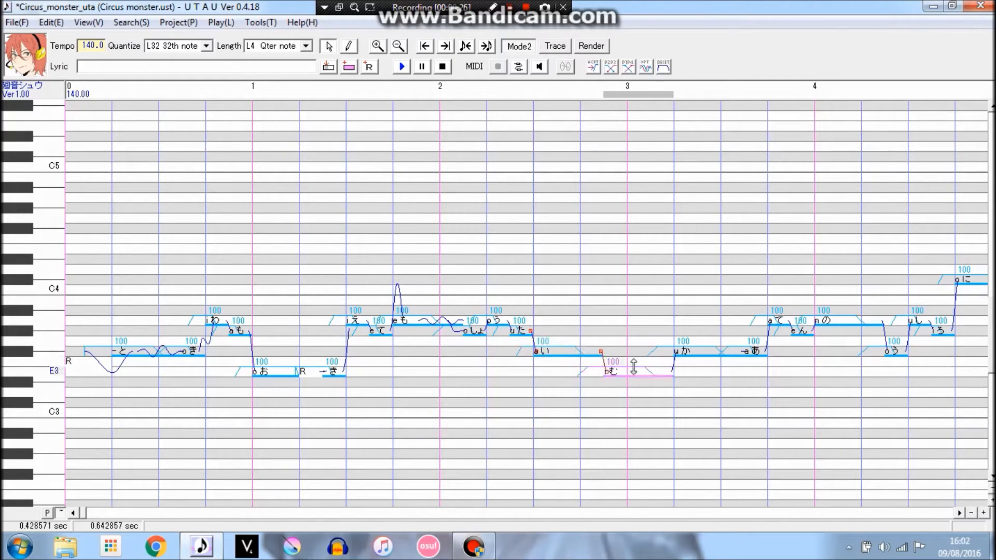
click(689, 347)
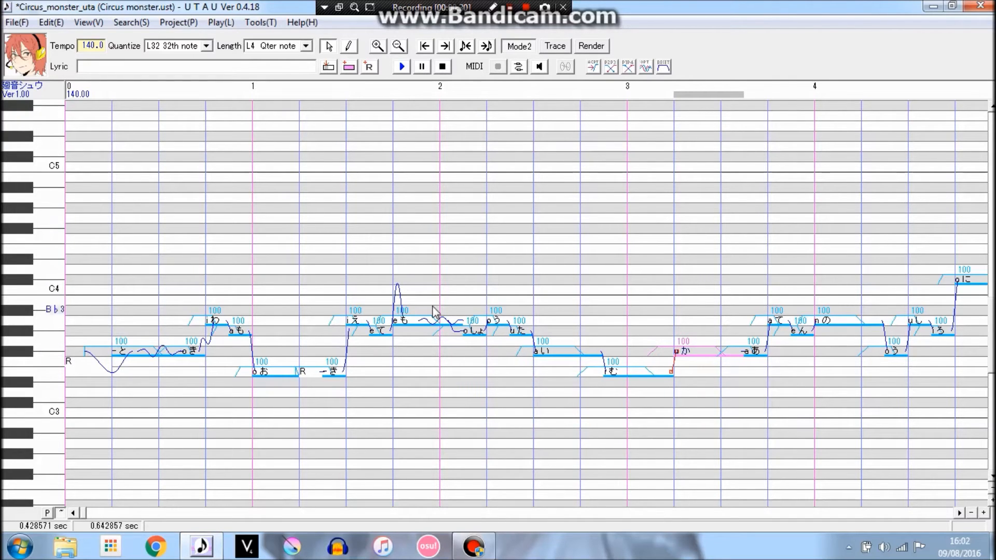
Step: Play the notes from え to う and select the しょ note to check its pitch curve
drag(430, 292, 471, 301)
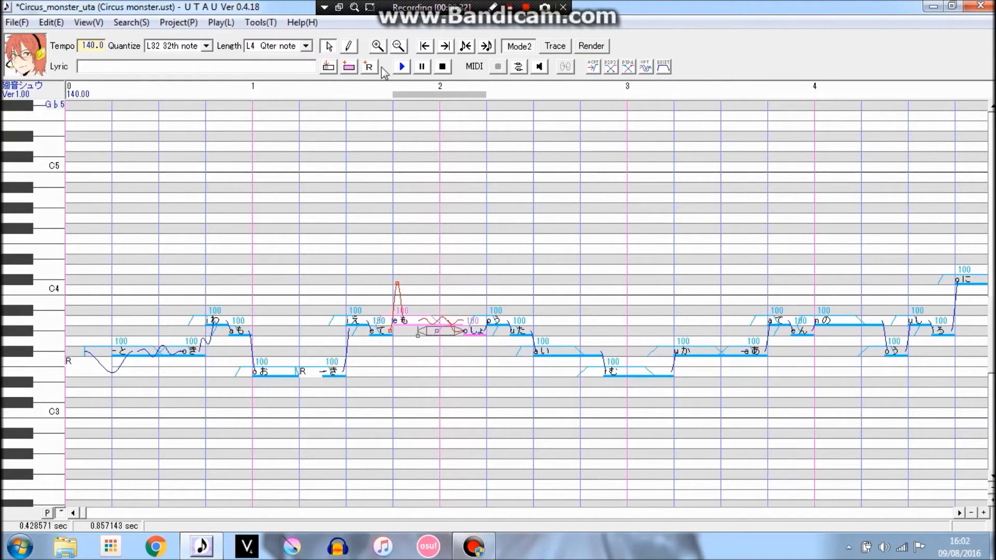
drag(347, 244, 485, 230)
click(402, 66)
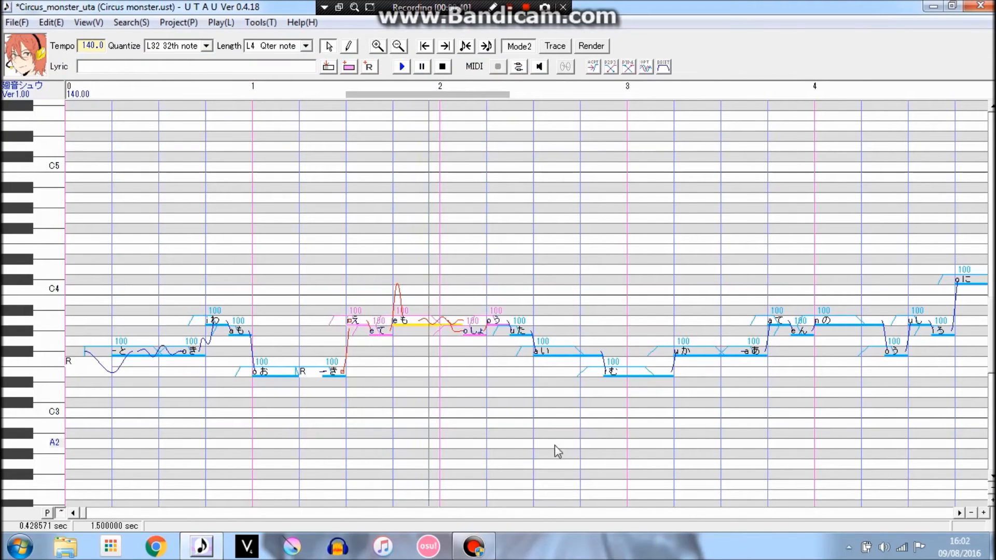
click(460, 333)
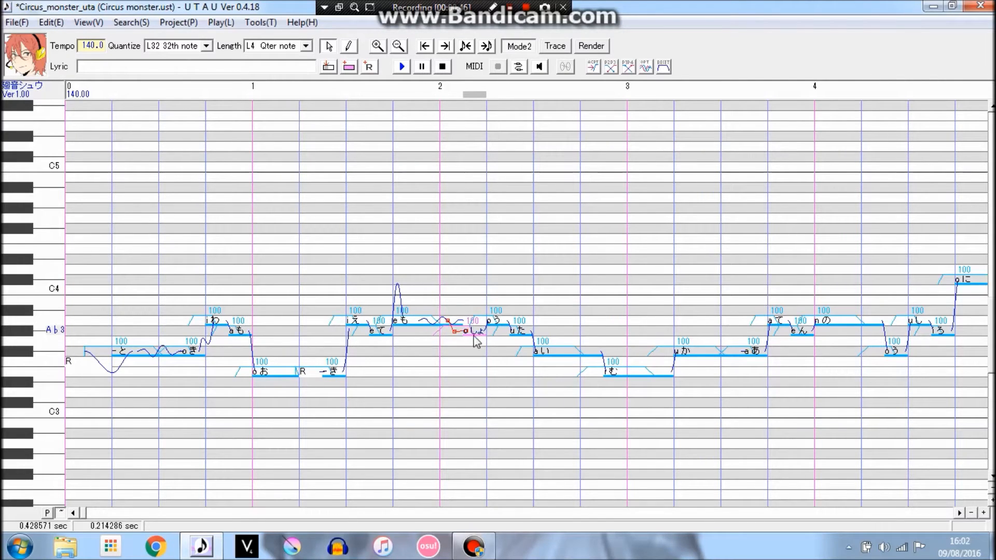
Step: Play the た and い notes together
click(551, 348)
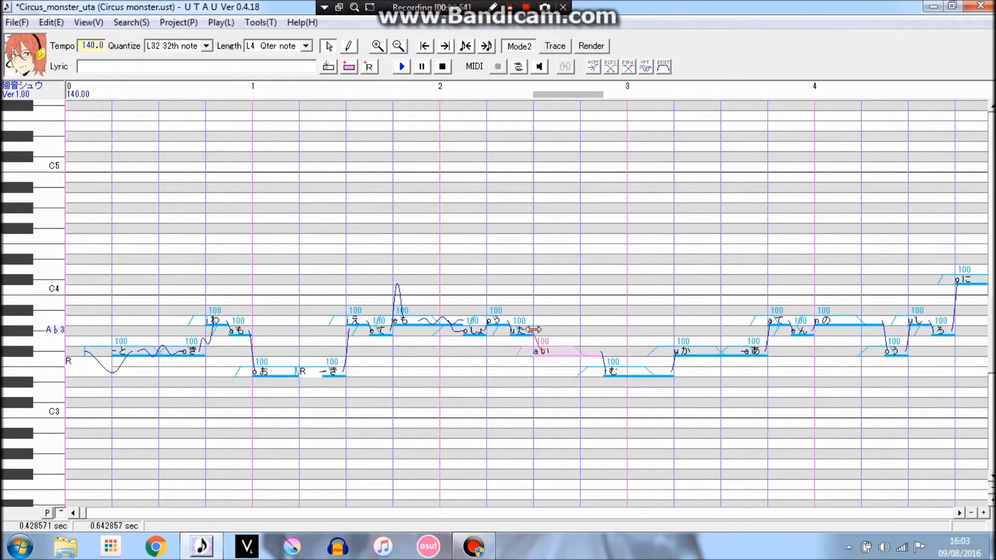
shift+click(529, 329)
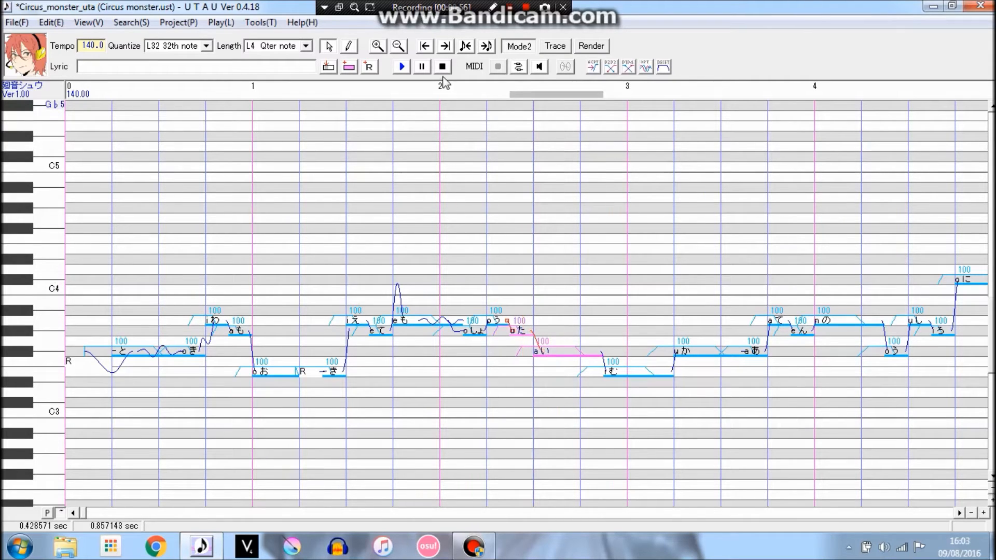
click(402, 67)
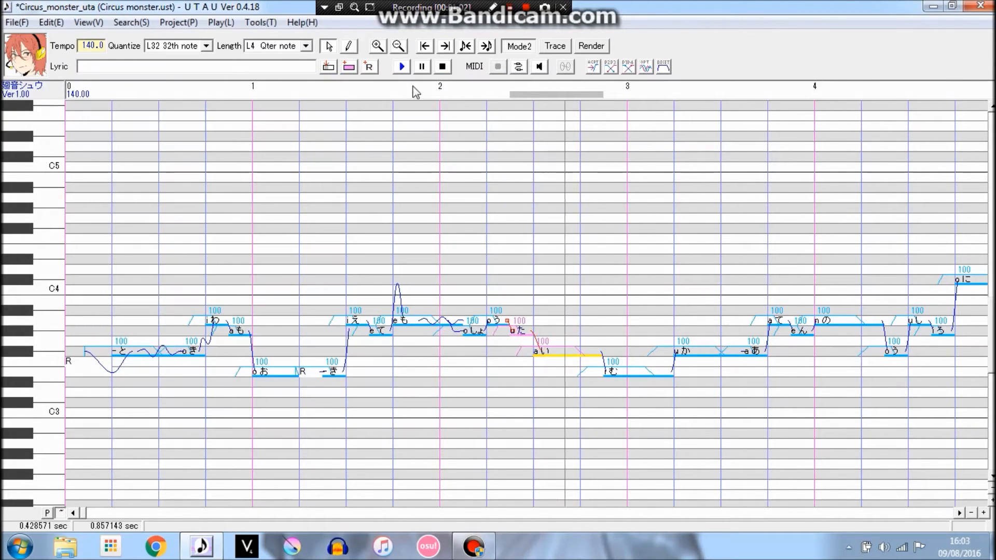
Step: Extend the い note's pitch curve into the note with an added middle control point at A♭3, and play from う to い
click(545, 352)
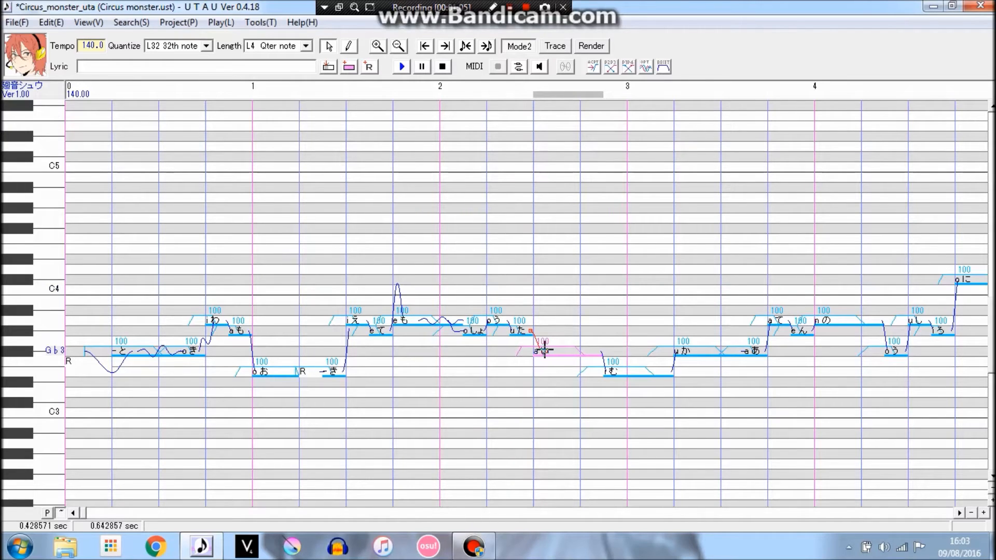
right_click(529, 330)
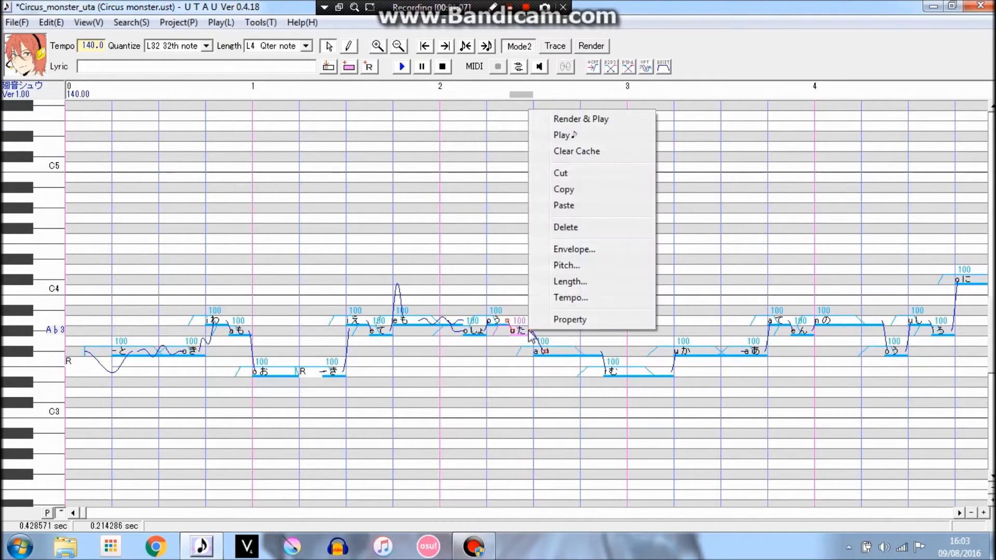
key(Escape)
right_click(529, 331)
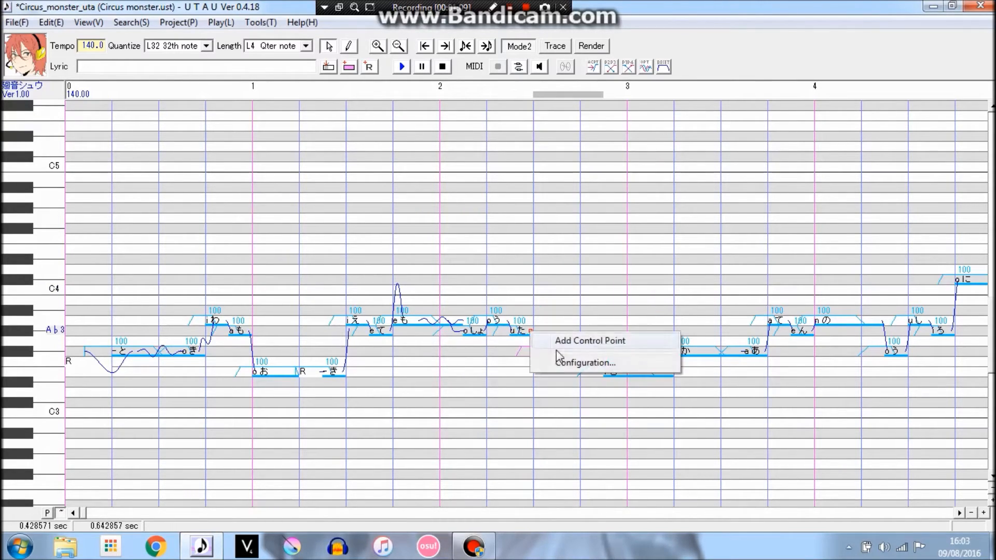
click(570, 338)
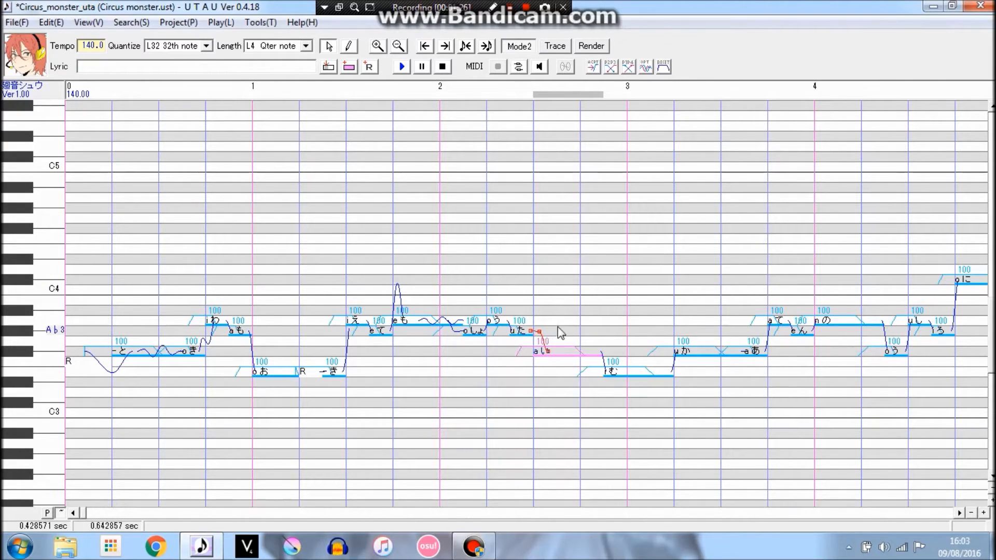
drag(499, 270, 564, 285)
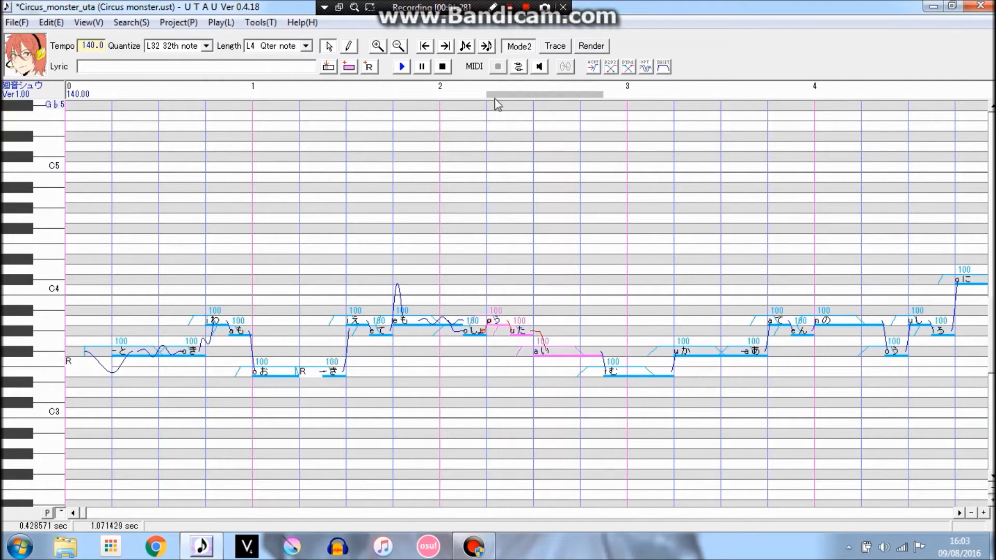
click(400, 67)
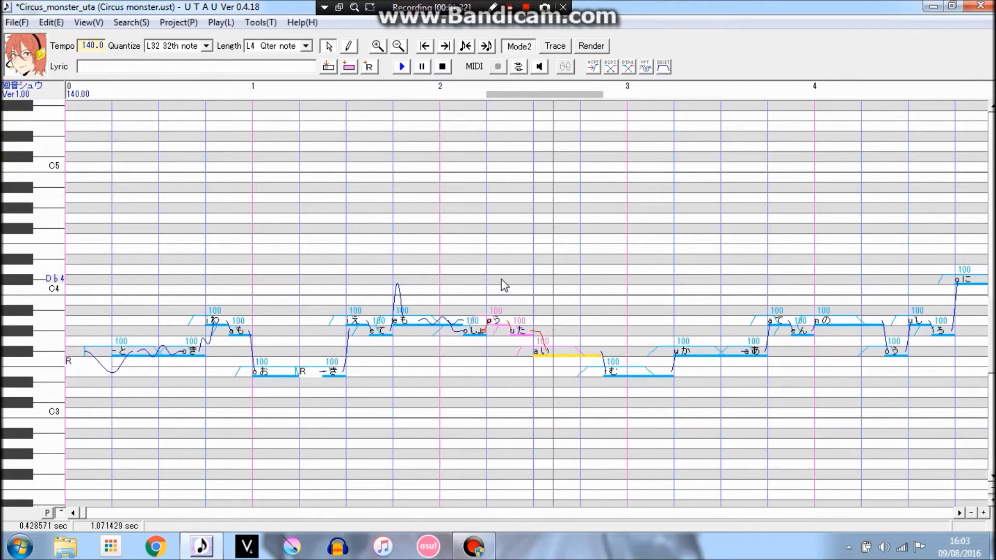
Step: Try raising the い note's middle pitch control point to B♭3, play た and い, and undo the change
click(554, 349)
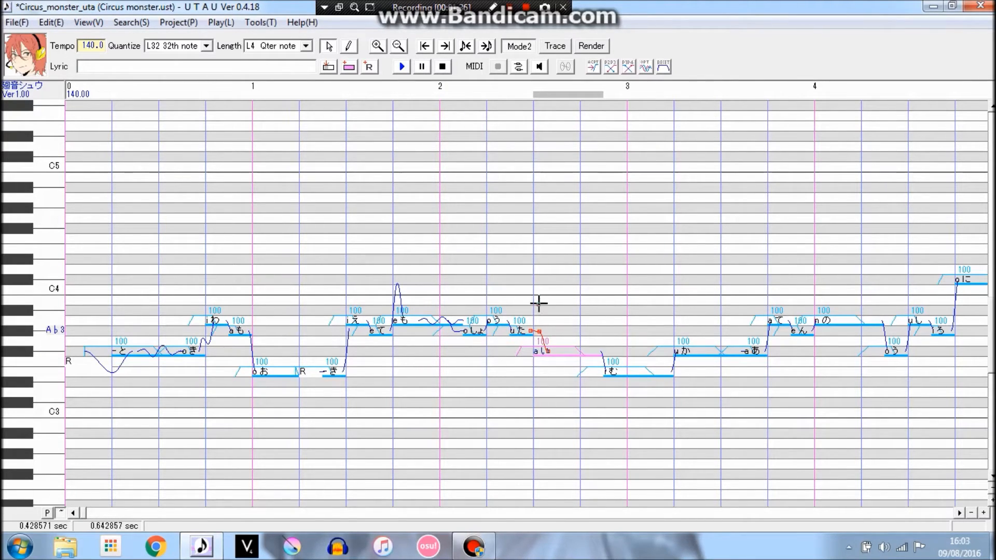
drag(540, 331, 537, 310)
click(401, 67)
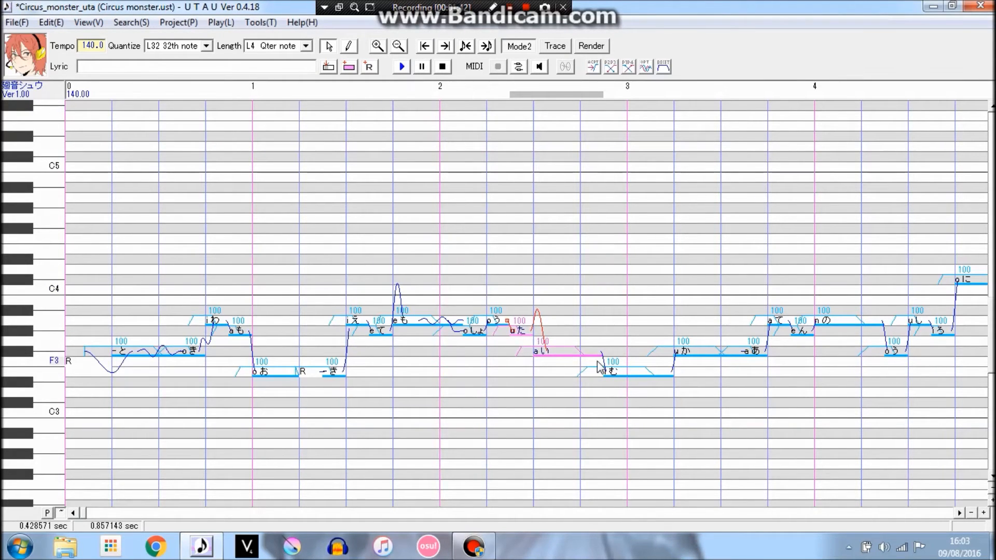
click(552, 350)
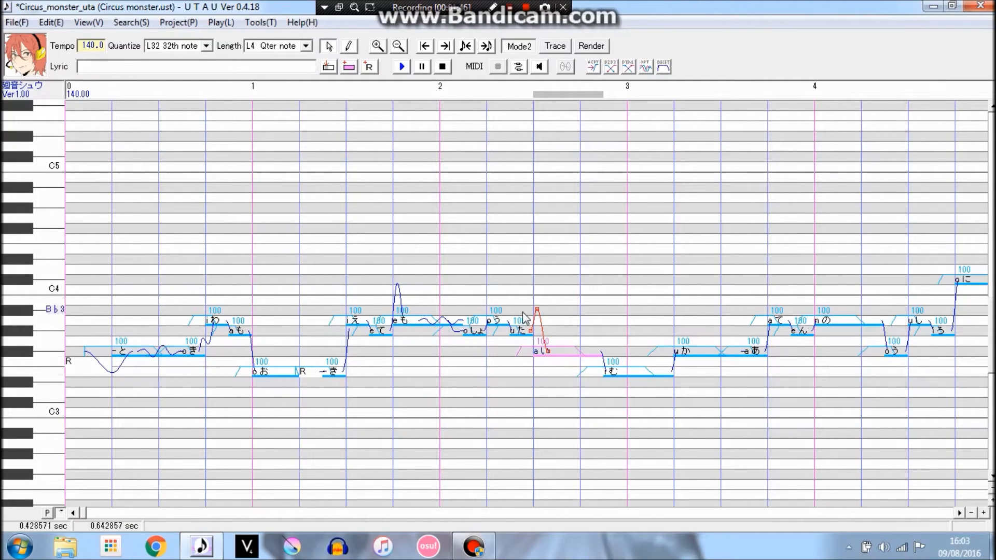
key(ctrl+z)
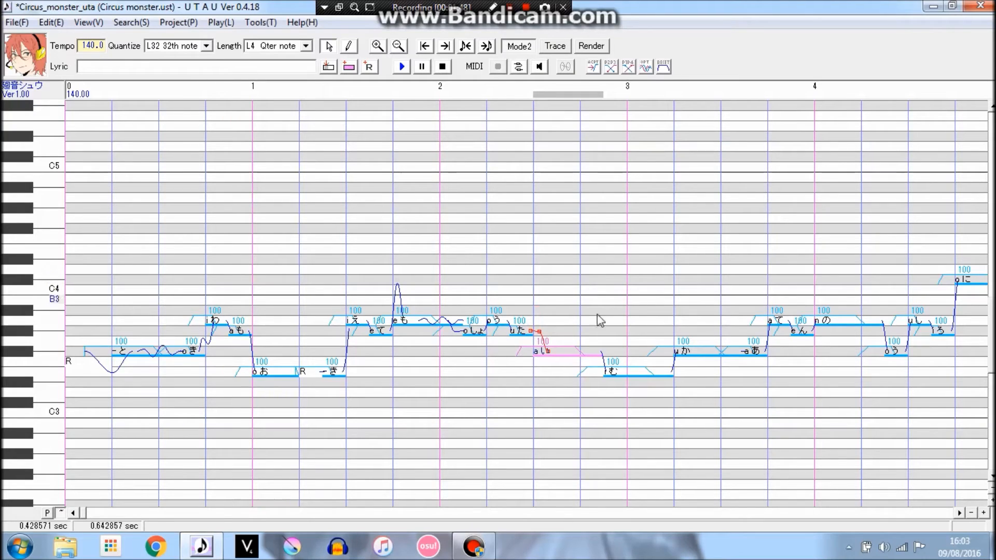
Step: Add a control point to the む note's pitch curve, dip it to about D3 at the note's start, and play い and む
click(620, 372)
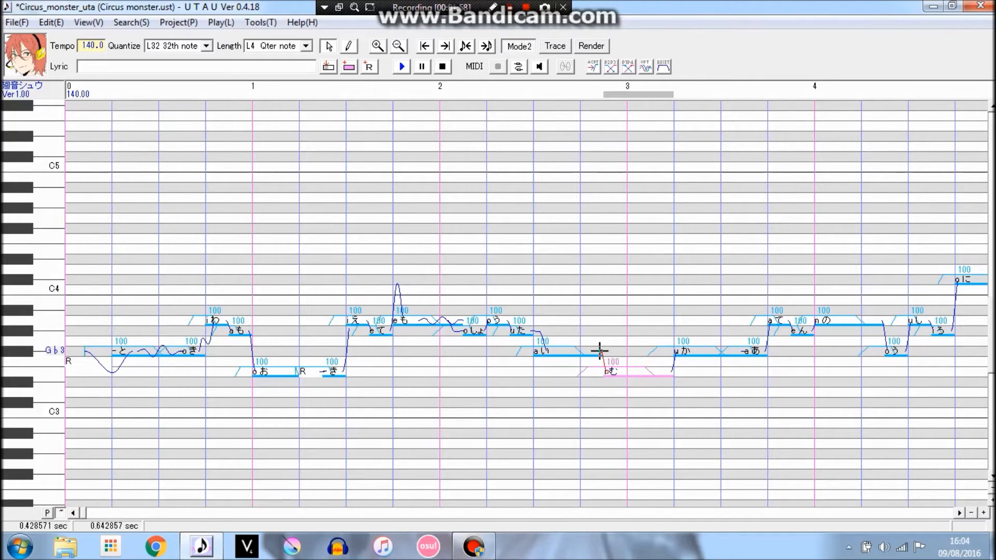
drag(584, 352, 585, 352)
right_click(580, 352)
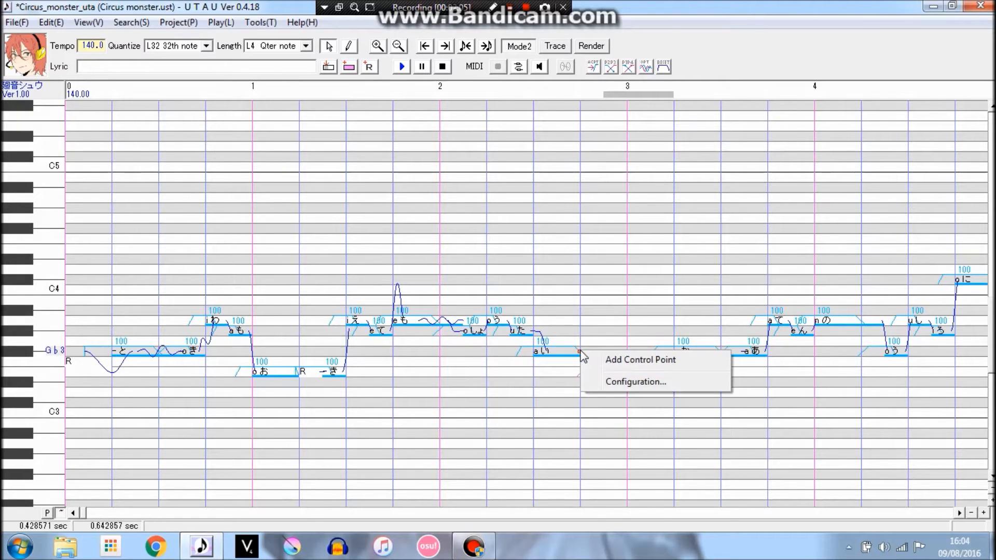
click(668, 365)
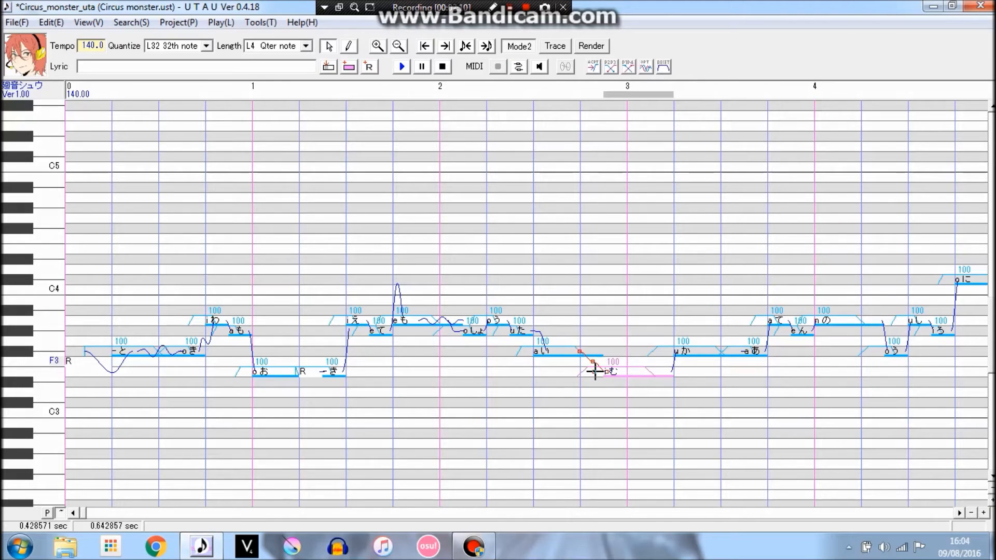
drag(595, 370, 605, 388)
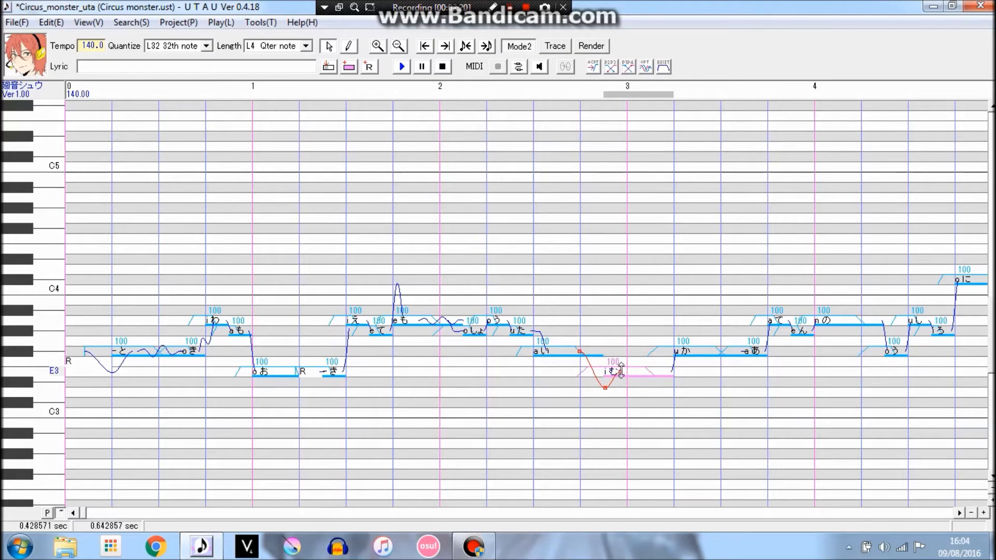
shift+click(571, 351)
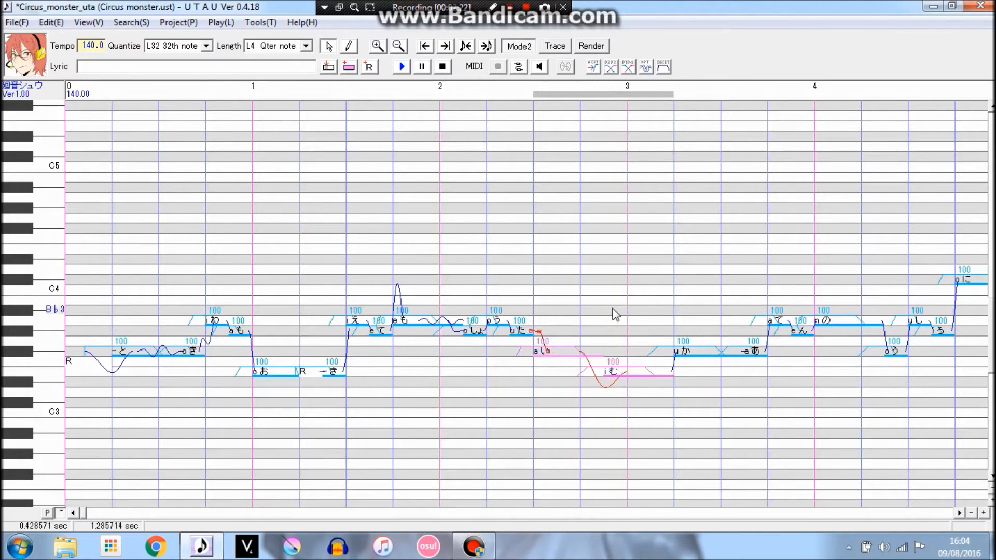
click(407, 64)
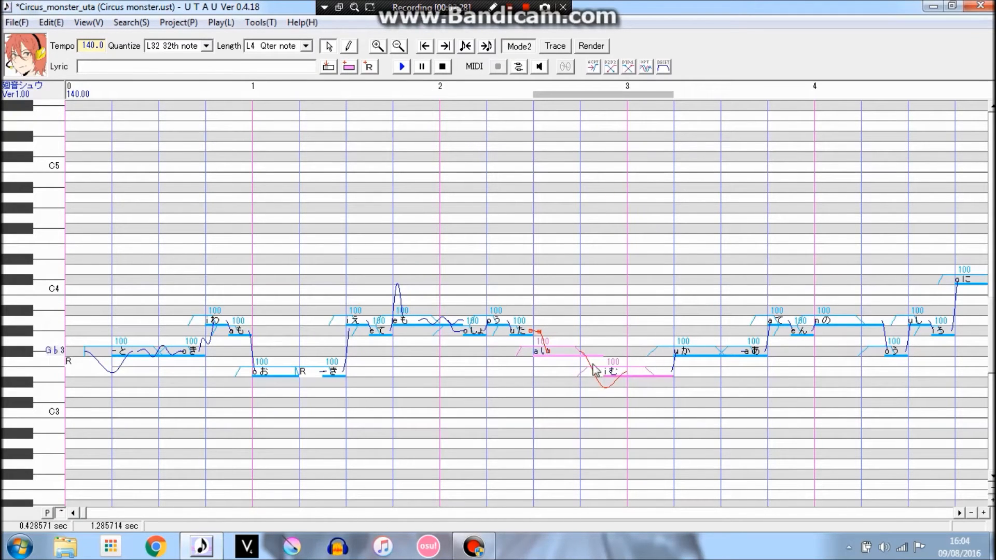
Step: Add vibrato to the い and む notes, with む at 65% length, 180 ms cycle and 35 cent depth
click(637, 373)
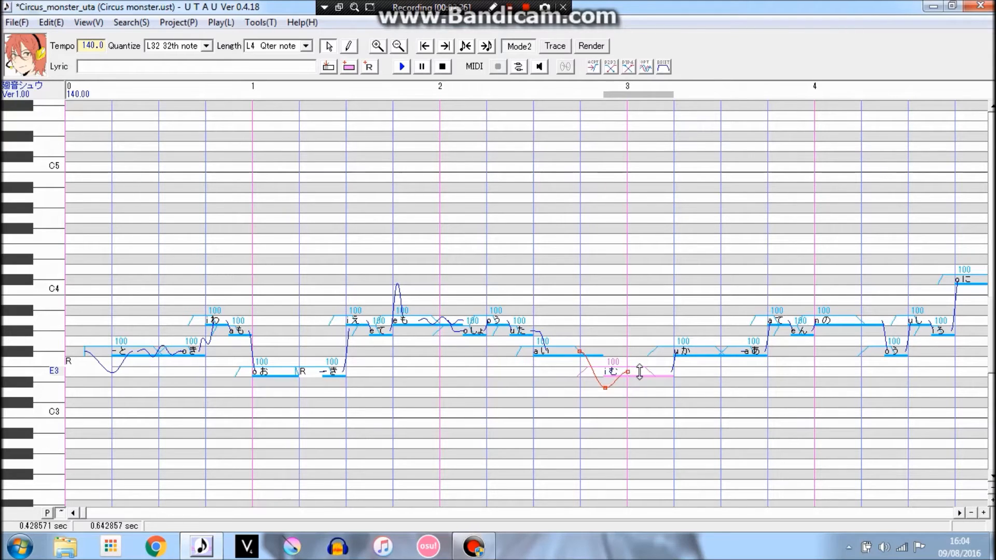
right_click(558, 357)
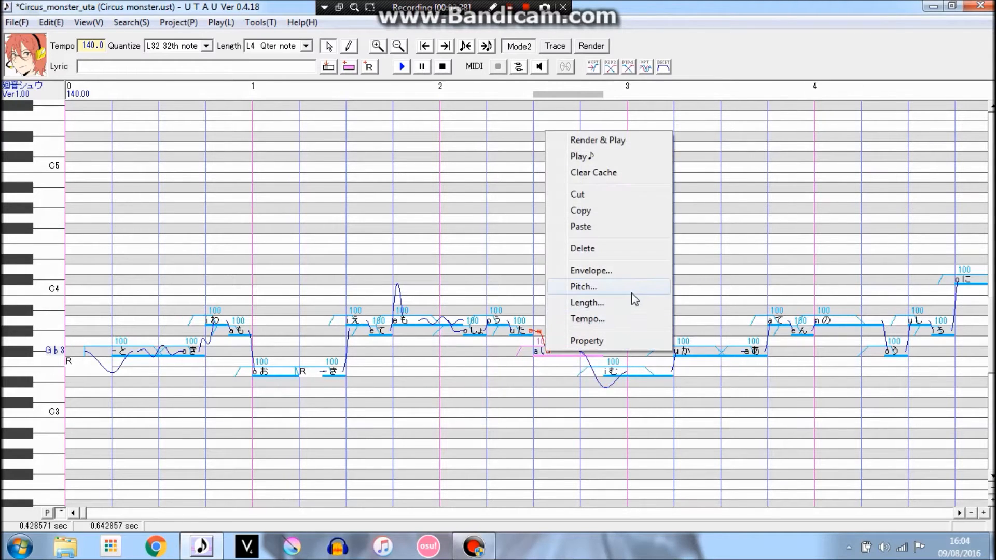
click(632, 291)
click(370, 279)
click(541, 382)
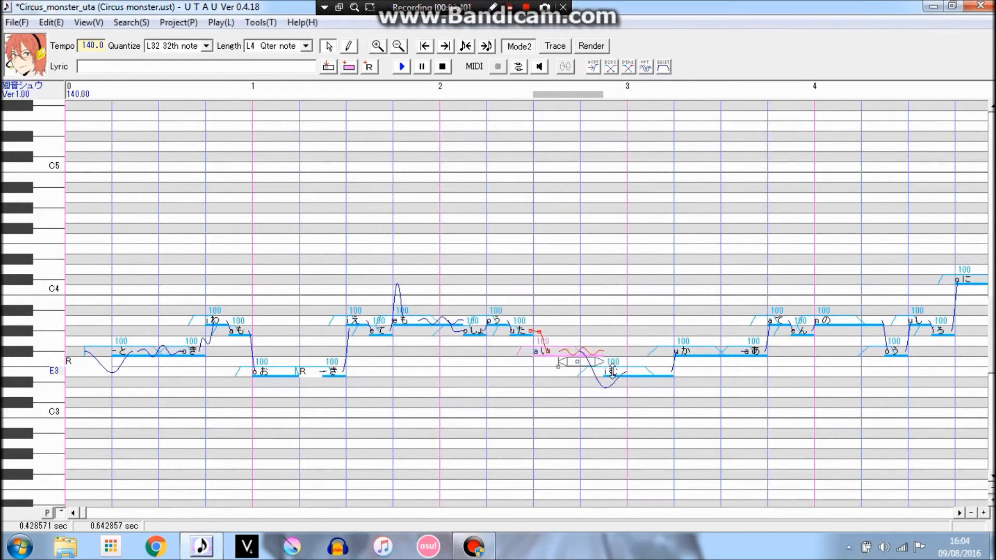
right_click(613, 371)
click(660, 306)
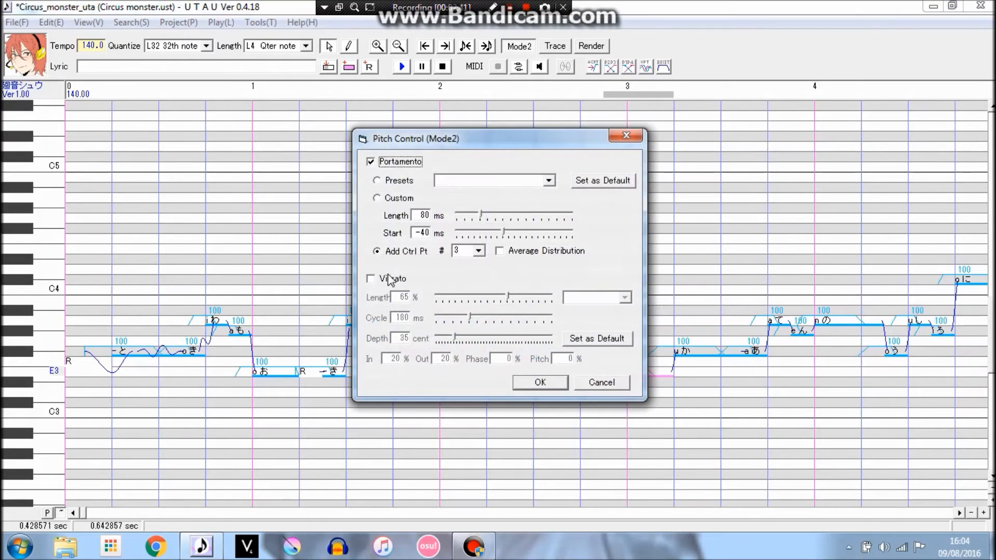
click(371, 278)
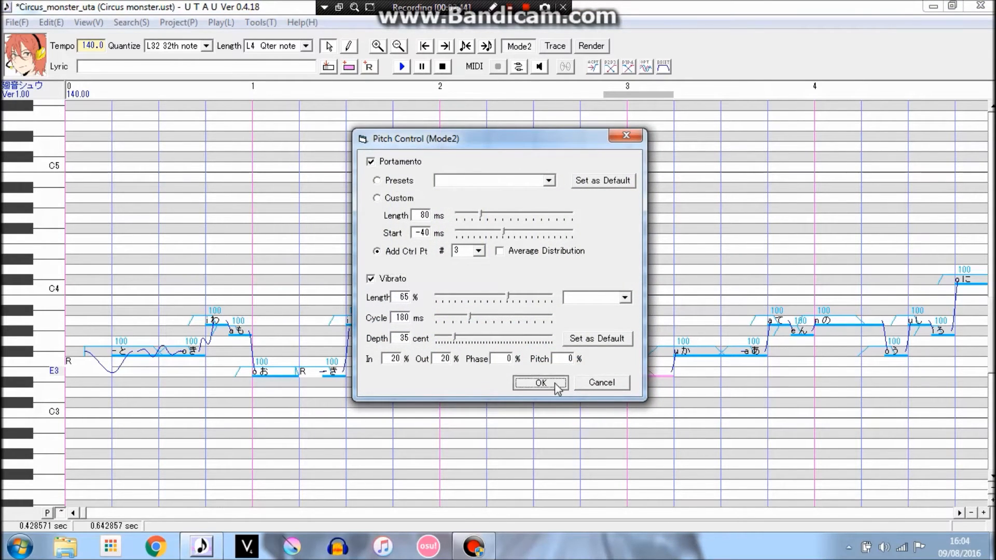
click(540, 383)
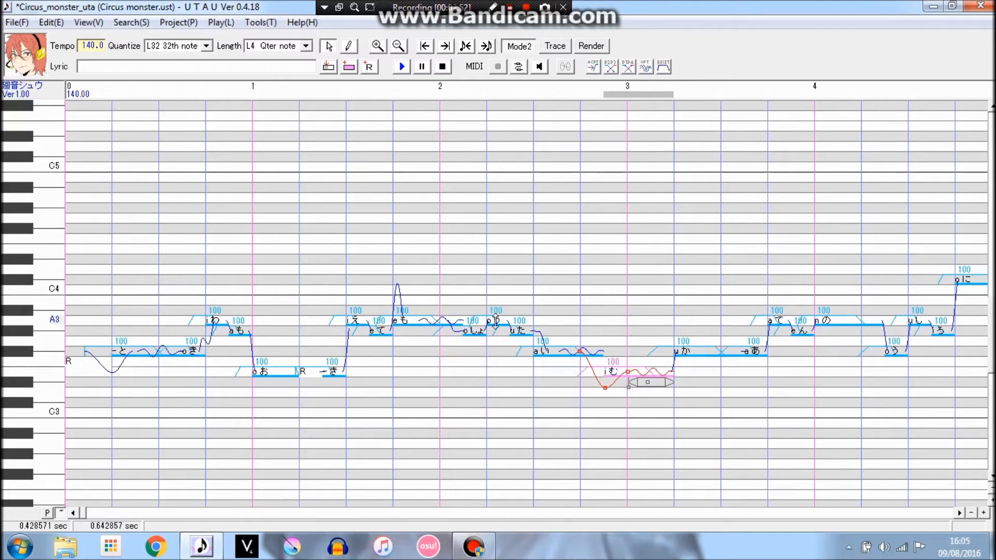
Step: Check the しょ and い pitch curves, and play the whole phrase from と to む
click(459, 325)
click(467, 331)
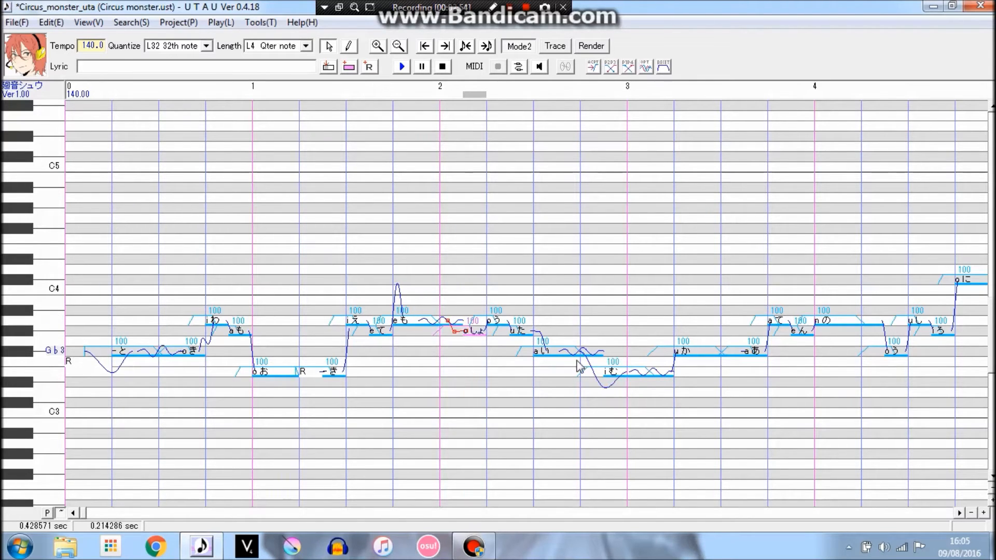
click(570, 354)
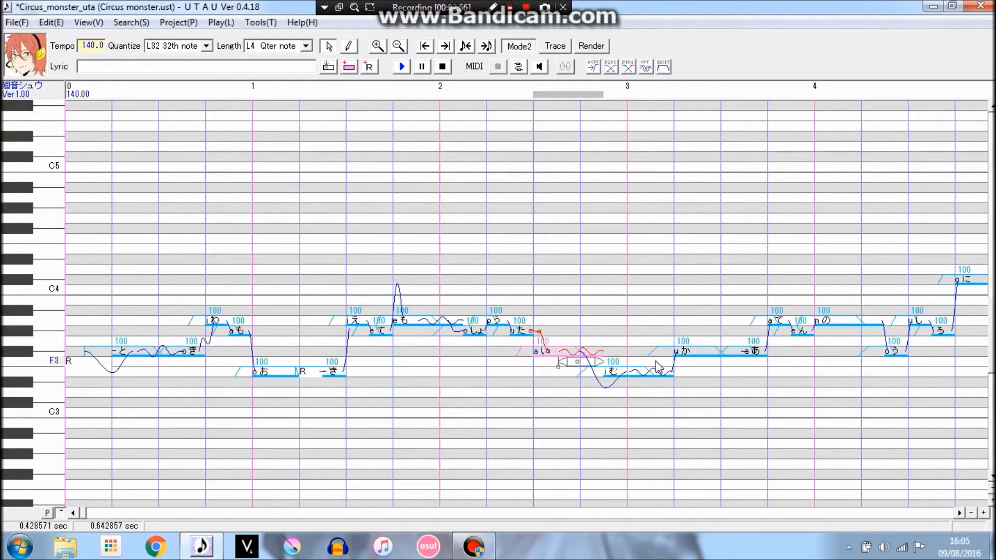
drag(144, 296, 634, 292)
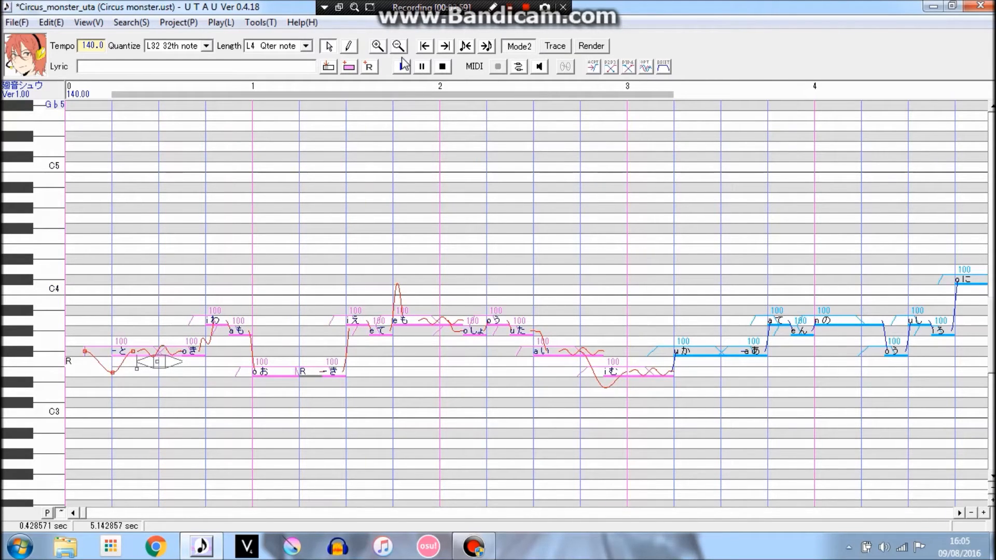
click(403, 68)
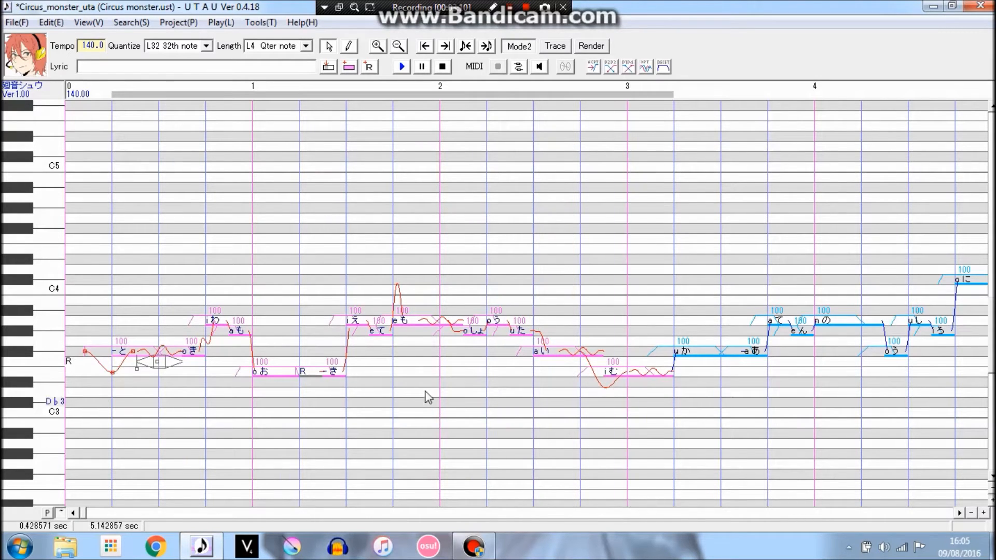
Step: Start the も note's pitch bend slightly earlier and lower its peak to between B♭3 and B3
click(399, 324)
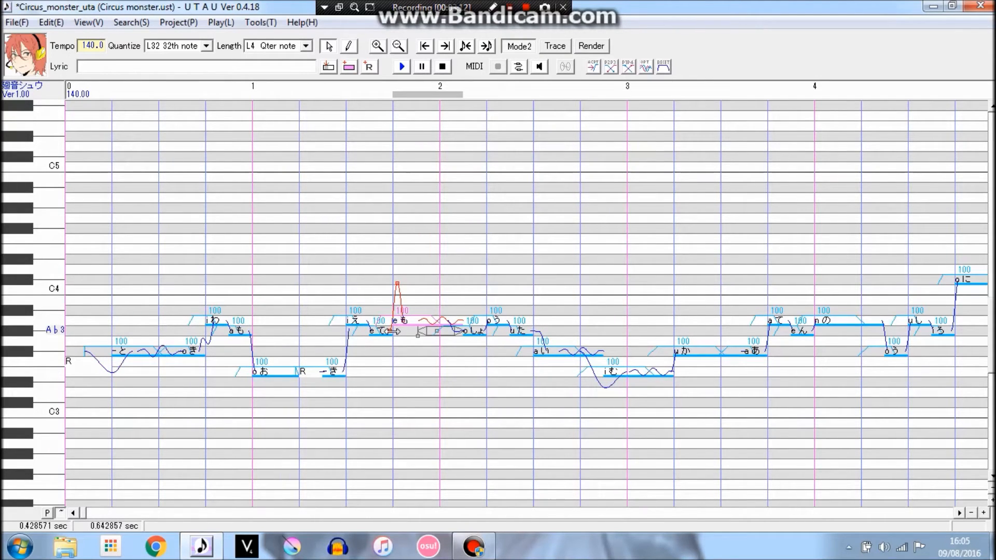
drag(388, 331, 384, 330)
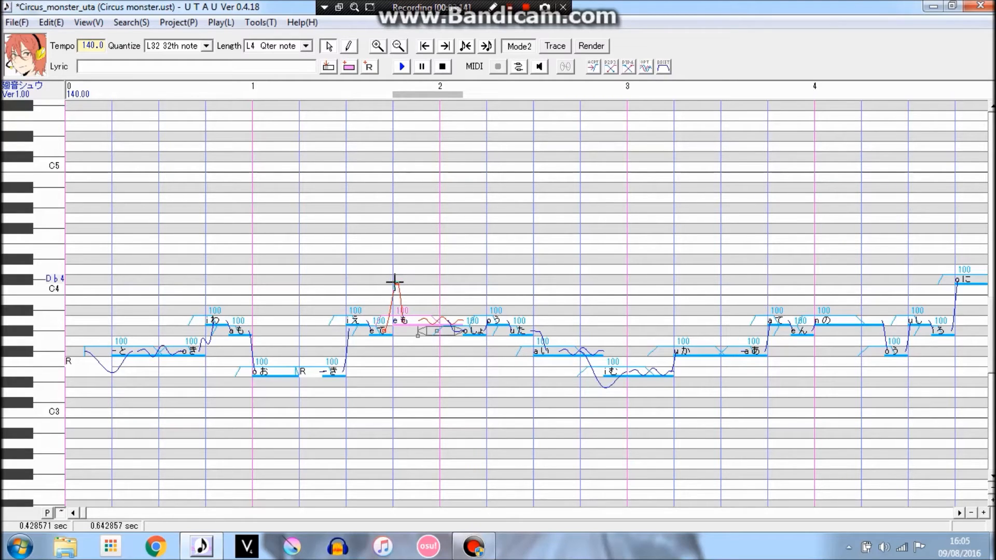
drag(393, 296, 393, 296)
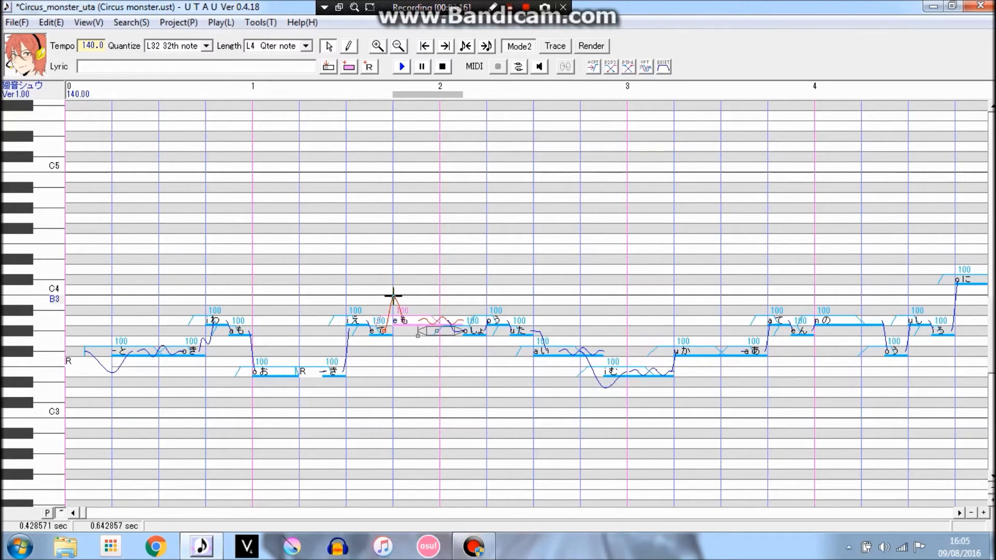
drag(393, 302, 393, 303)
Step: Replay the phrase from と to む to hear the reshaped も bend
drag(148, 317, 221, 334)
shift+click(644, 372)
click(403, 66)
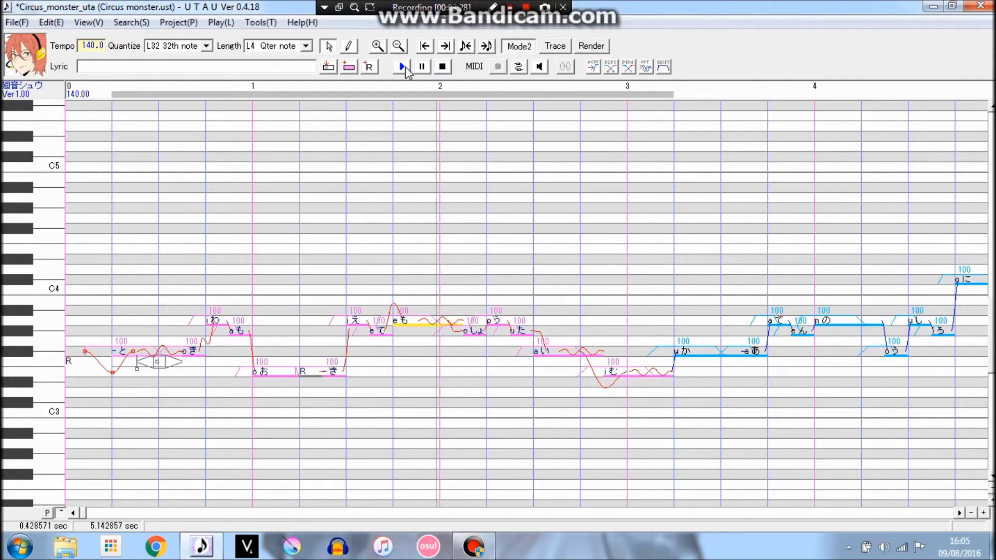
Step: Make the む note's pitch dip slightly shallower and later, and start its bend later within the い note
click(657, 371)
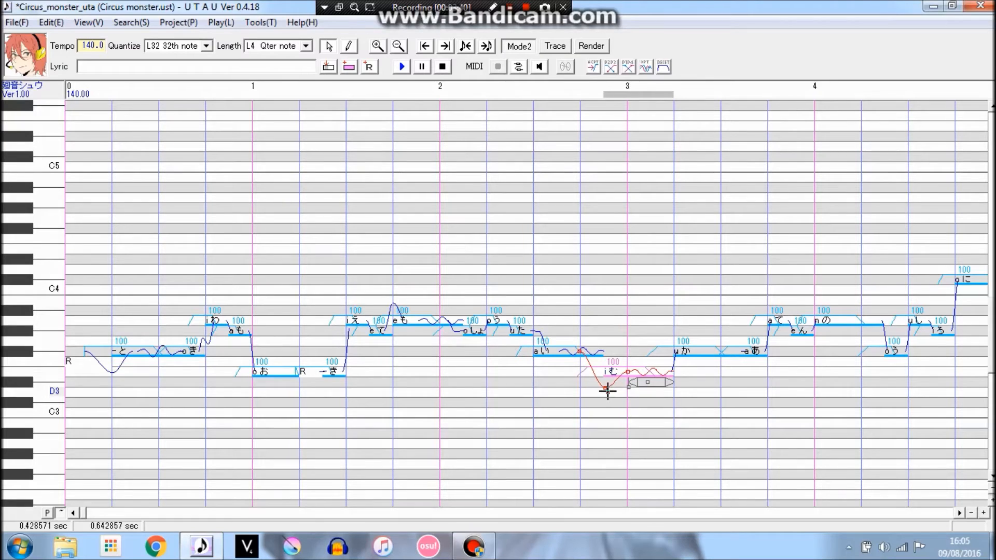
drag(612, 384, 611, 385)
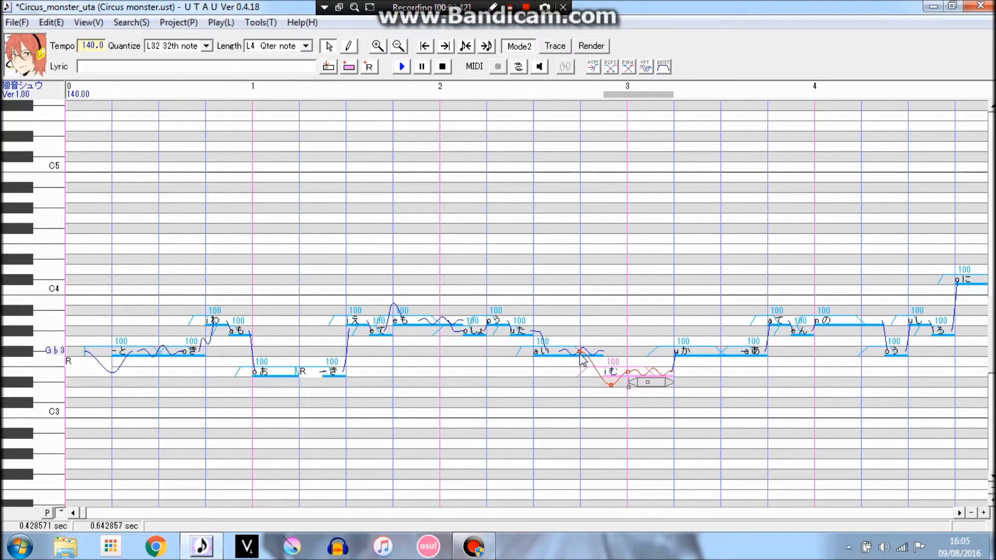
drag(585, 352, 590, 351)
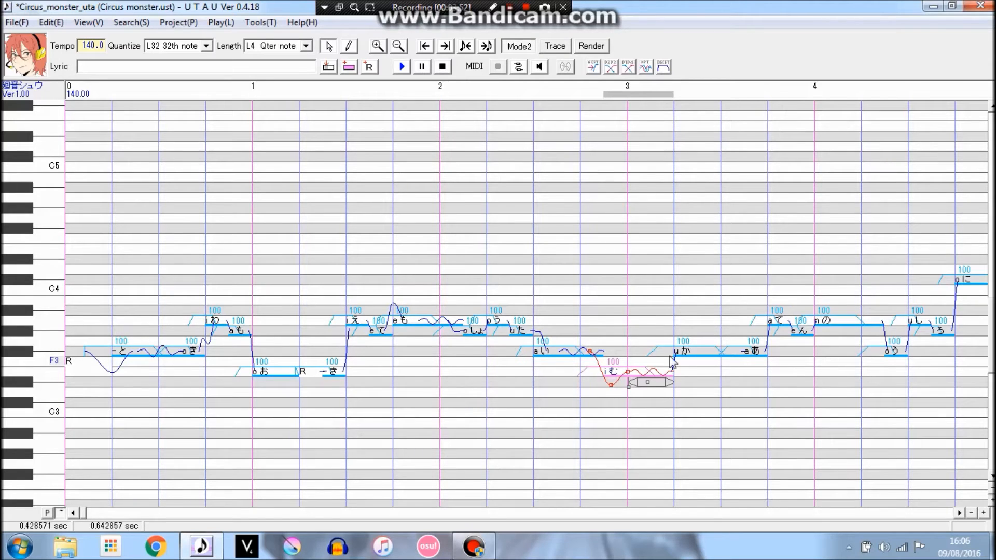
click(696, 353)
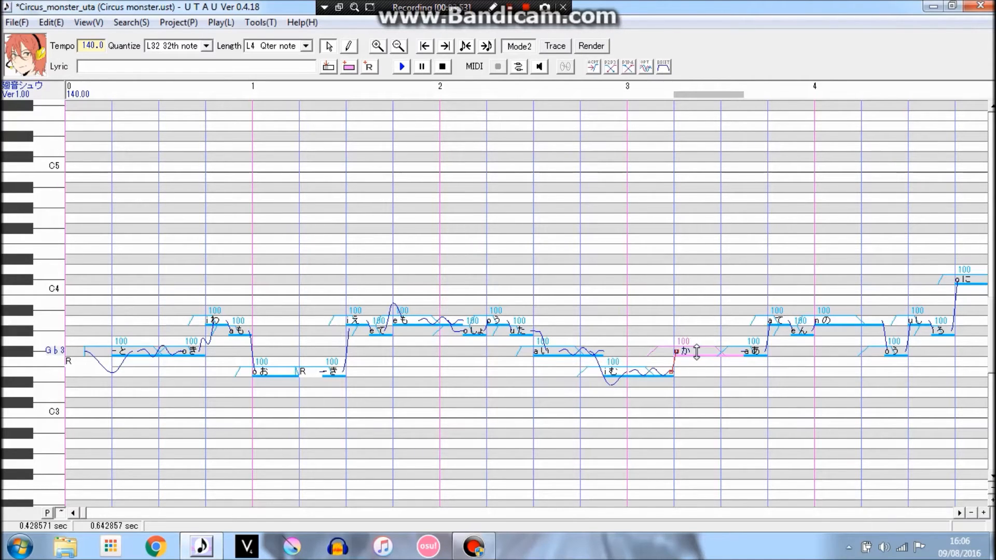
Step: Start the お note's bend earlier, add a control point near E3 just after the note's start, and extend the curve along the note
click(270, 371)
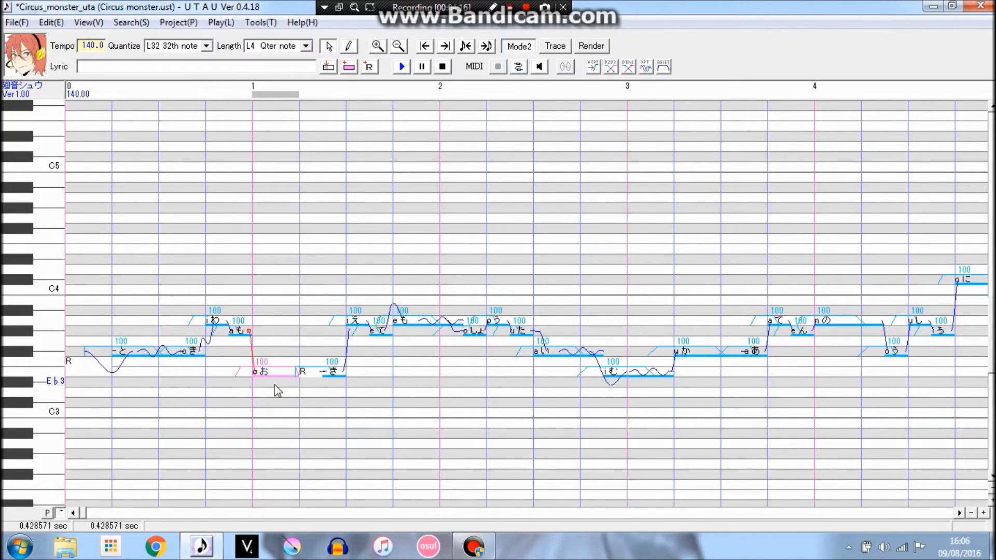
click(244, 330)
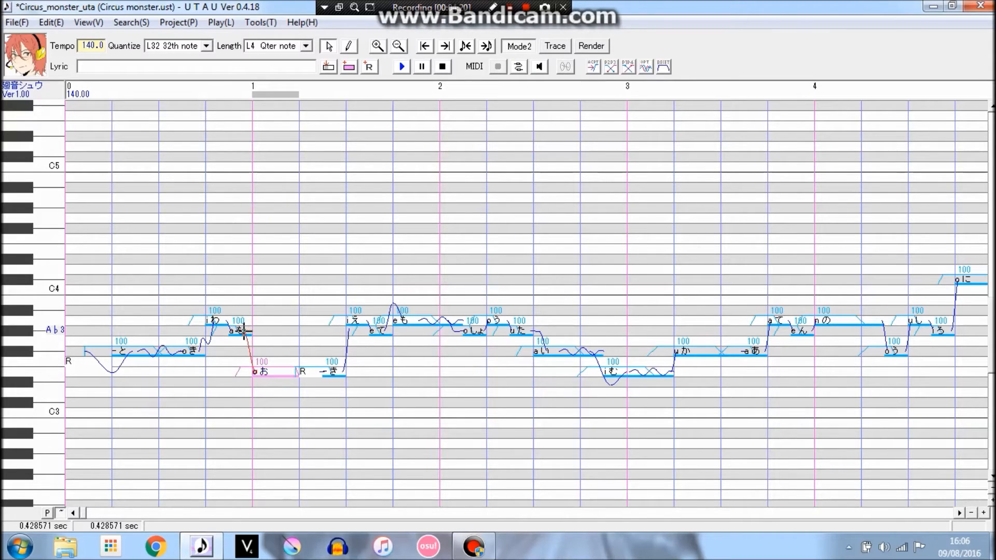
right_click(255, 371)
click(311, 454)
drag(256, 371, 258, 368)
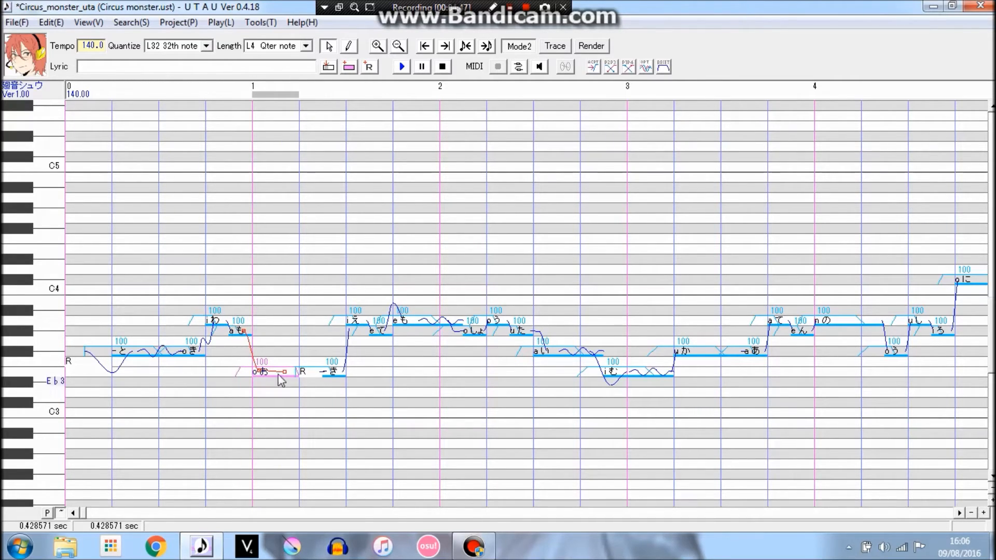
Step: Add a control point to the え note's pitch curve and extend its end along the note at A3
click(983, 513)
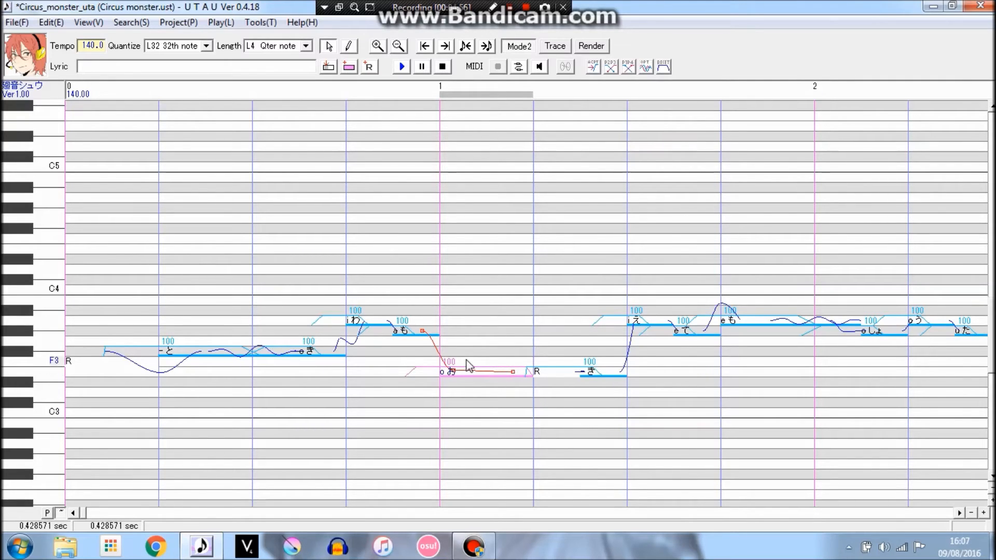
click(607, 373)
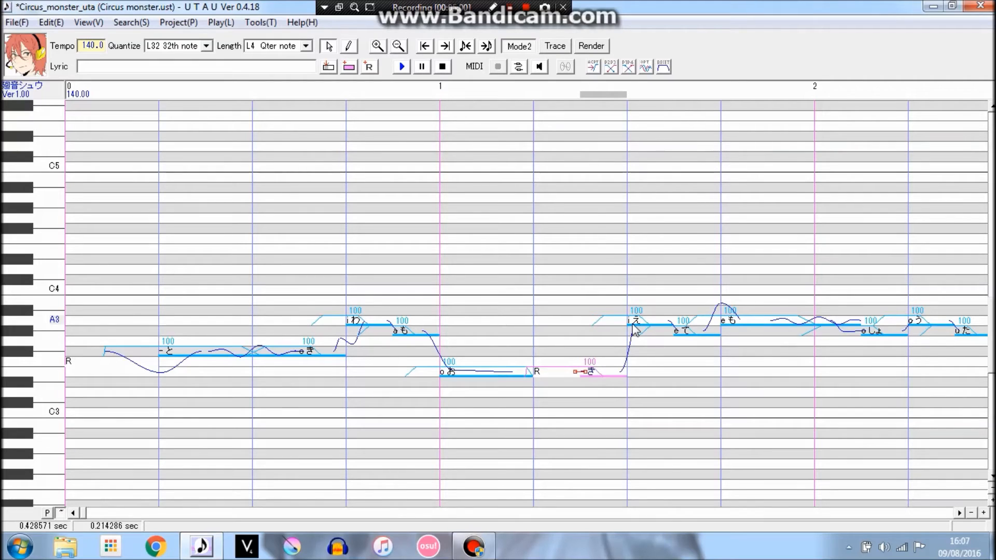
click(634, 320)
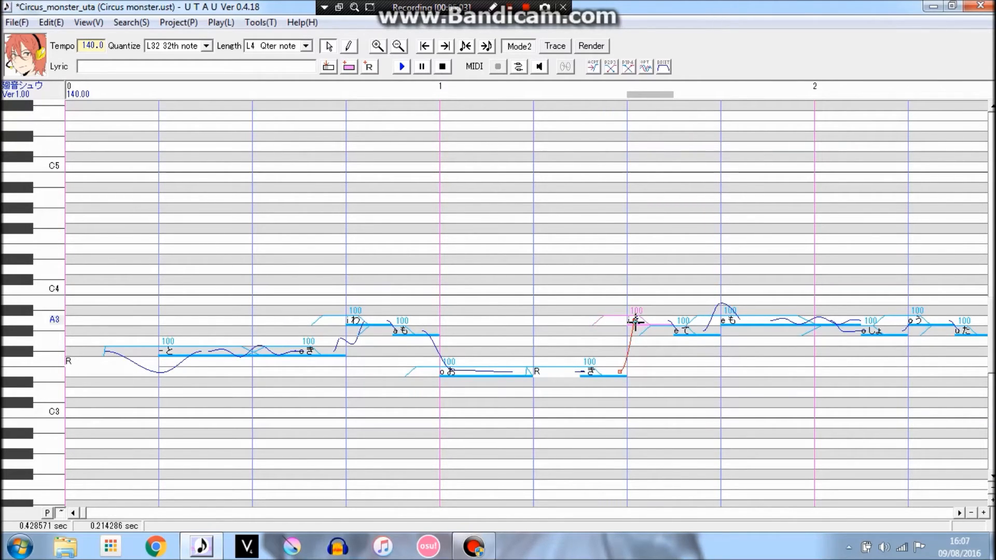
right_click(637, 321)
click(684, 401)
Step: Play the phrase from the first と to the second も to hear the retuned bends
drag(455, 308, 555, 299)
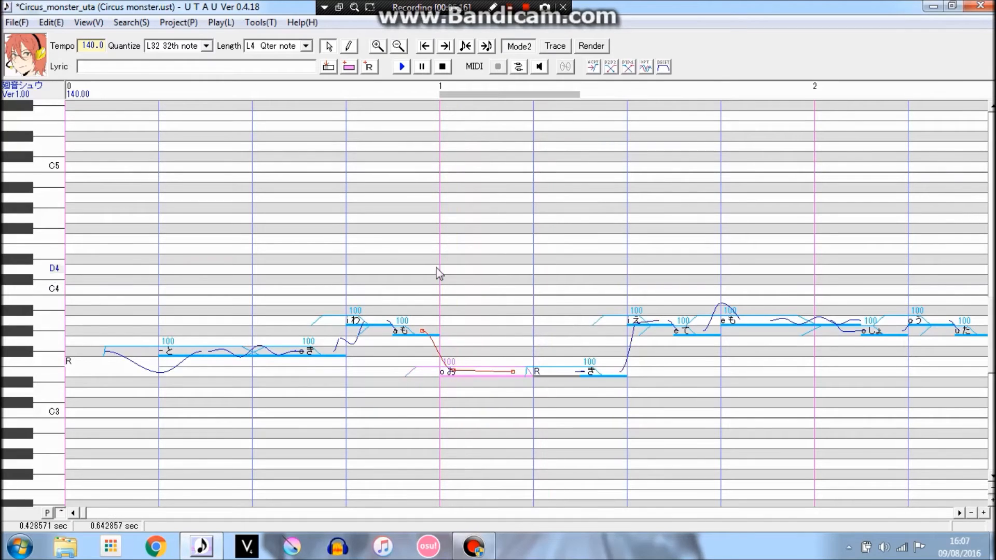
click(971, 512)
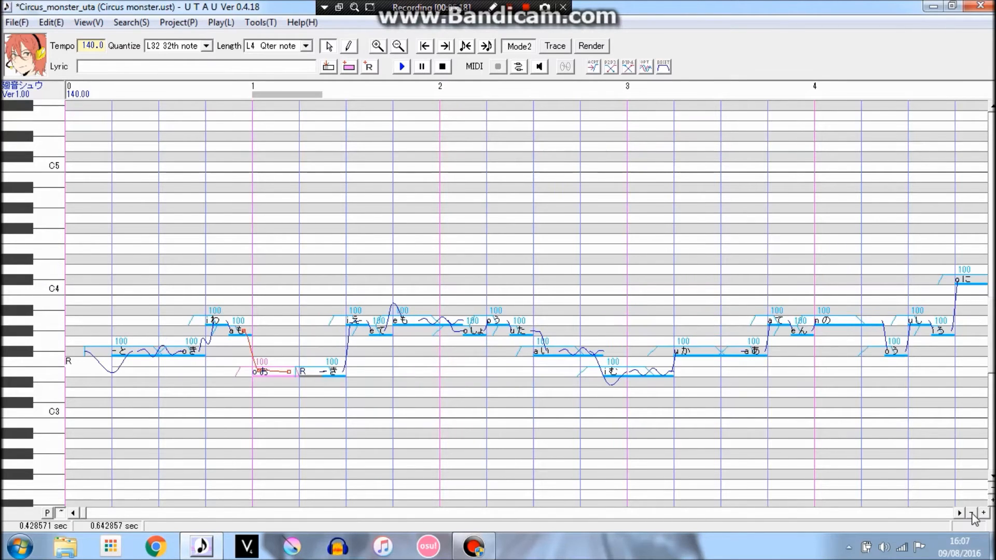
drag(151, 278, 462, 285)
click(402, 66)
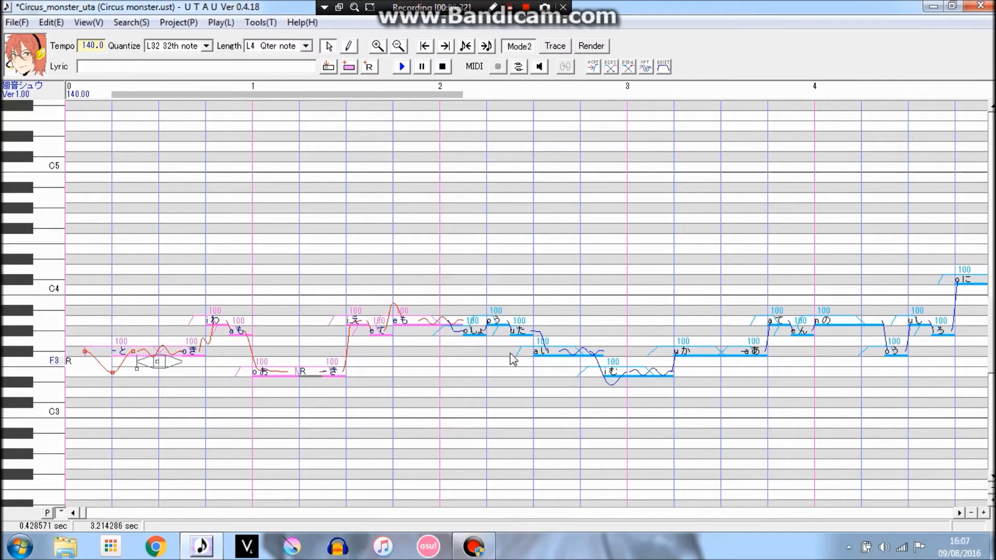
Step: Examine the pitch curves of the わ, も and お notes around the start of measure 1
click(467, 330)
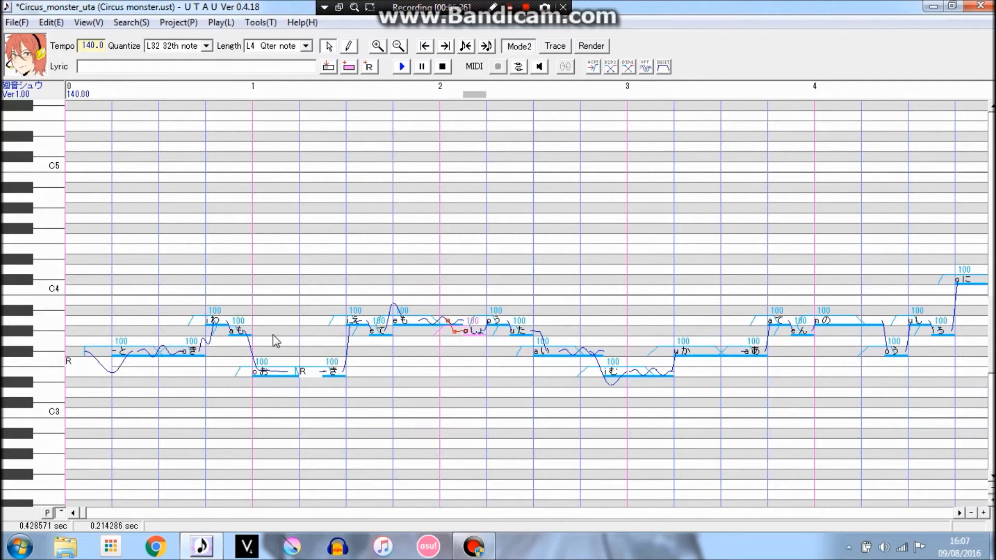
click(280, 371)
click(985, 513)
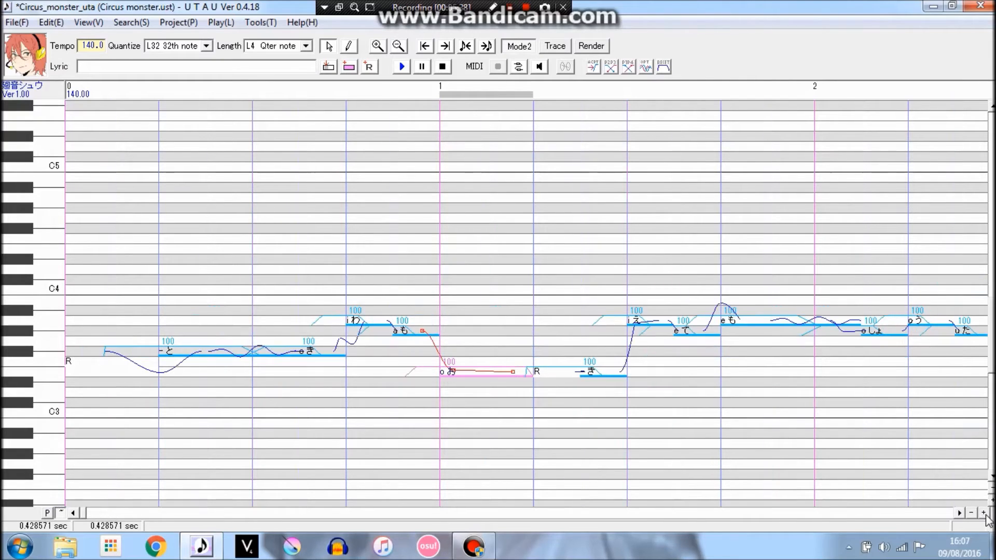
click(413, 330)
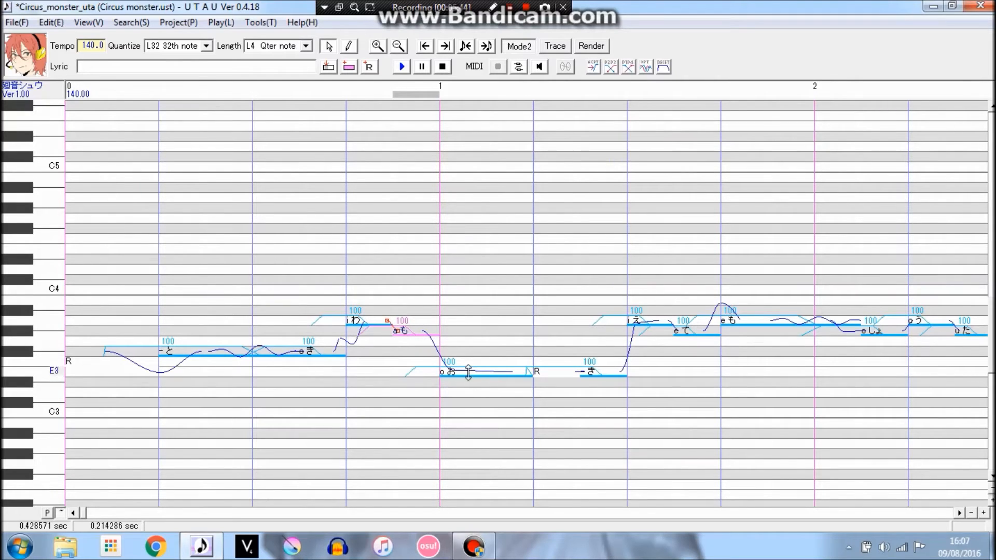
click(371, 322)
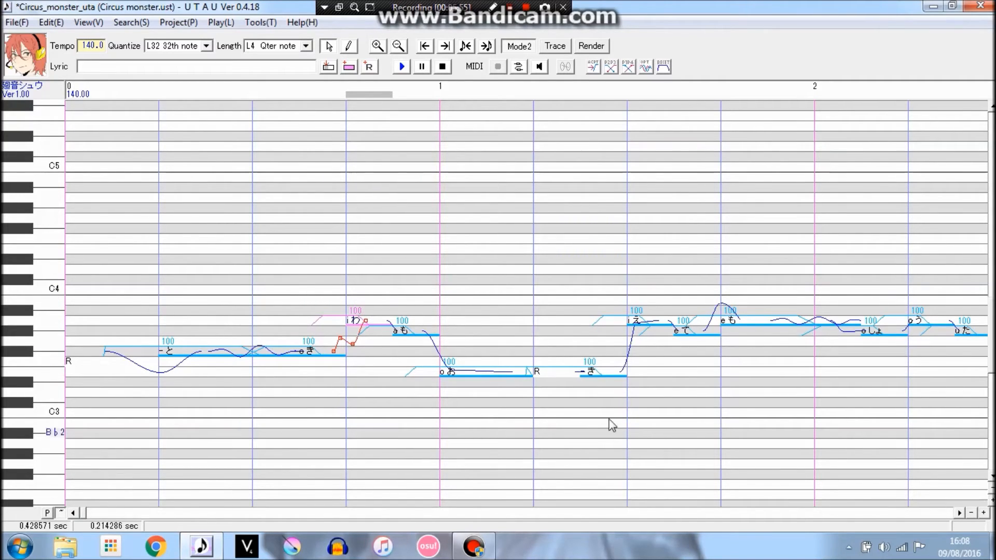
click(415, 333)
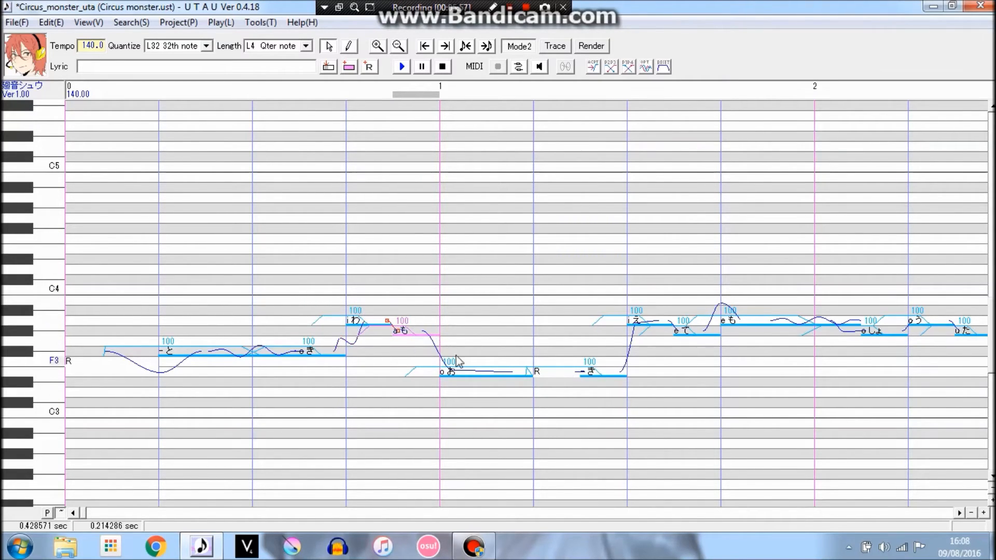
click(477, 373)
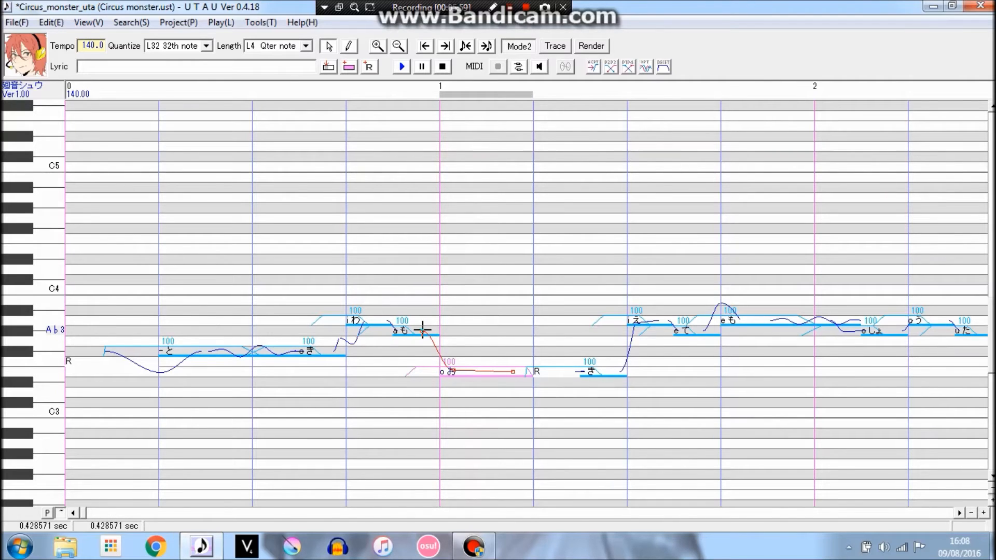
Step: Add a control point to the お note's pitch curve and place it near G3, directly below the curve's start
right_click(426, 332)
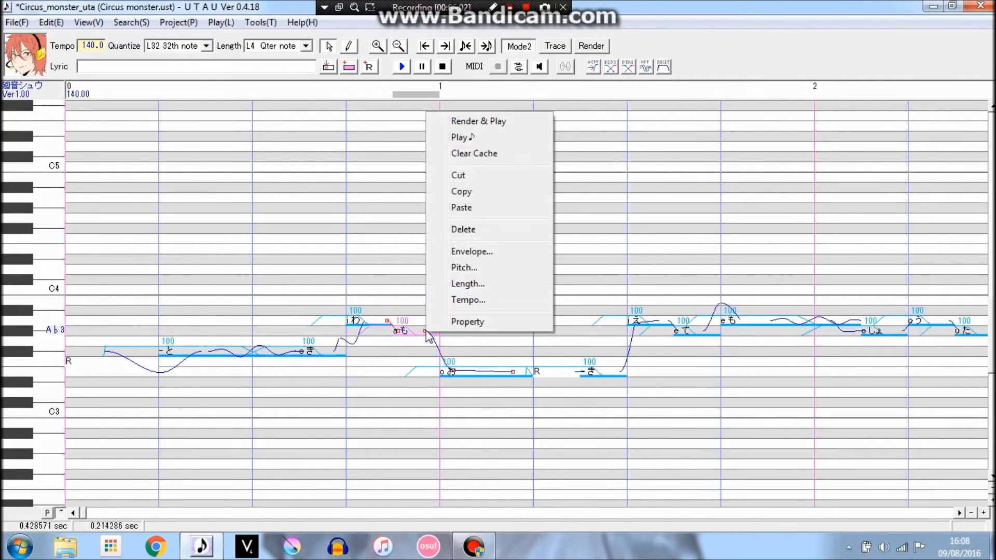
click(470, 378)
right_click(426, 332)
click(469, 356)
click(438, 351)
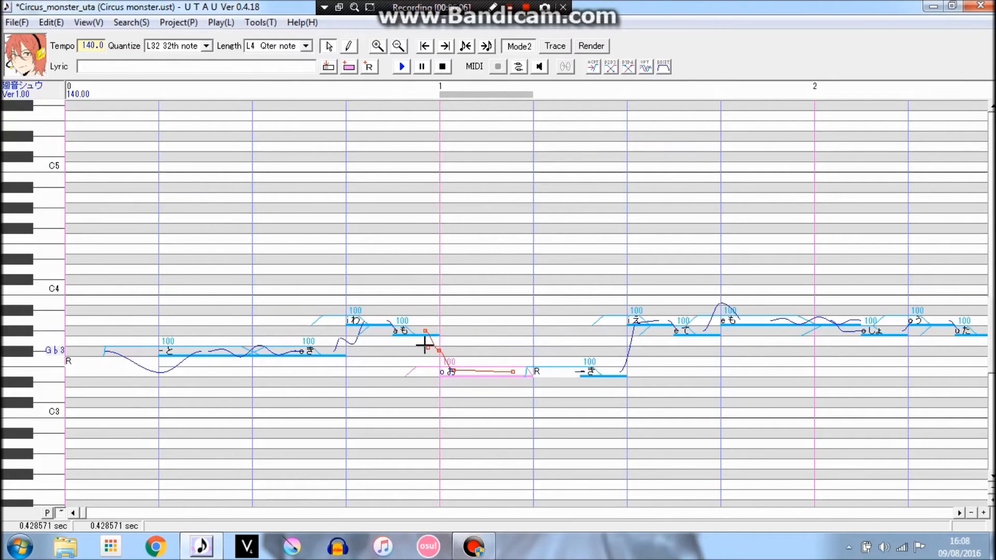
key(ctrl+z)
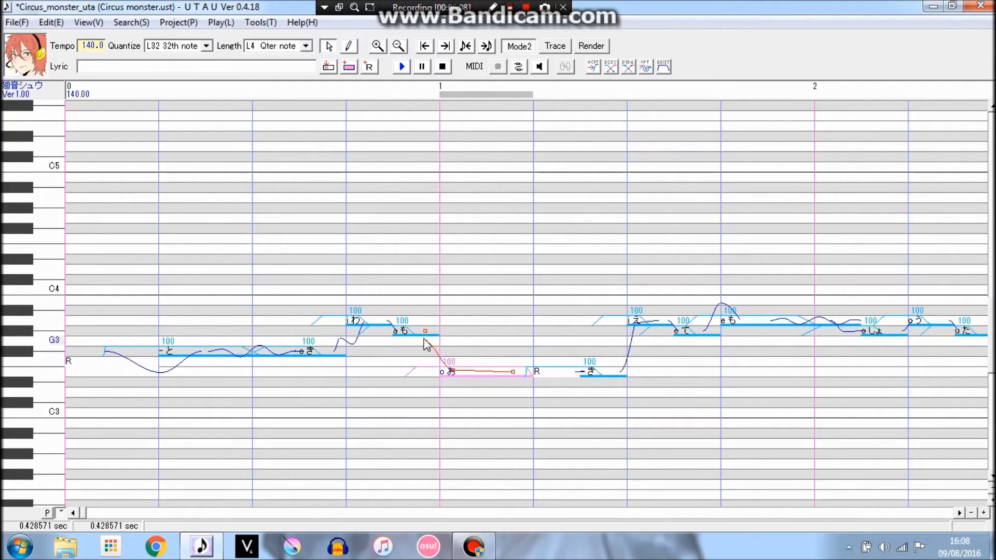
Step: Start the first も note's bend earlier within the わ note and add a control point extending the curve along the note
click(400, 331)
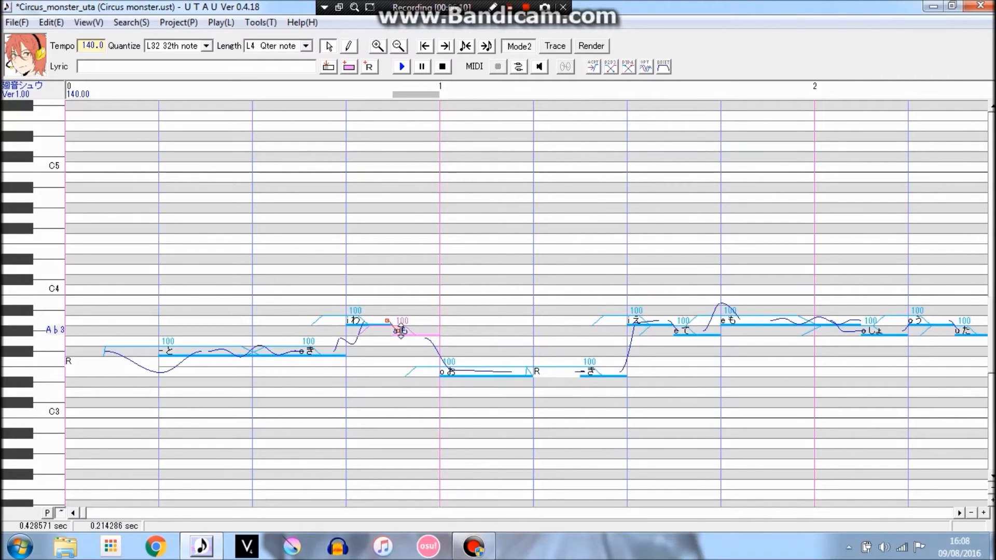
drag(387, 321, 378, 320)
right_click(399, 330)
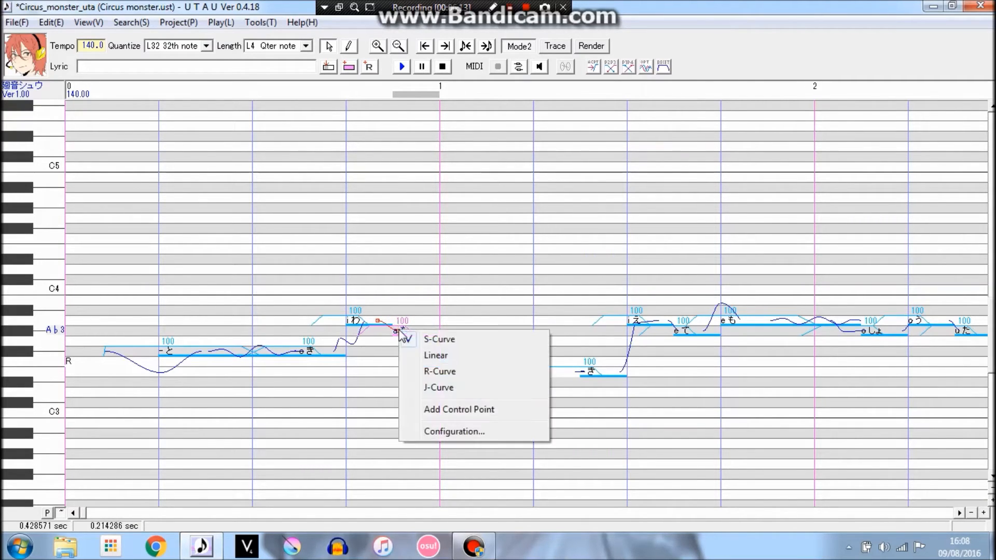
click(459, 410)
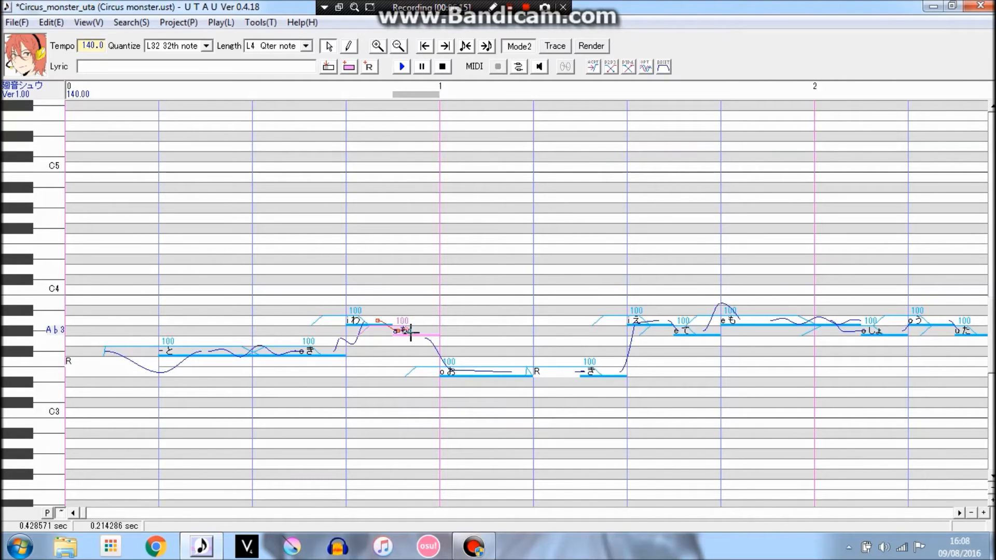
Step: Add two more control points to the first も note's curve and lower its end toward G3
right_click(397, 330)
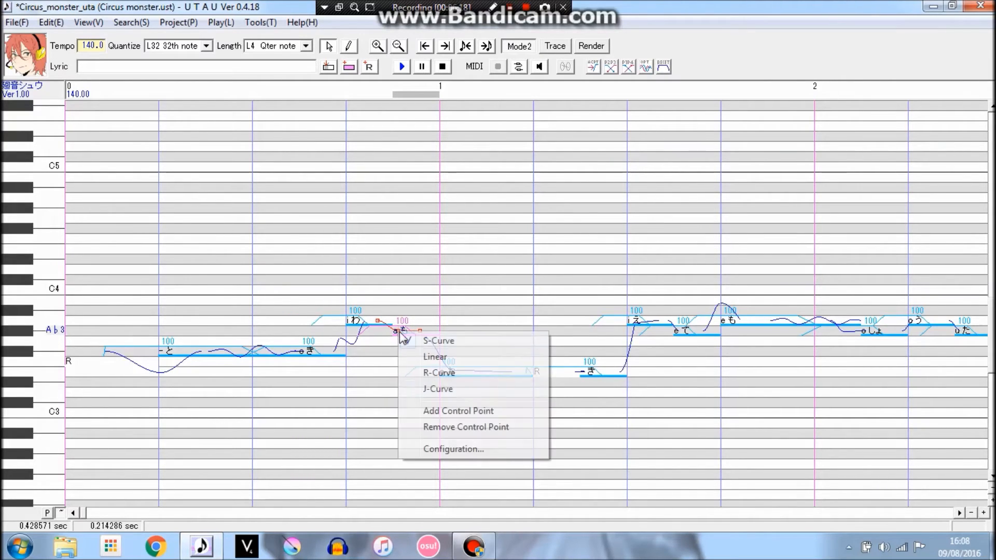
click(480, 415)
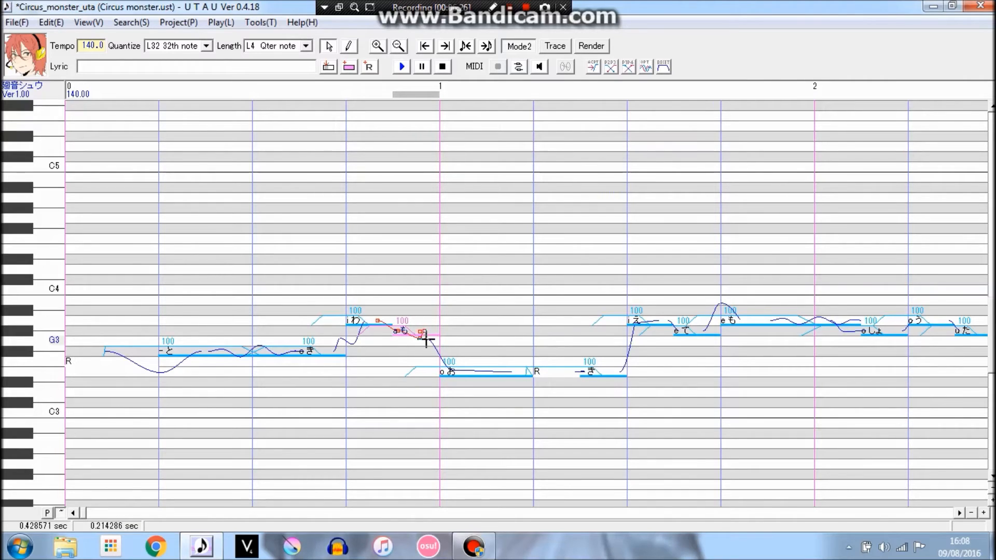
right_click(417, 330)
click(475, 411)
Step: Fine-tune the first も note's curve end to meet the お note's curve start, and play the notes from わ to お
click(472, 370)
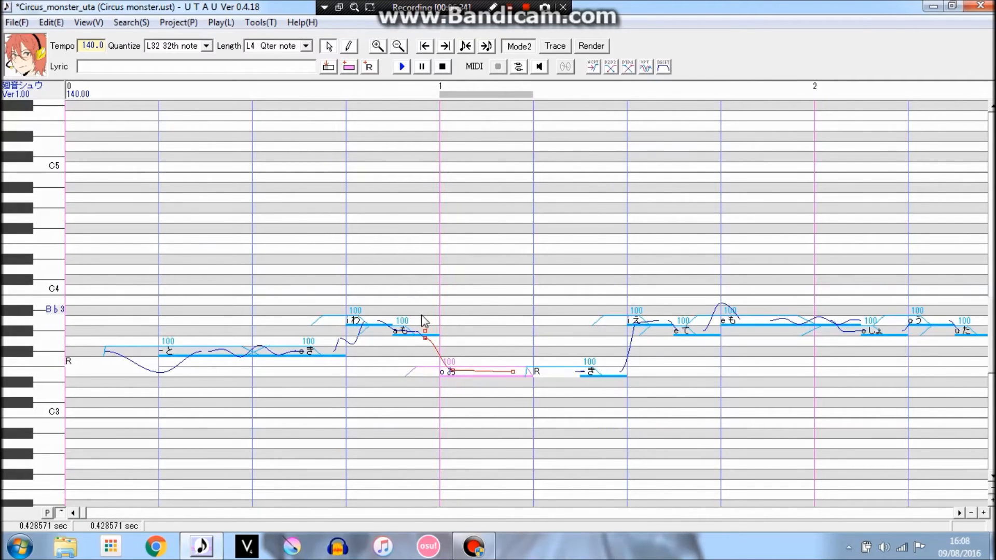
click(397, 331)
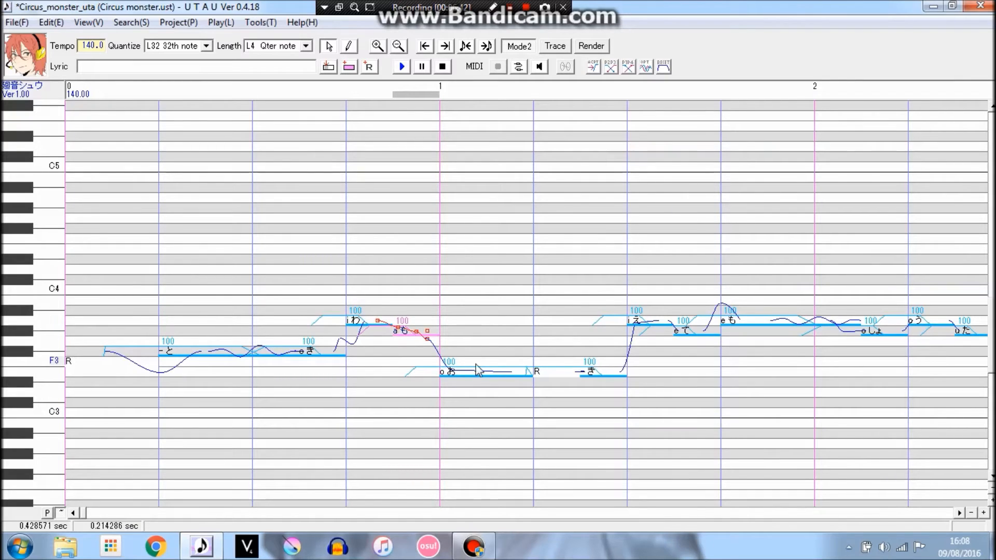
click(461, 372)
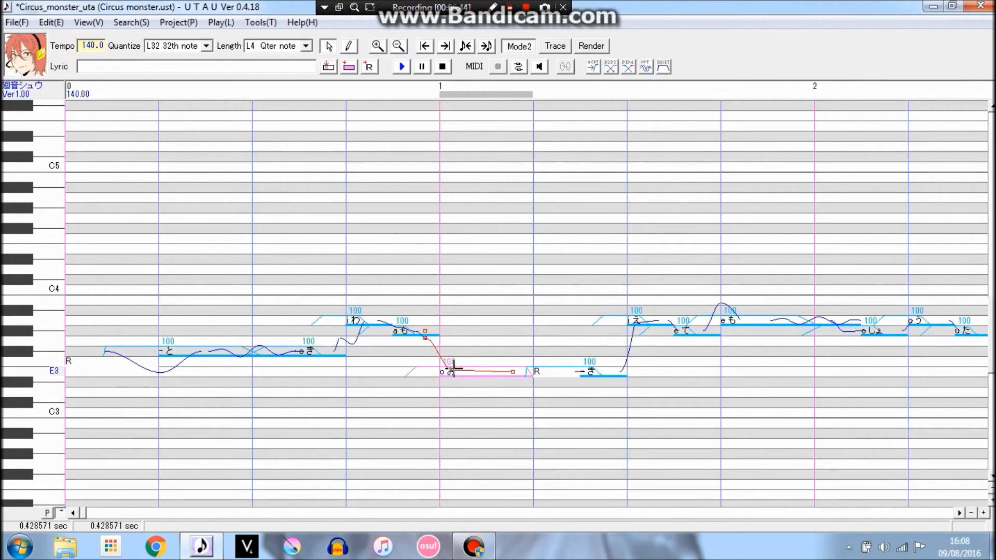
click(400, 331)
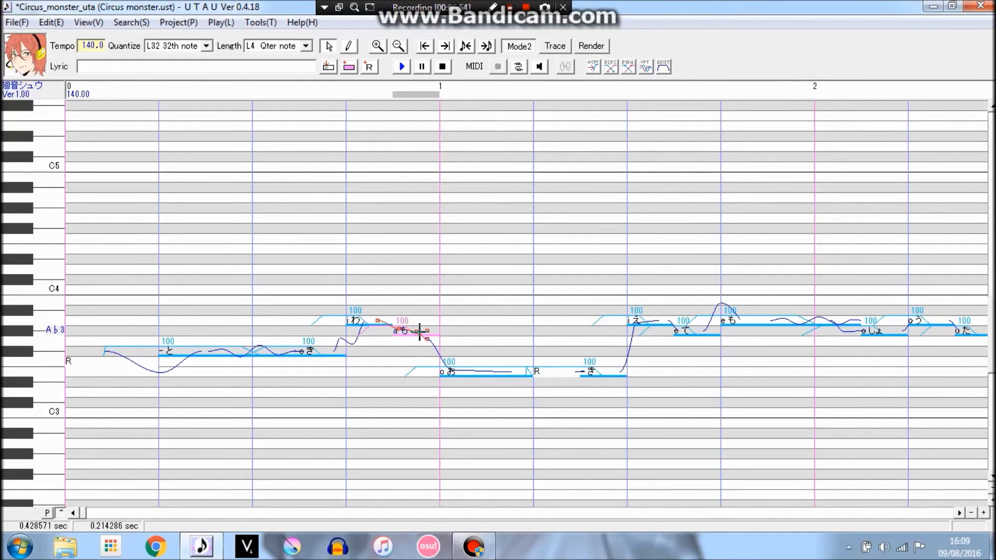
click(449, 369)
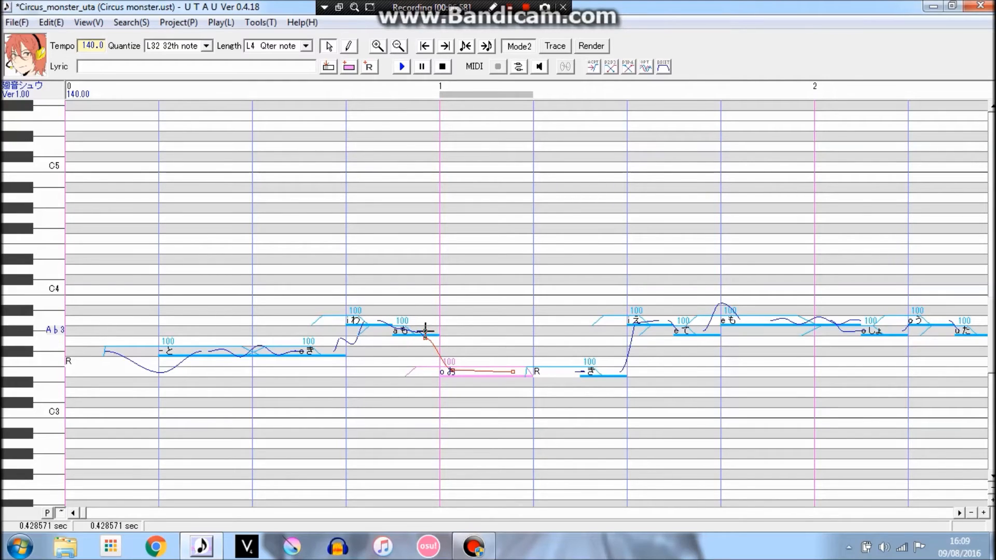
click(404, 335)
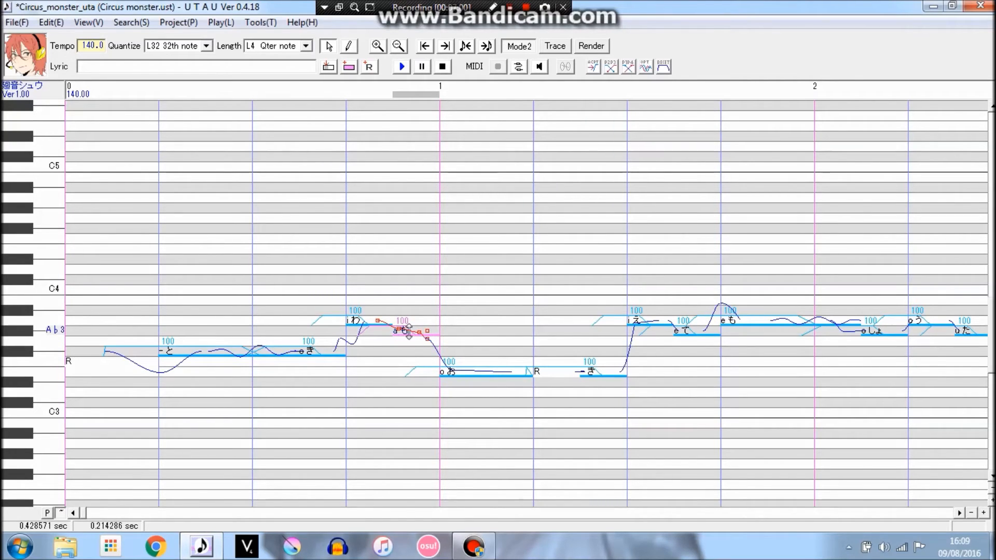
drag(369, 291, 467, 281)
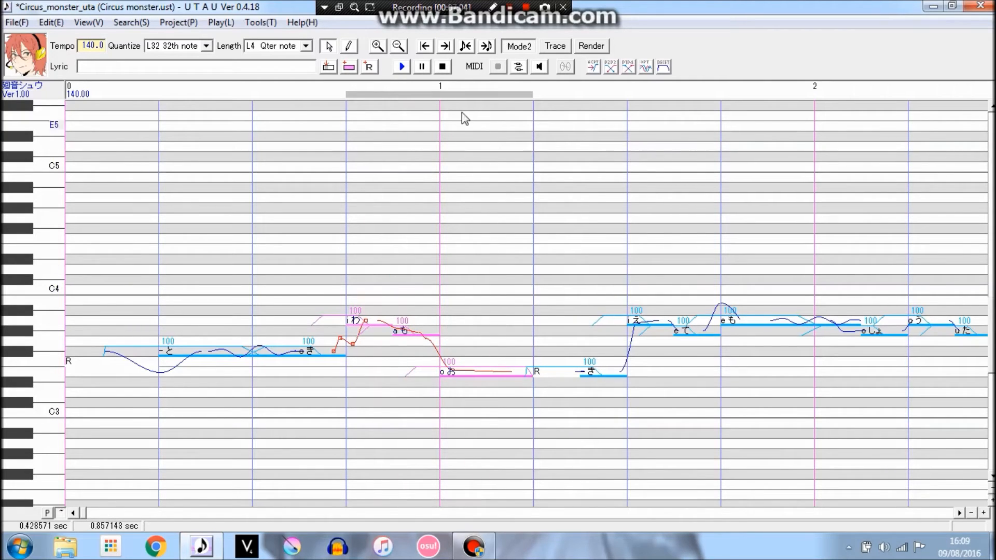
click(401, 67)
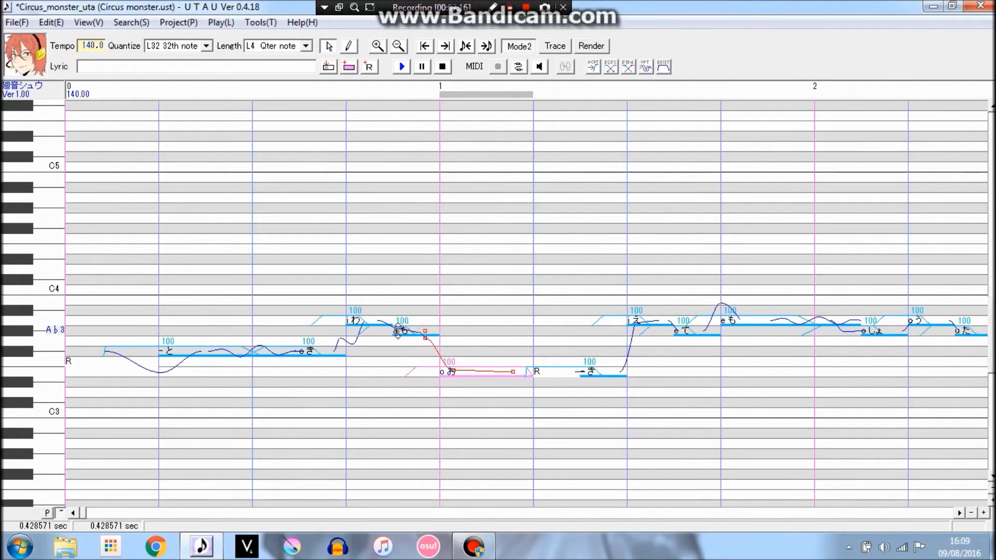
Step: Start the お note's pitch drop slightly later and shift the end of the も note's curve to meet it near G3
click(400, 334)
click(442, 372)
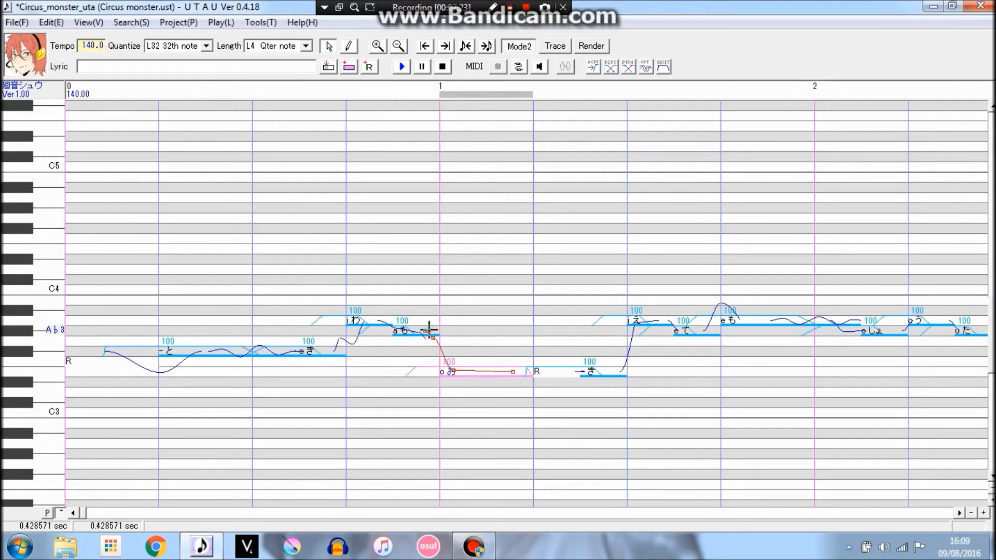
click(429, 333)
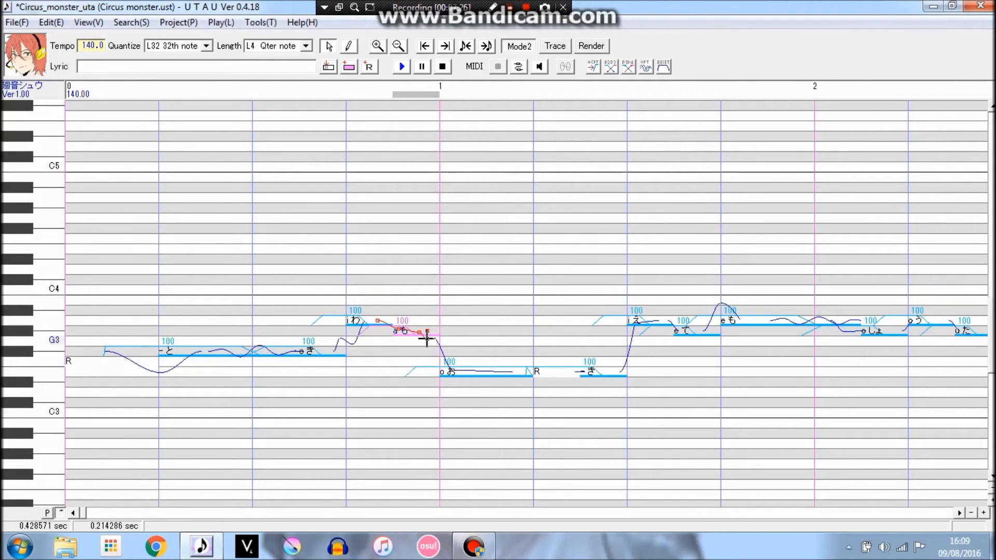
mouse_move(434, 339)
mouse_down()
mouse_move(429, 329)
mouse_move(439, 328)
mouse_move(425, 339)
mouse_up()
drag(427, 337, 432, 338)
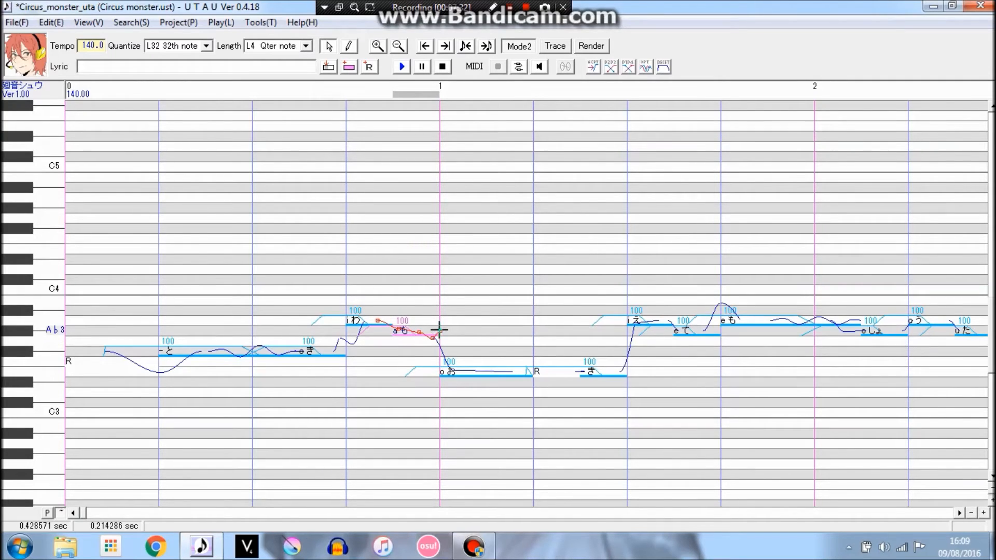
Step: Play the passage from き to お and the longer one from と to え to hear the adjusted も–お transition
drag(429, 349, 381, 95)
click(402, 72)
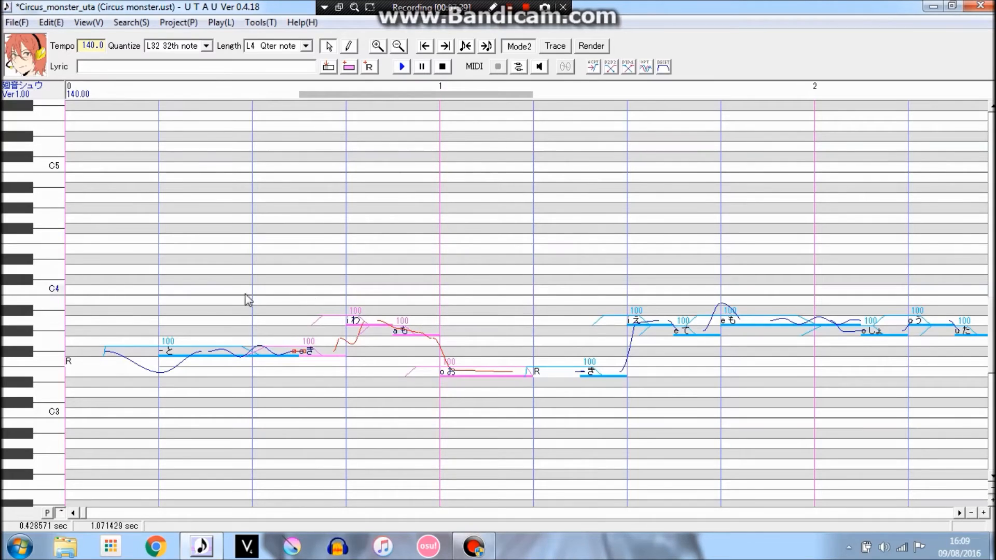
drag(123, 251, 739, 254)
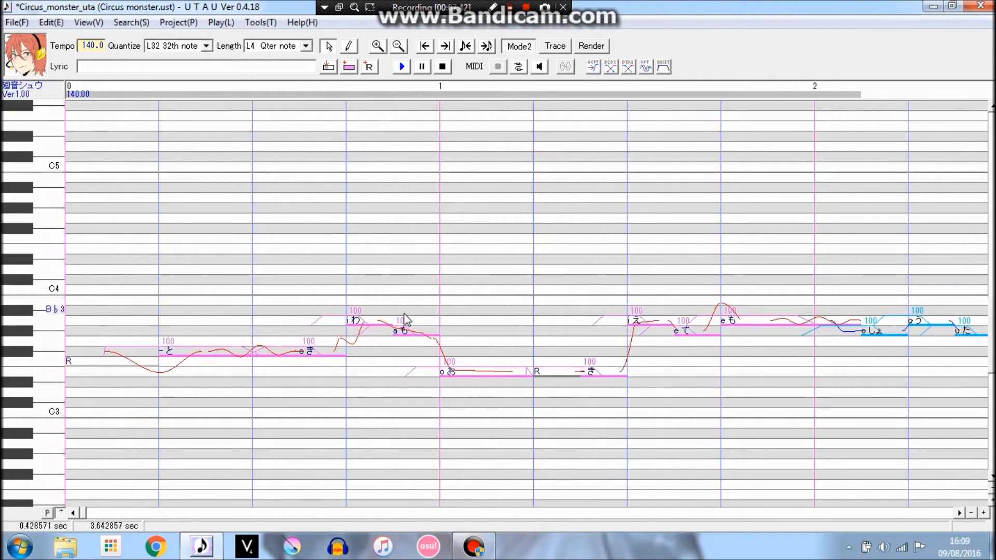
click(405, 333)
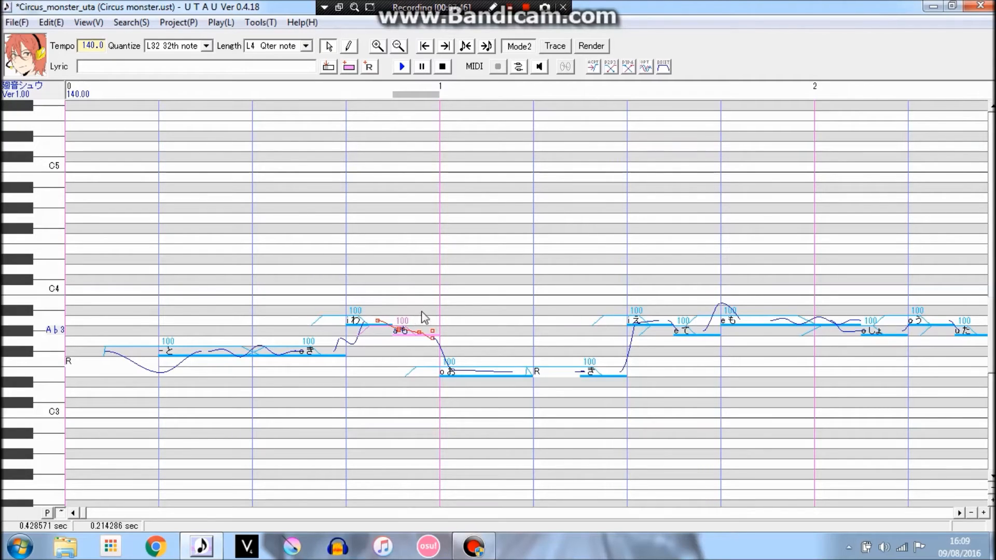
drag(234, 271, 677, 209)
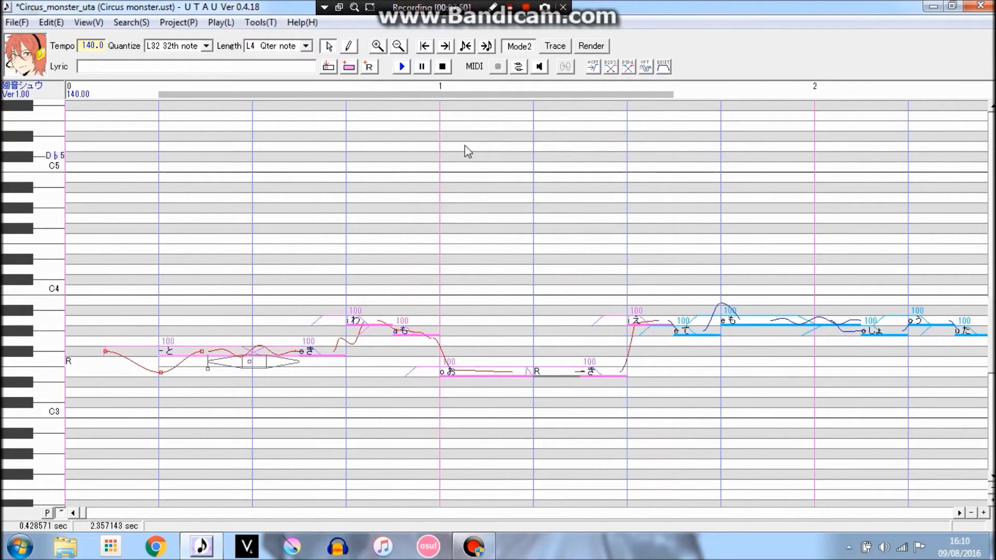
click(401, 67)
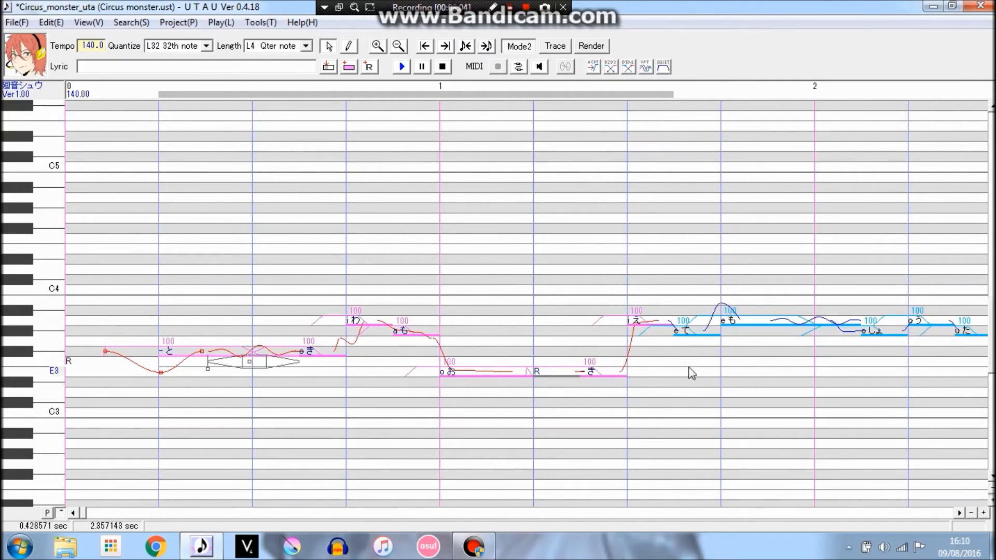
Step: Enable vibrato on the long に note between bars 4 and 5, keeping the default vibrato values
drag(88, 514, 113, 515)
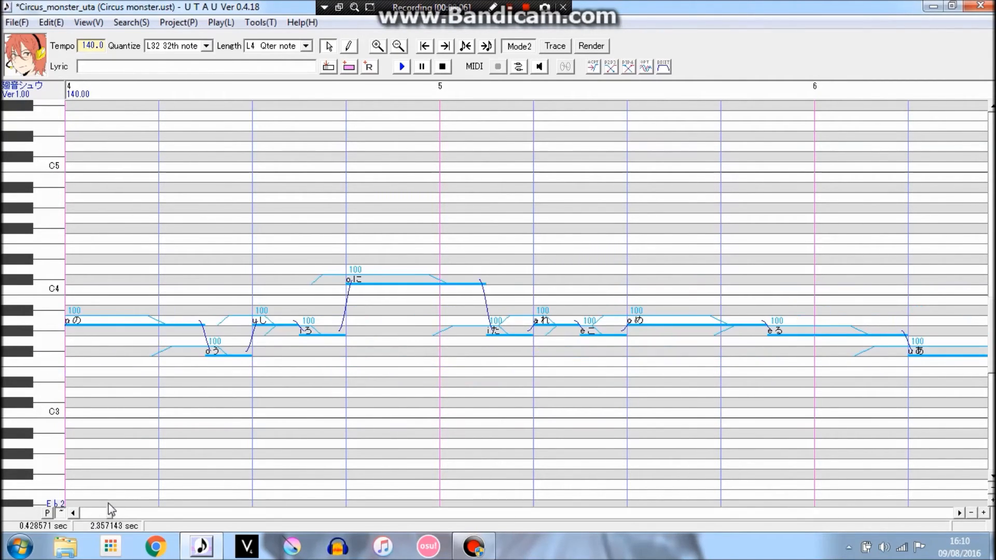
click(393, 278)
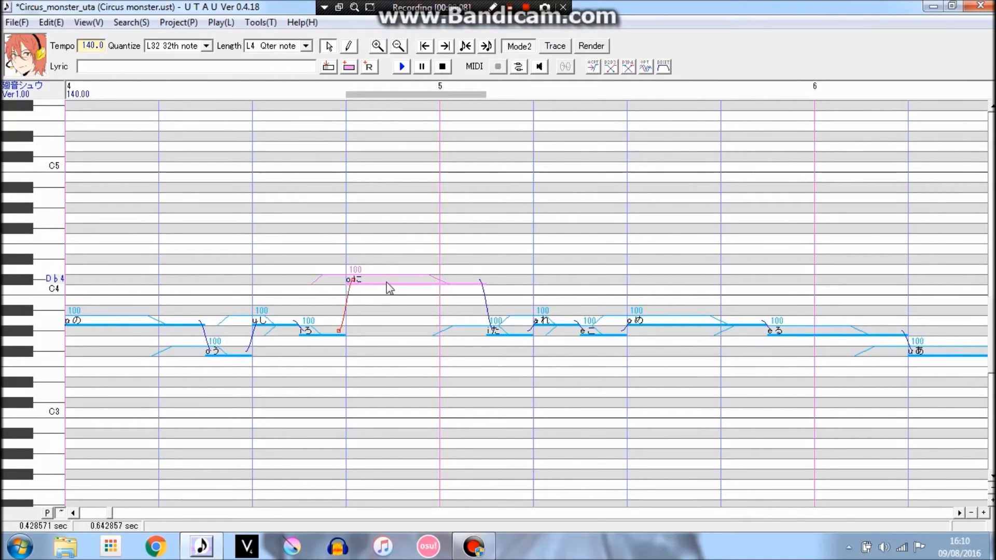
right_click(380, 283)
click(437, 441)
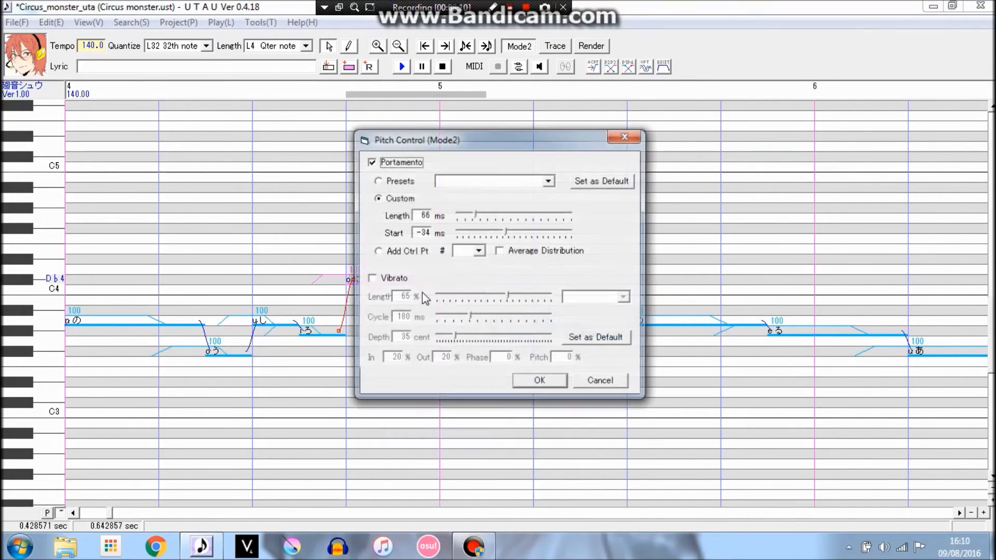
click(389, 280)
click(540, 382)
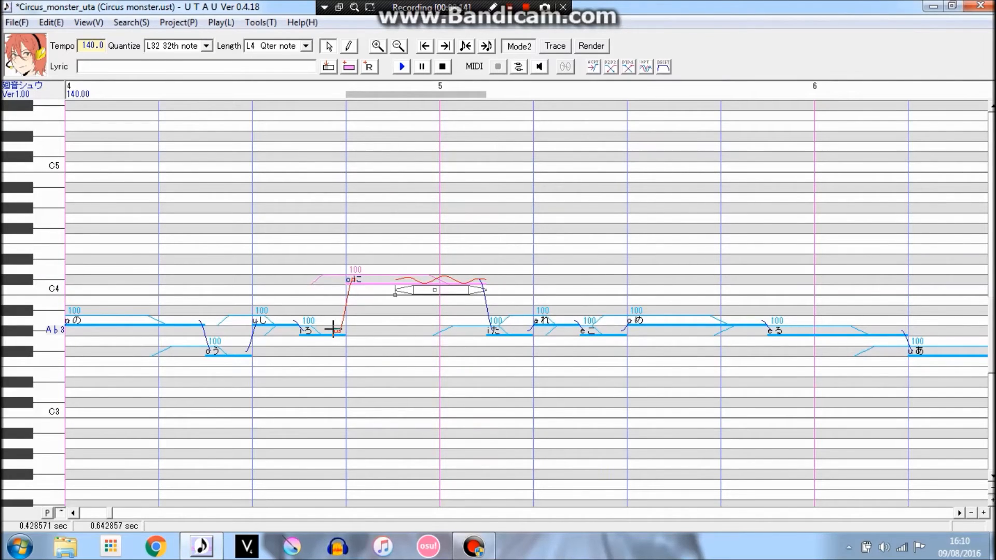
Step: Start the に note's curve earlier, add a control point at A♭3 just after the note's beginning, and shift the curve's end later
drag(338, 331, 327, 331)
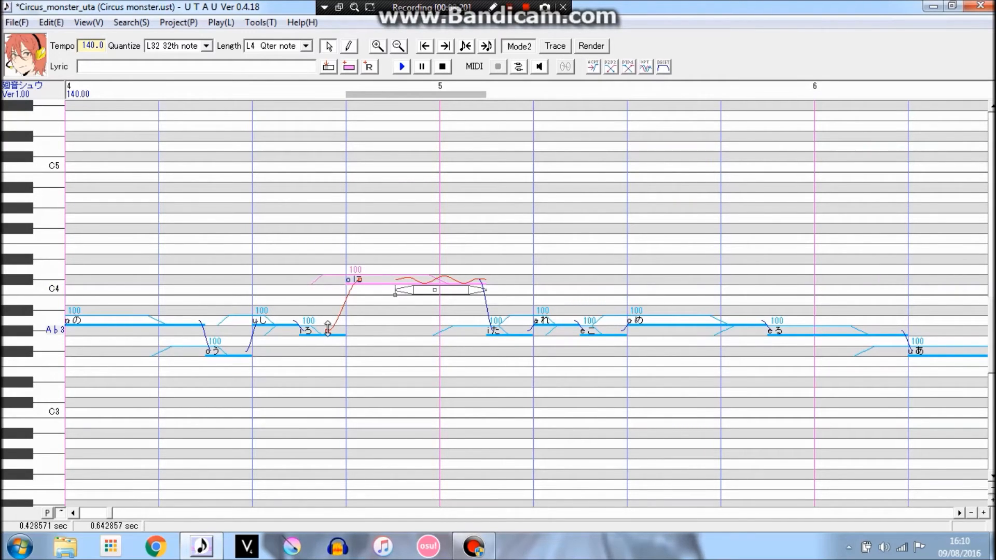
right_click(327, 330)
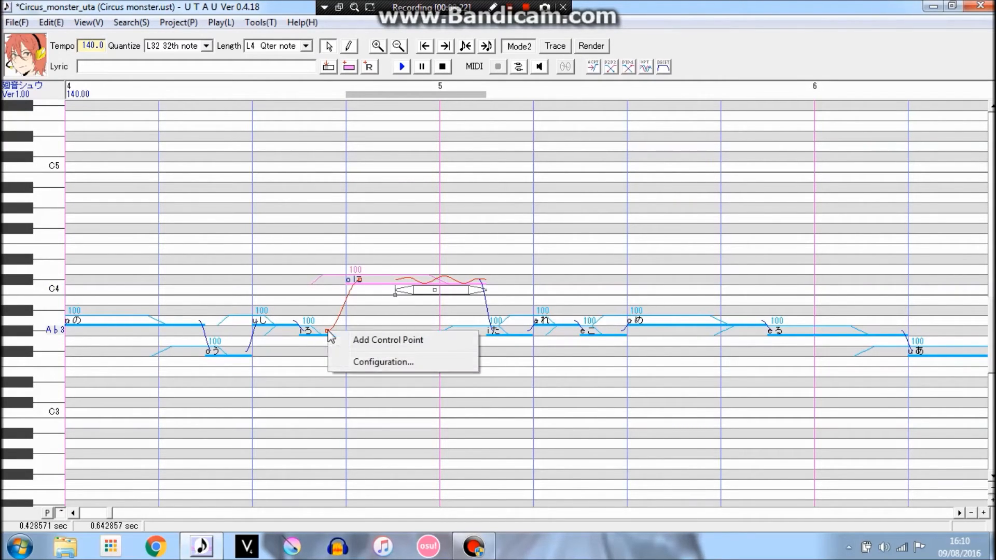
click(368, 345)
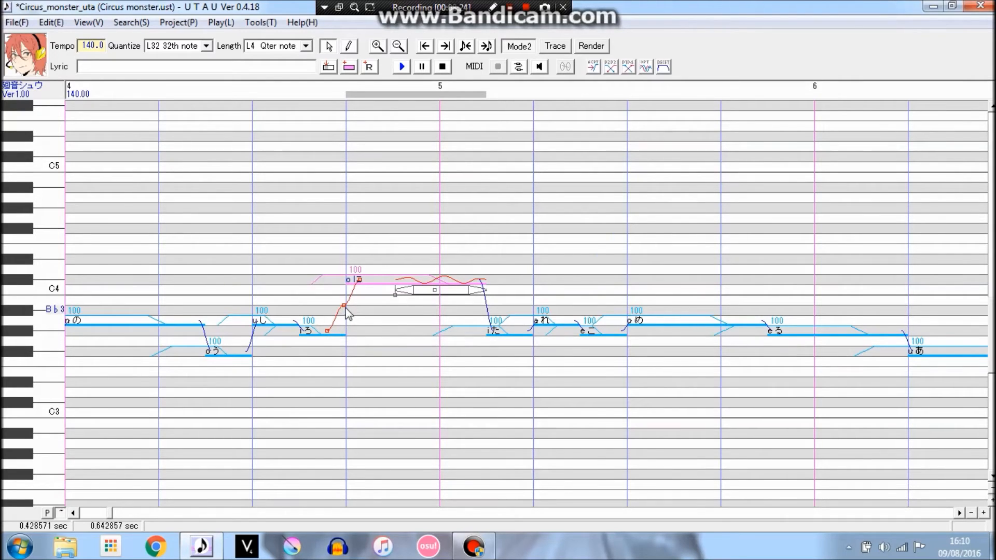
drag(344, 302, 351, 332)
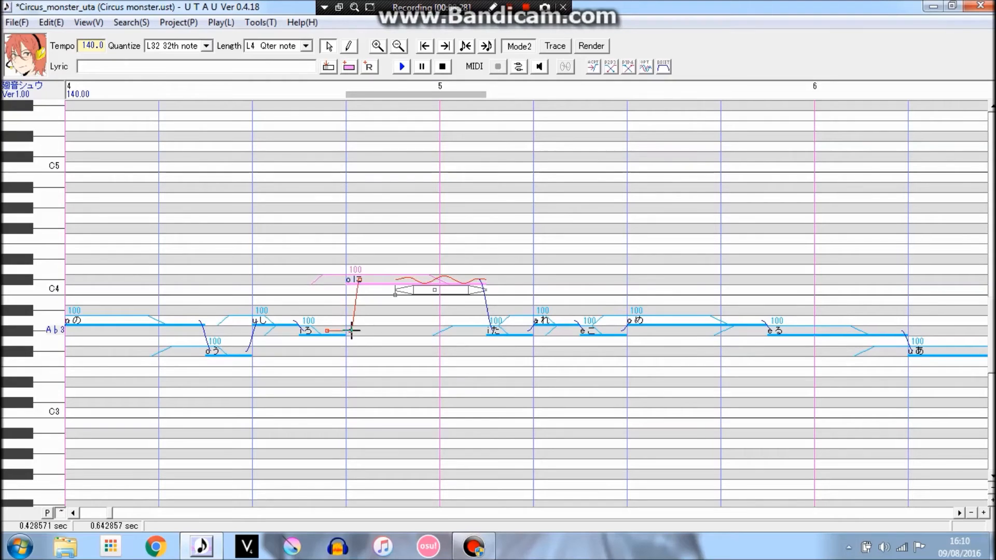
drag(358, 280, 366, 280)
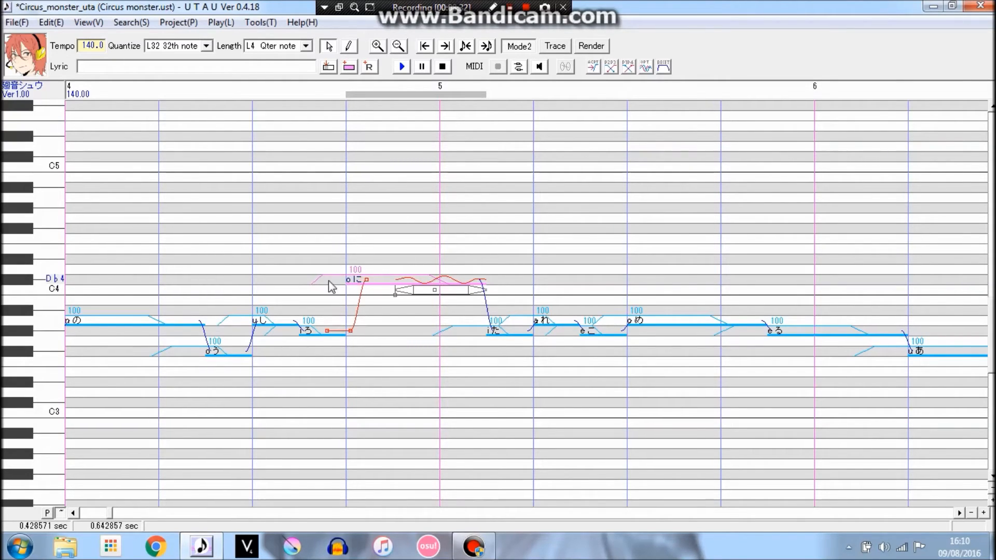
Step: Play the ろ and に notes, then raise the に note's middle control point to a sharp peak near G♭4
key(shift+Left)
click(404, 67)
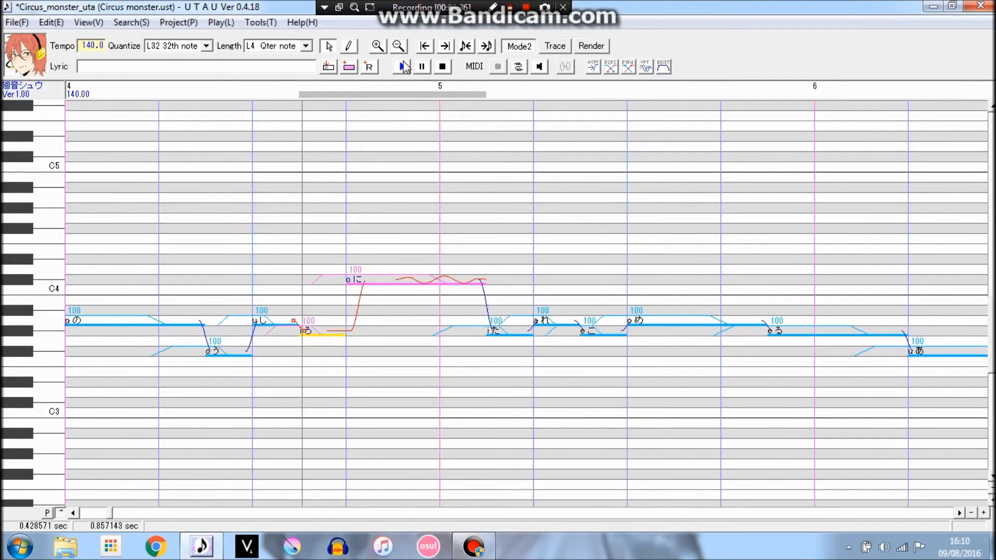
click(363, 283)
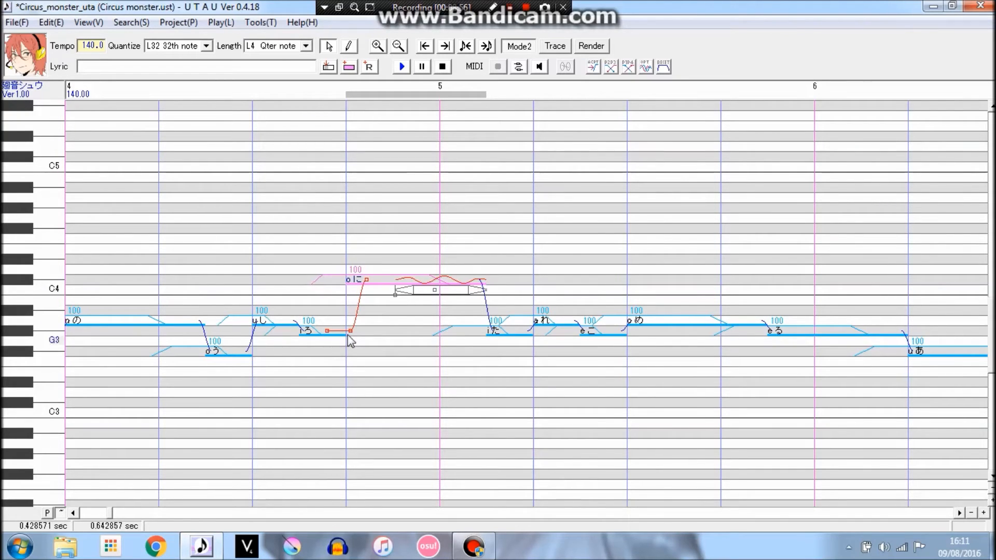
drag(347, 258, 343, 229)
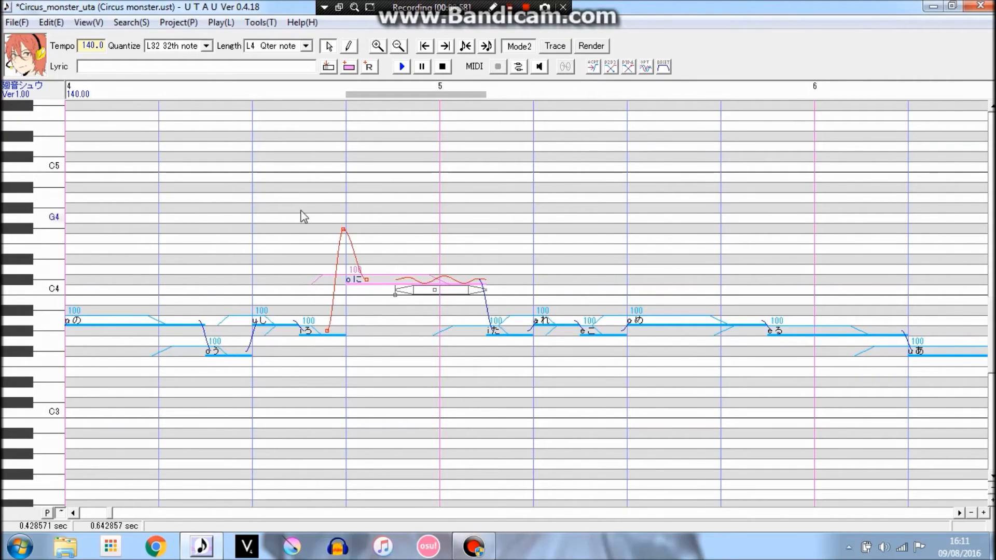
Step: Select everything in the project and transpose it up by 12 semitones
click(45, 23)
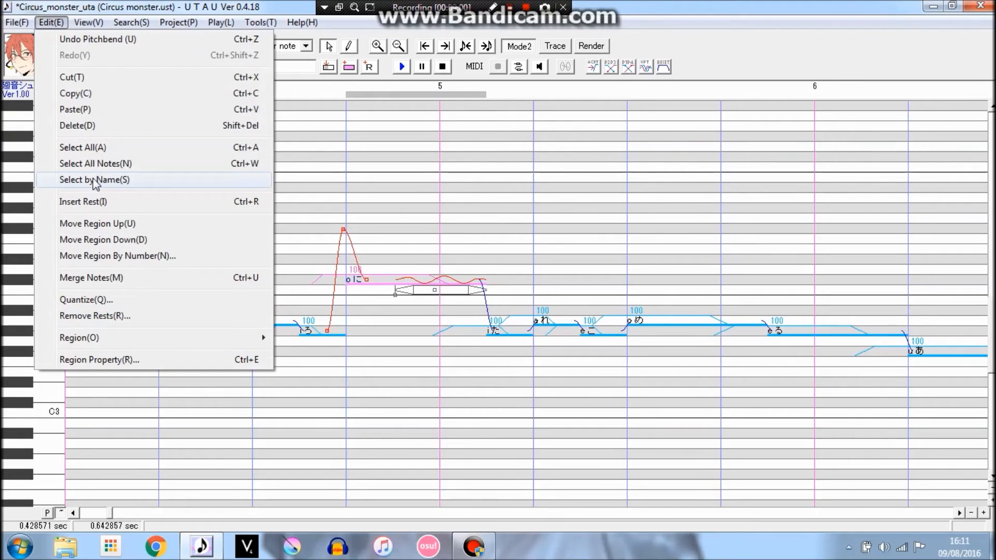
click(100, 147)
click(52, 22)
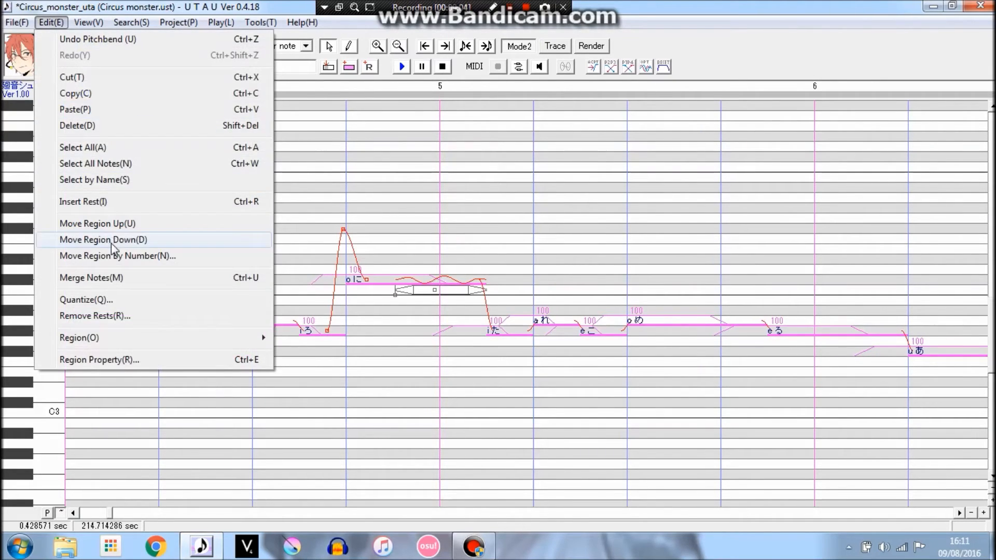
click(124, 254)
key(BackSpace)
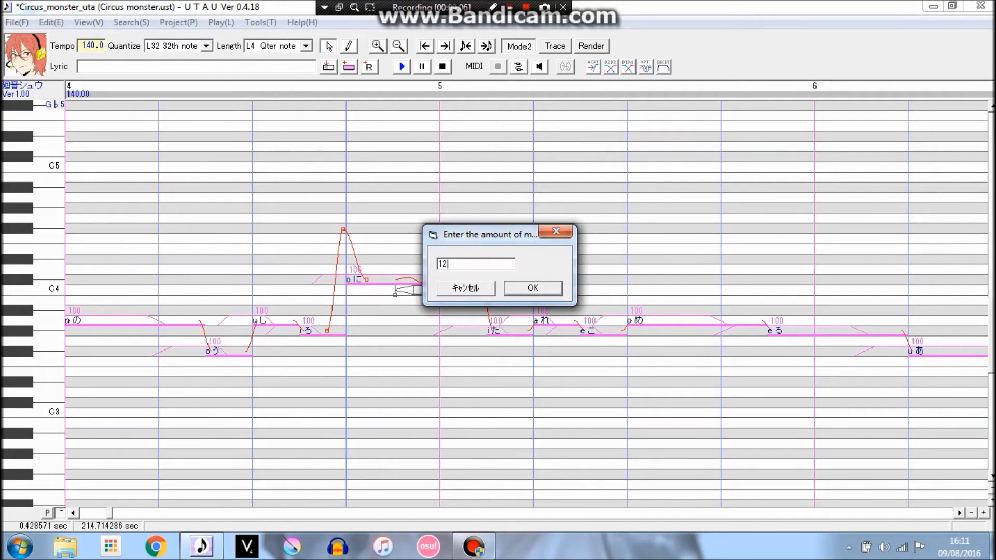
key(Return)
Step: Change the project's voice bank to KaiKai_KAI KIM VCV POWER
click(178, 22)
click(214, 83)
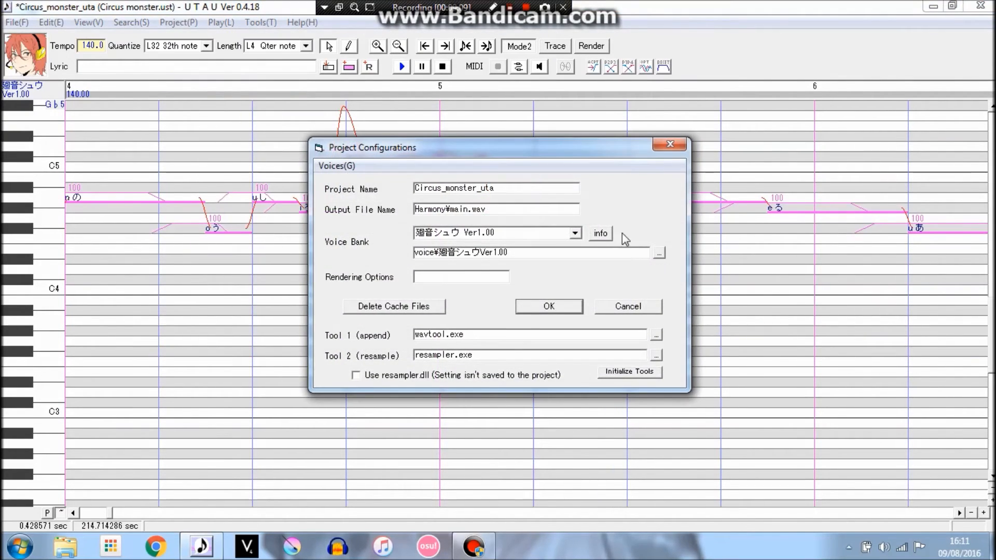
click(575, 233)
scroll(577, 281, up, 2)
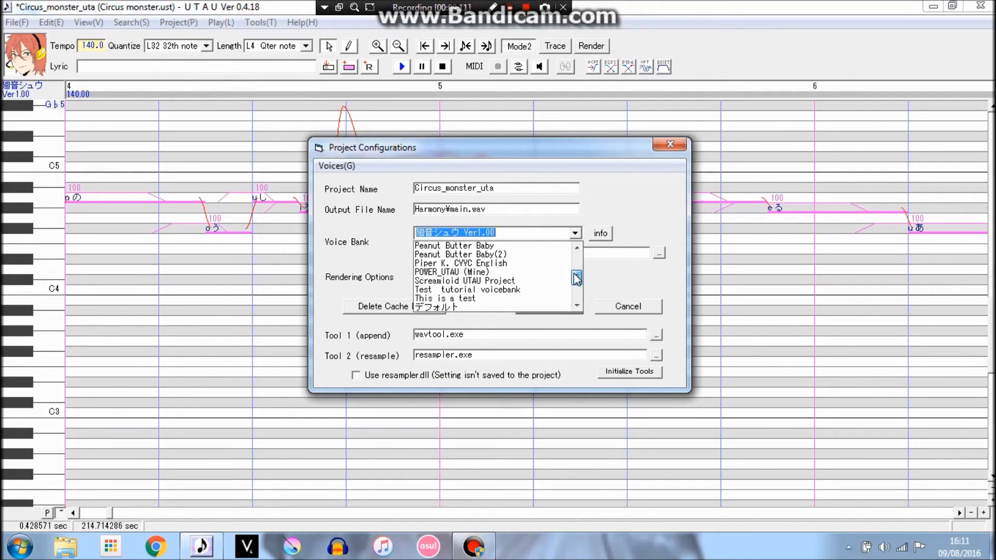
scroll(577, 280, up, 2)
click(539, 267)
click(536, 313)
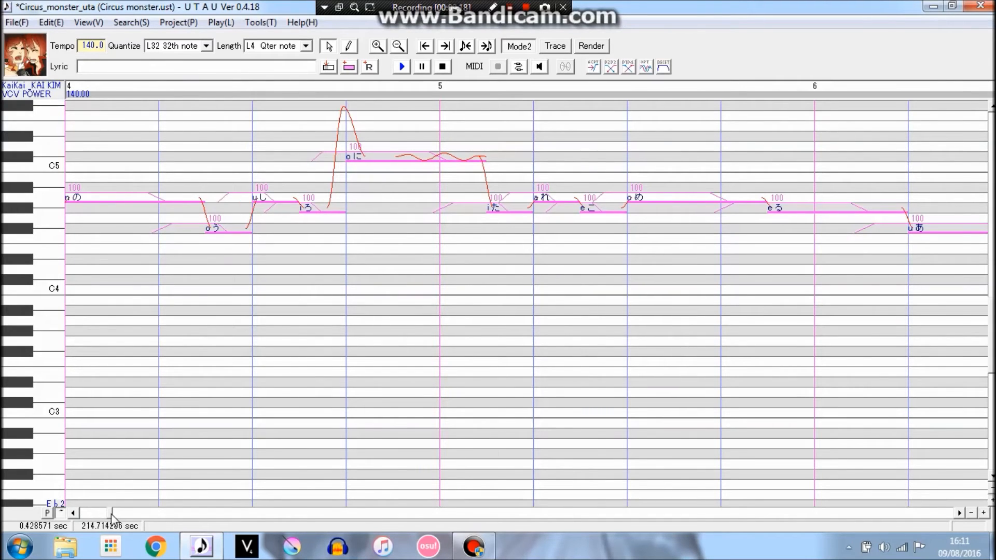
Step: Turn the opening と note's dip into a peak near B♭4 and narrow it by moving both curve ends inward
drag(111, 516, 82, 517)
scroll(829, 345, up, 1)
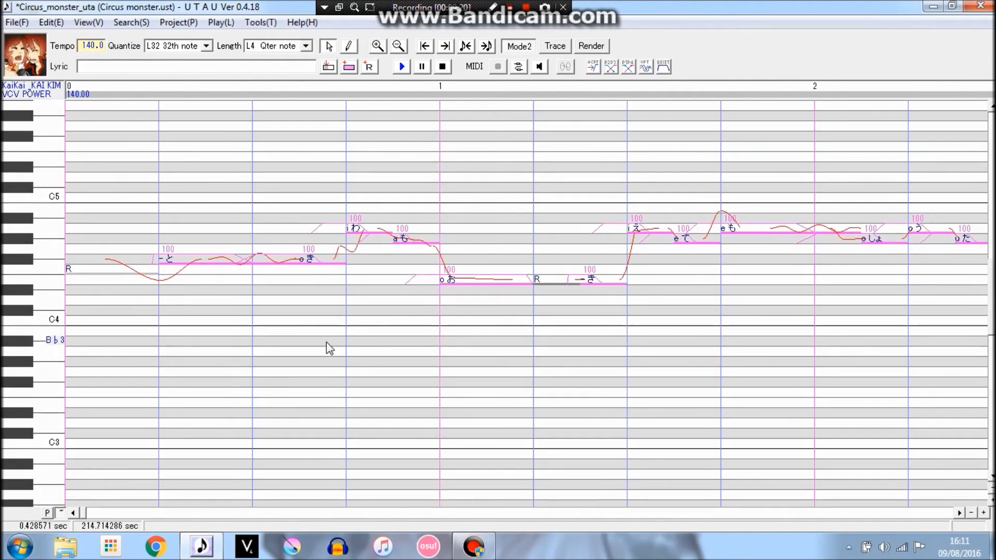
scroll(326, 341, up, 1)
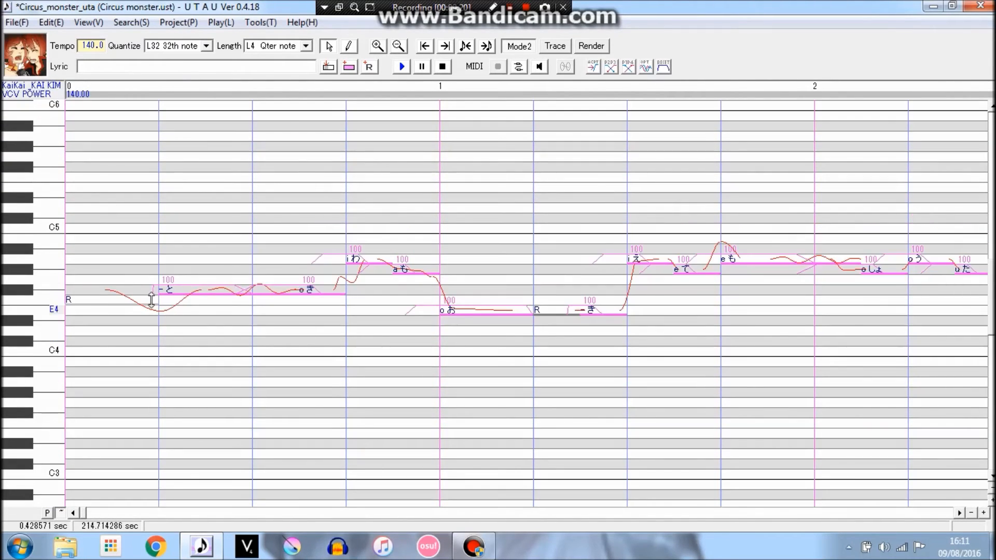
click(189, 286)
click(972, 514)
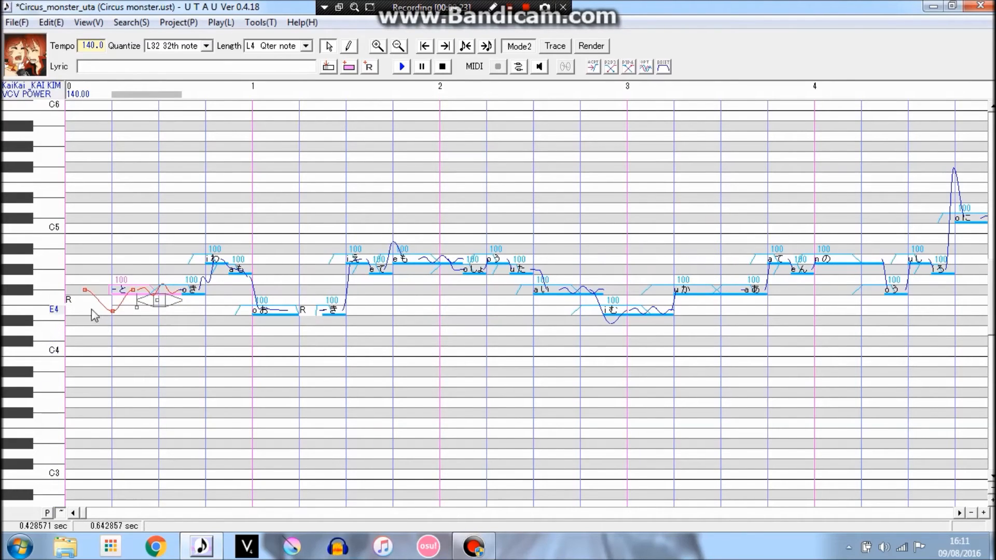
drag(113, 311, 111, 250)
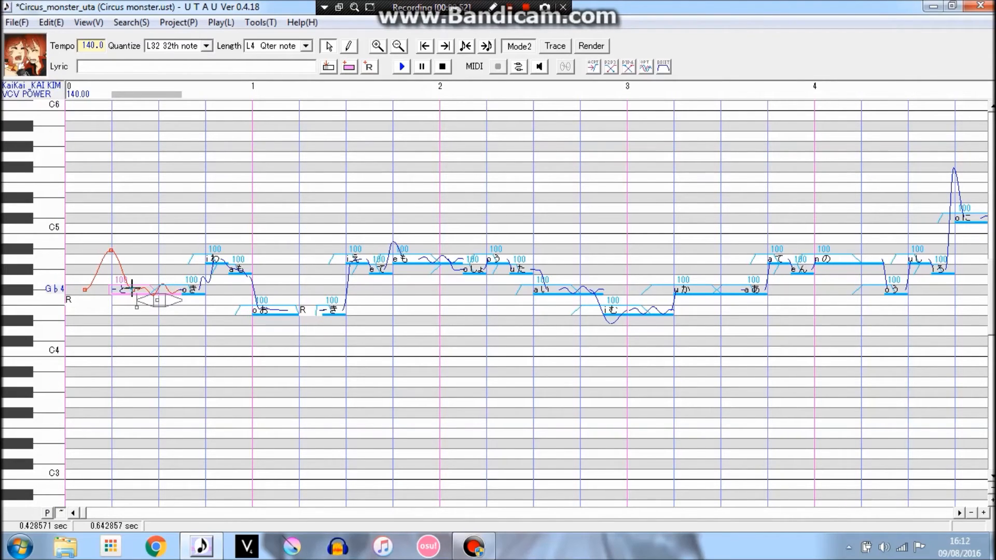
drag(133, 290, 119, 289)
drag(85, 289, 100, 290)
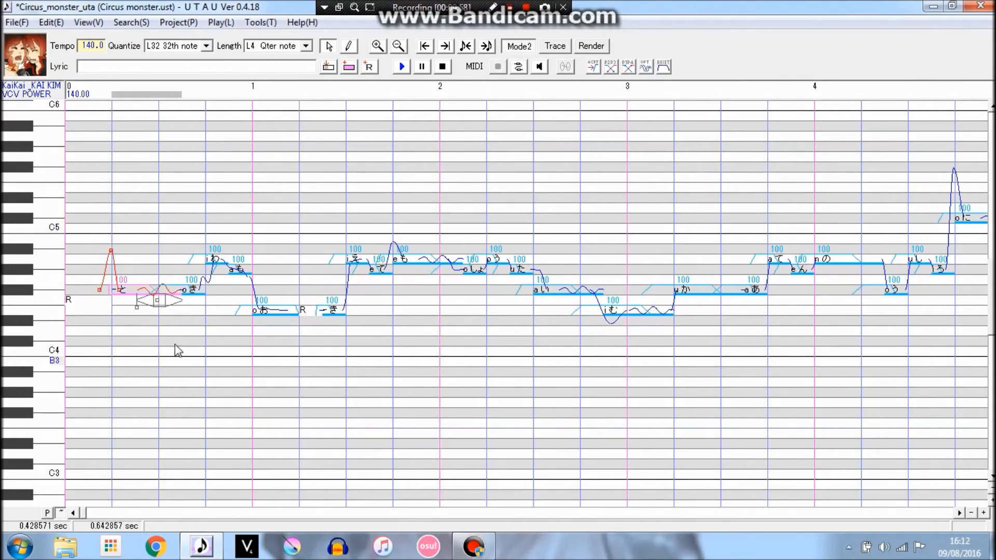
Step: Play the opening notes from the first rest through わ to hear the new と attack
shift+click(78, 300)
key(space)
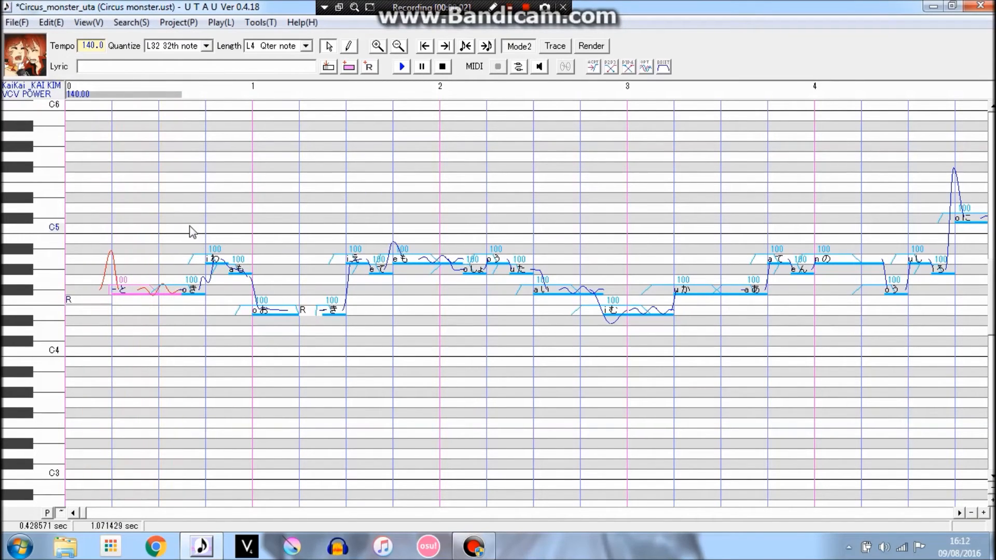
drag(91, 228, 222, 239)
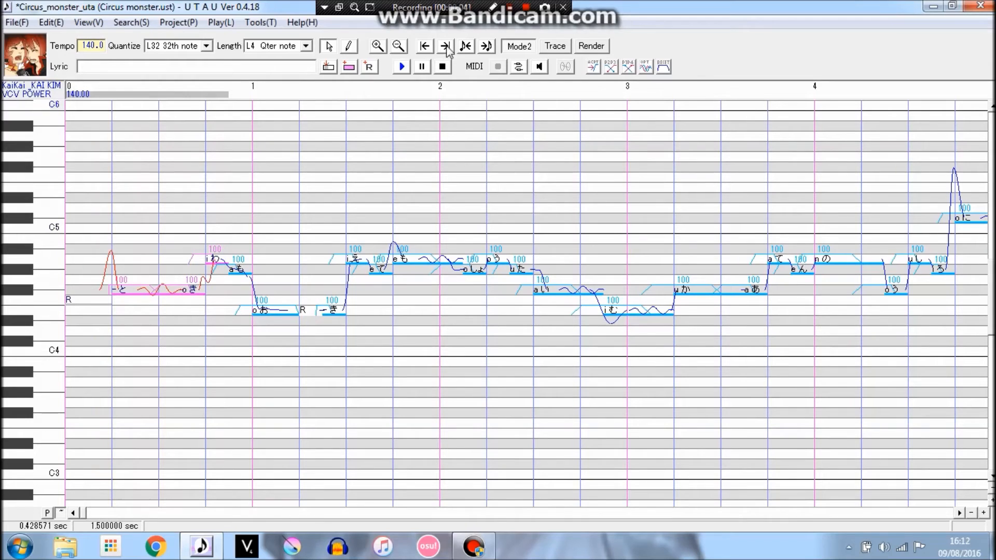
click(403, 67)
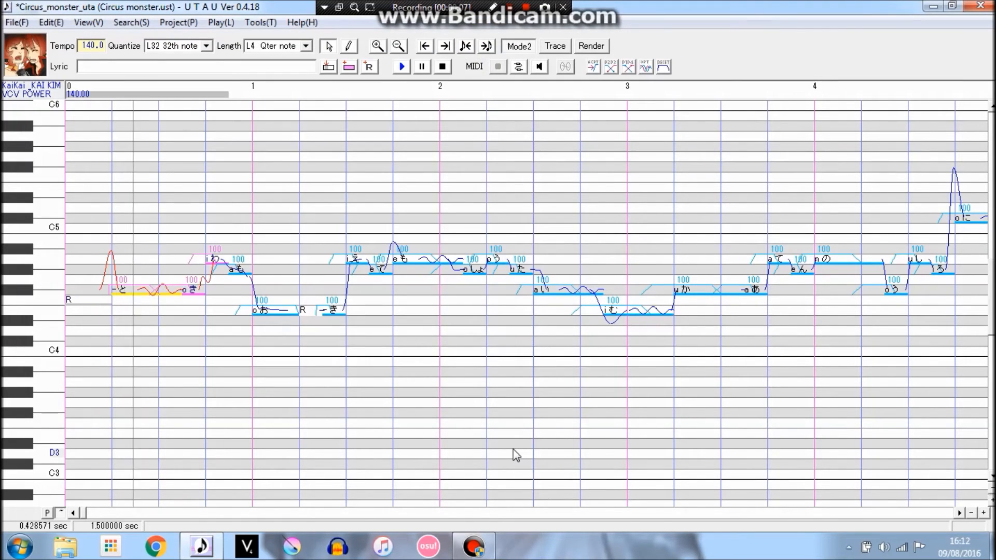
Step: Move the と note's pitch peak and curve end slightly later to widen the attack
click(143, 289)
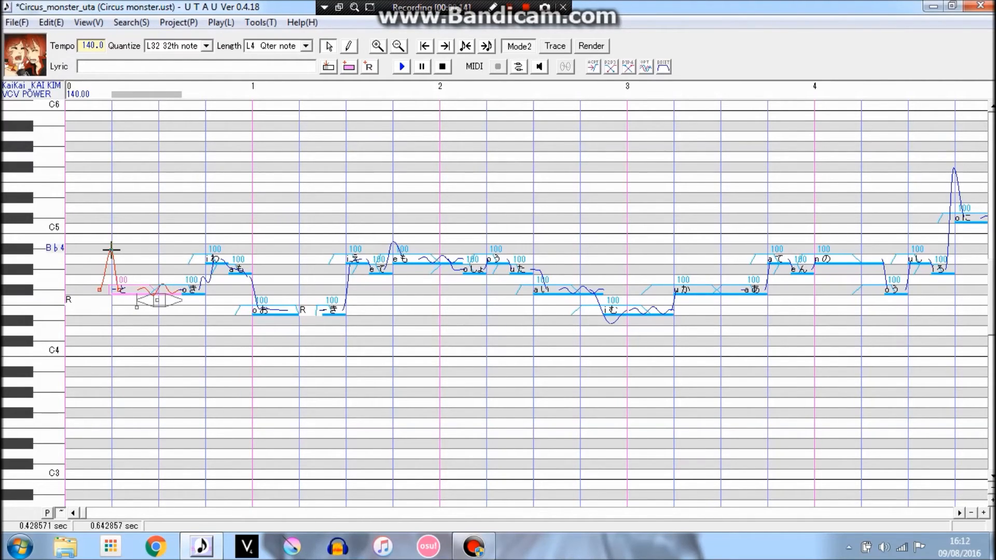
drag(117, 250, 118, 253)
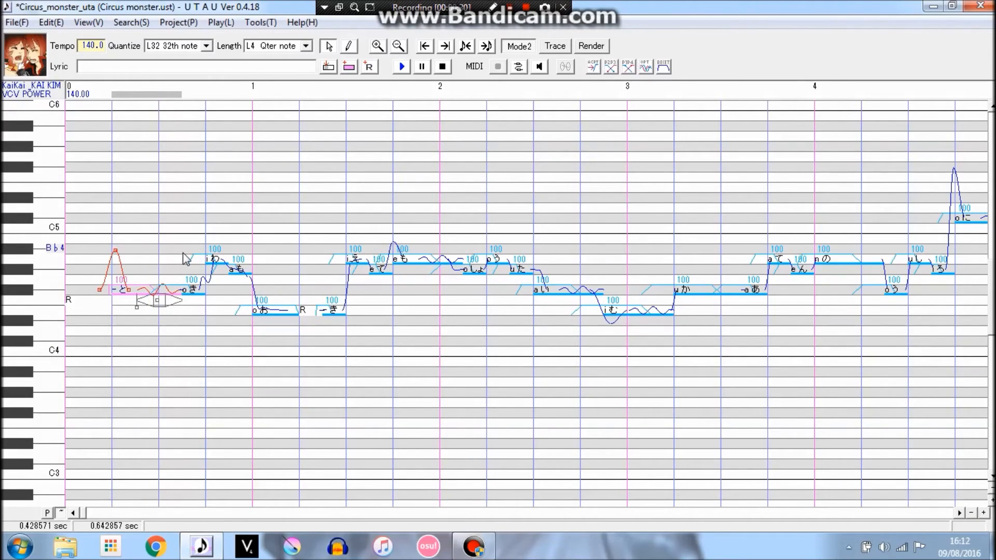
scroll(185, 259, up, 1)
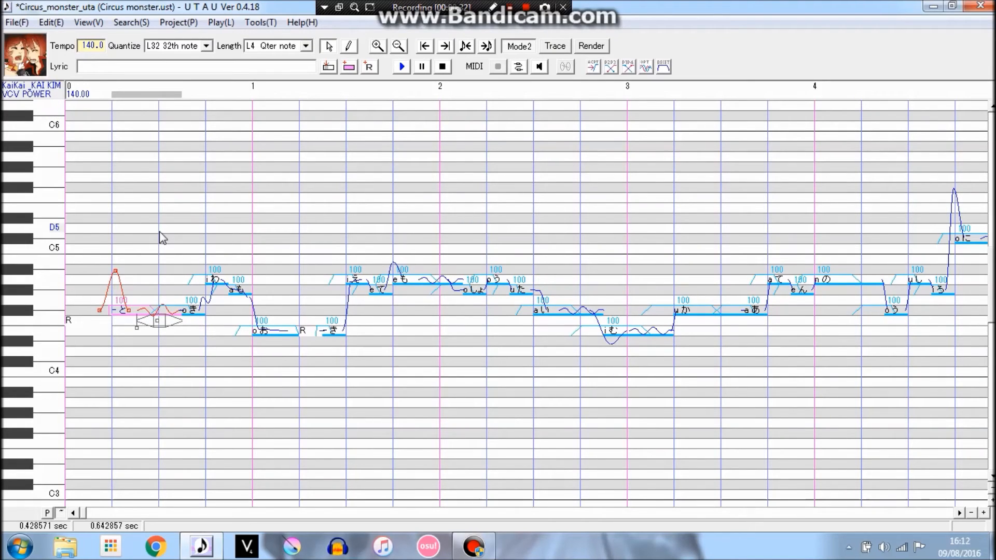
drag(86, 280, 311, 274)
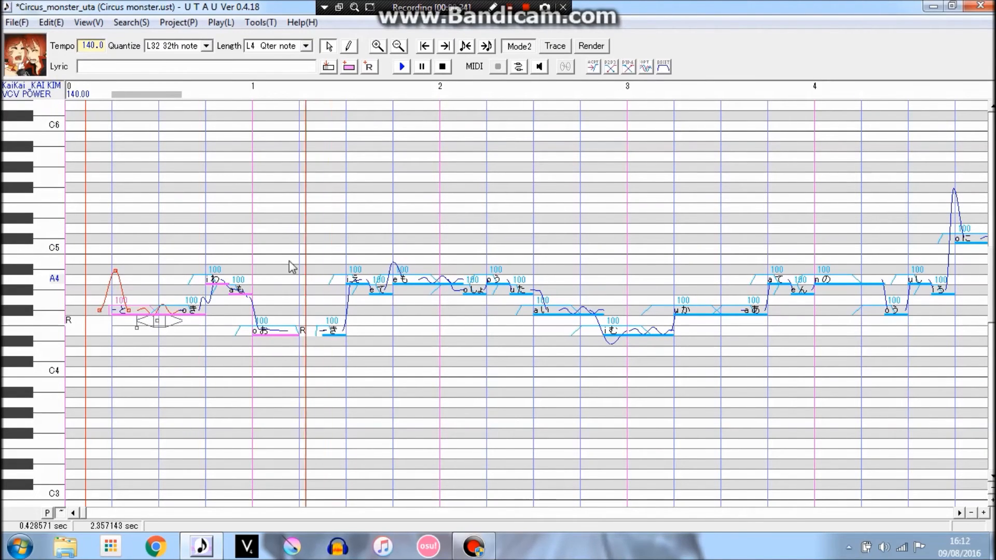
click(136, 311)
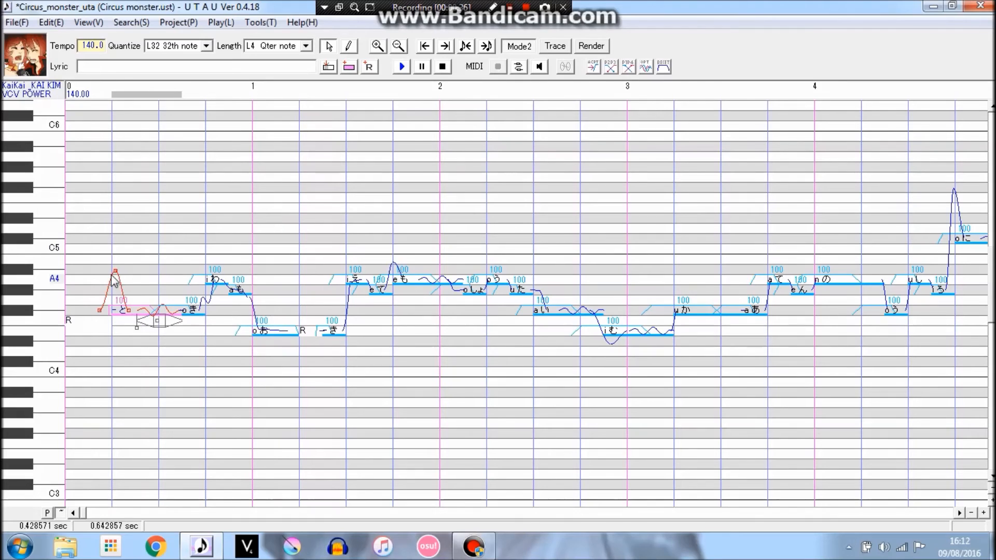
drag(120, 270, 117, 270)
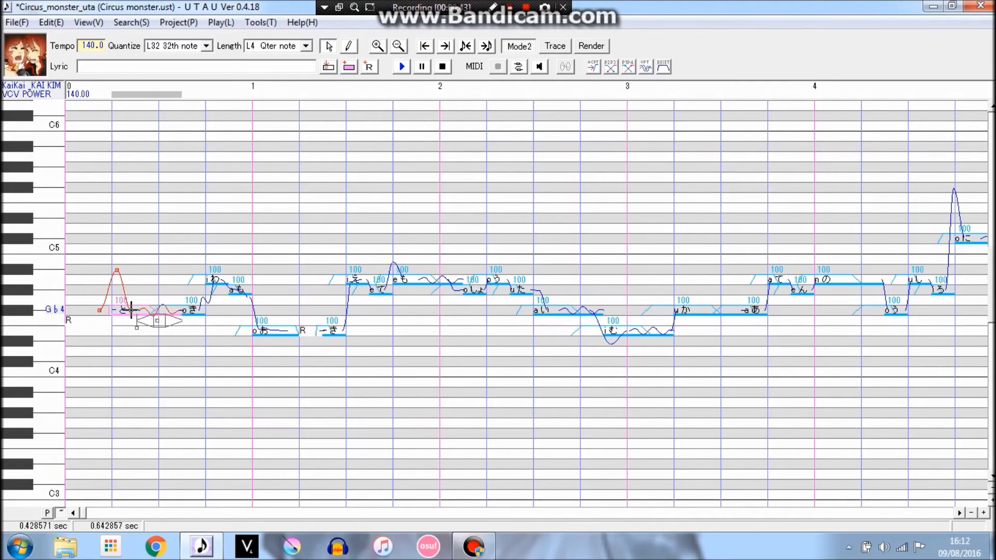
Step: Play the opening passage from the first rest through お to hear the adjusted と peak
drag(69, 274, 293, 267)
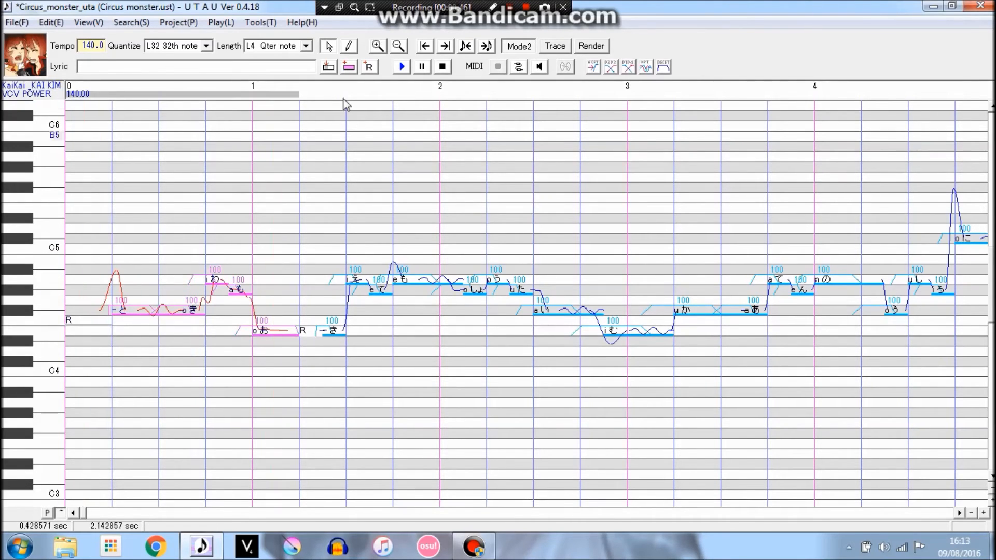
click(401, 66)
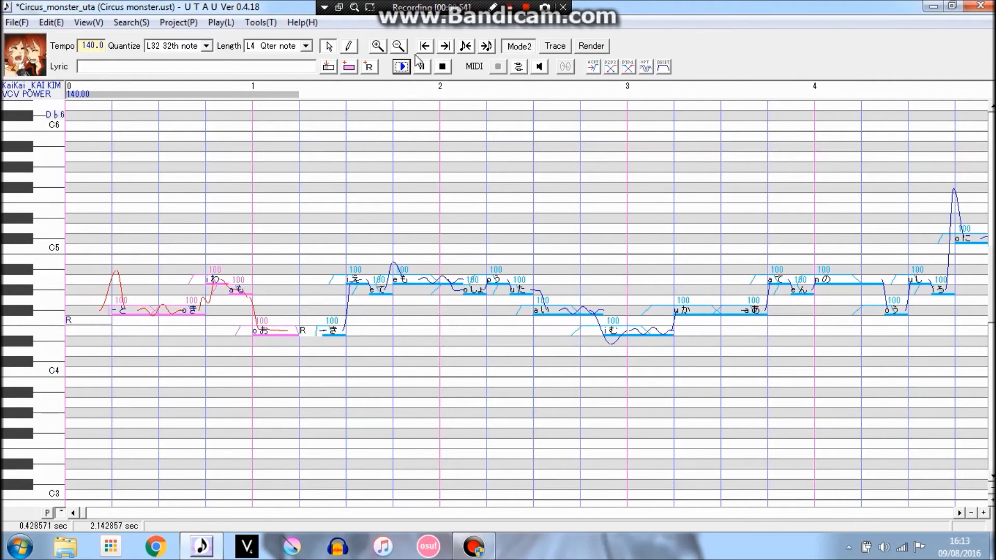
click(402, 67)
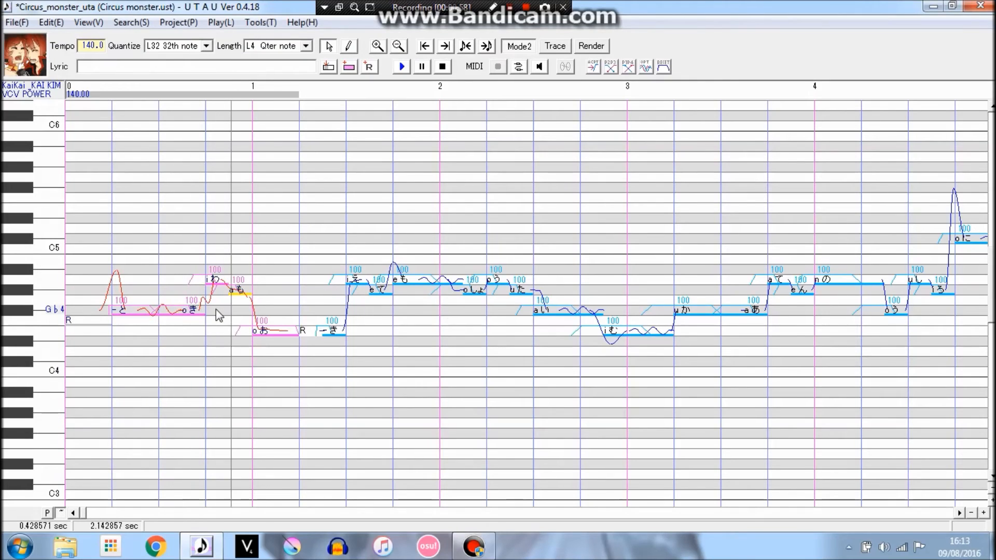
Step: Raise the end of も's pitch curve and the start of お's to a matching peak just above B♭4
click(236, 295)
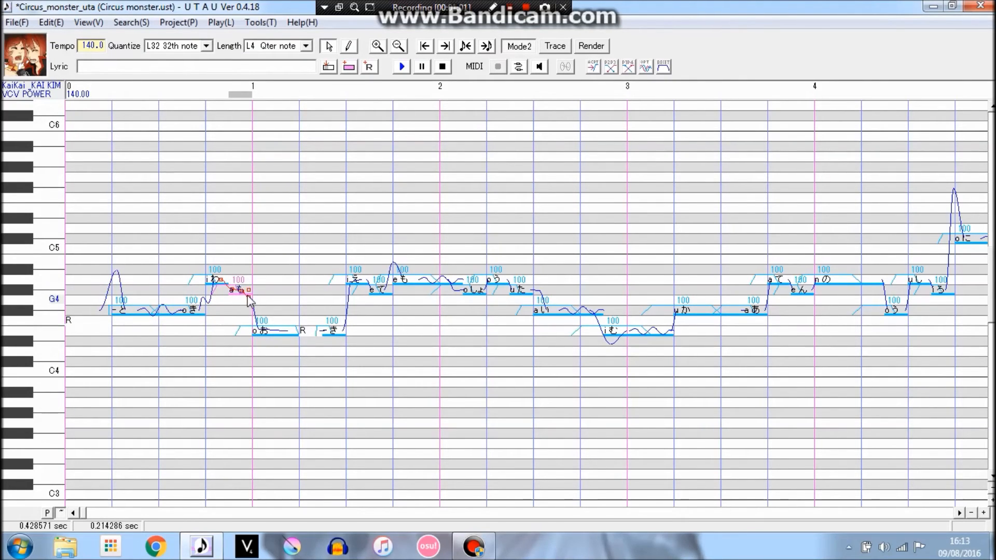
click(984, 513)
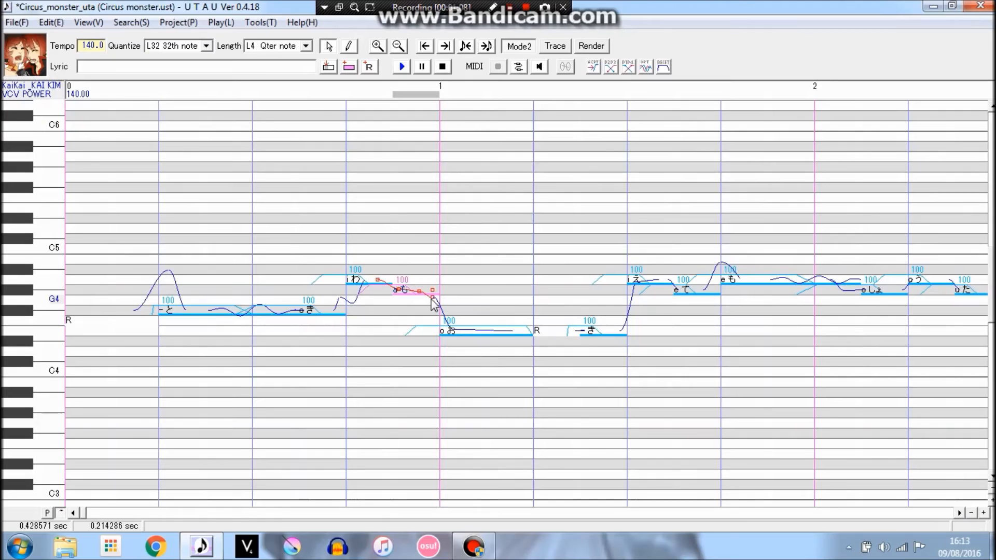
drag(436, 261, 430, 264)
click(435, 306)
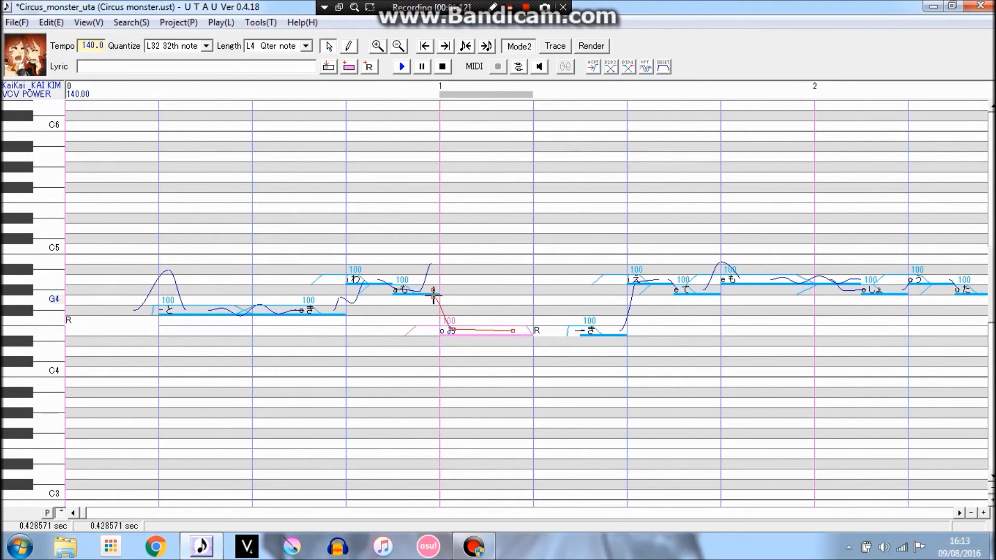
drag(433, 296, 431, 263)
Step: Play the opening notes from と through the rest after お to hear the peak between も and お
drag(442, 210, 413, 218)
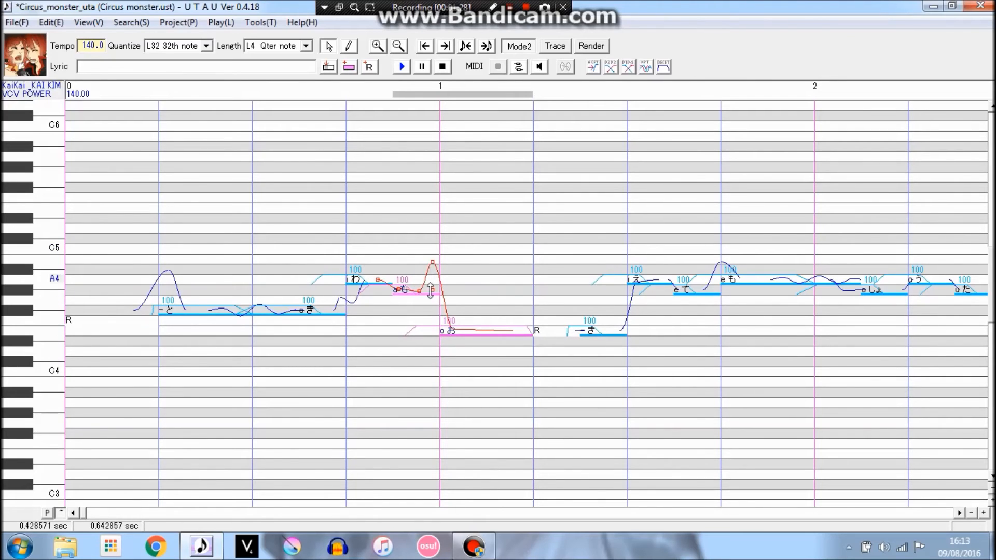
drag(196, 253, 563, 286)
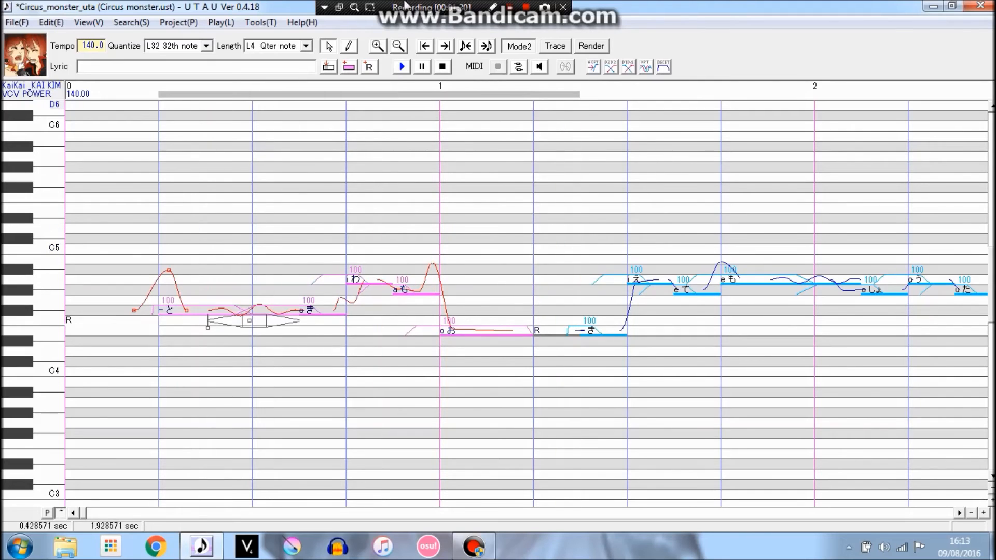
click(402, 67)
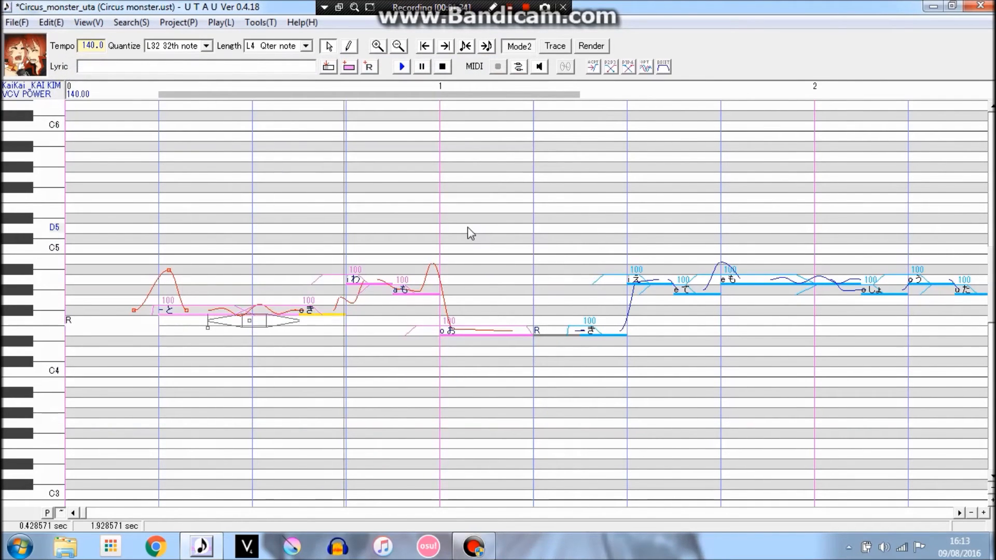
Step: Try to lower お's pitch peak and rebuild its onset by removing two control points and adding one near the note's own pitch
click(485, 331)
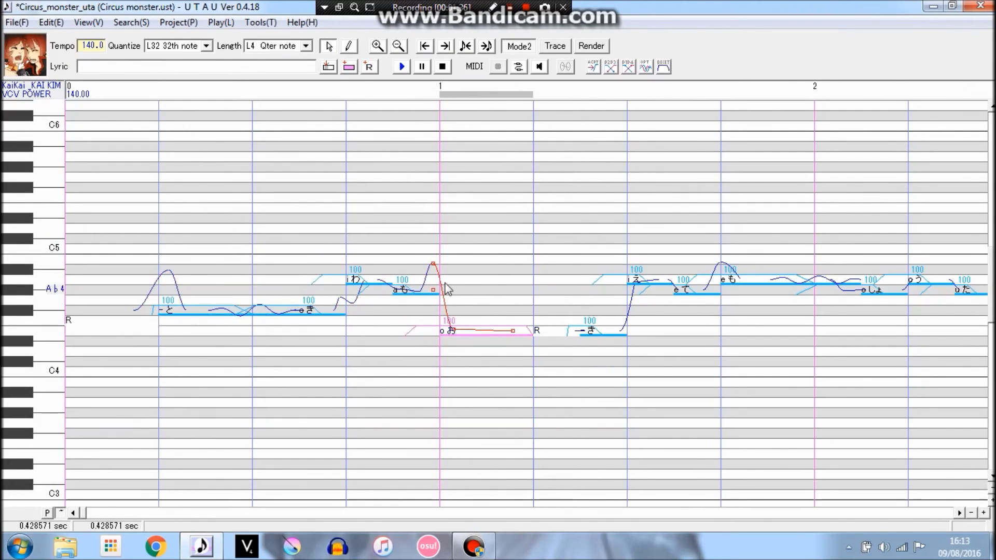
drag(433, 263, 432, 272)
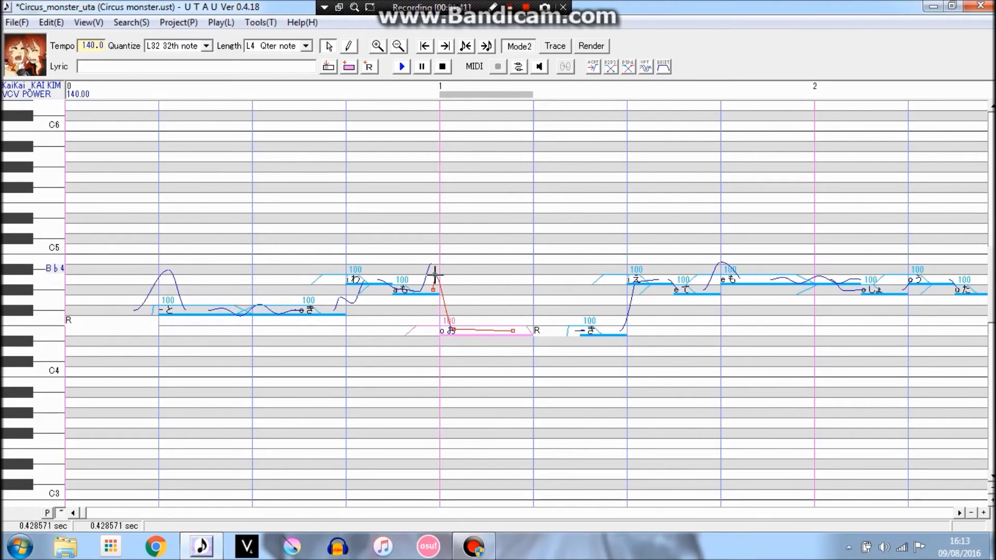
right_click(433, 289)
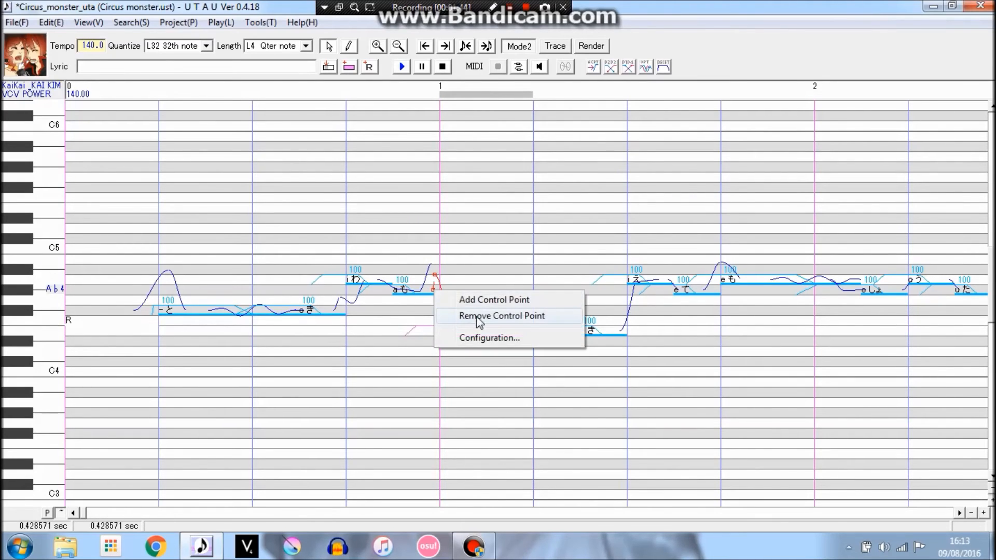
click(473, 316)
right_click(436, 289)
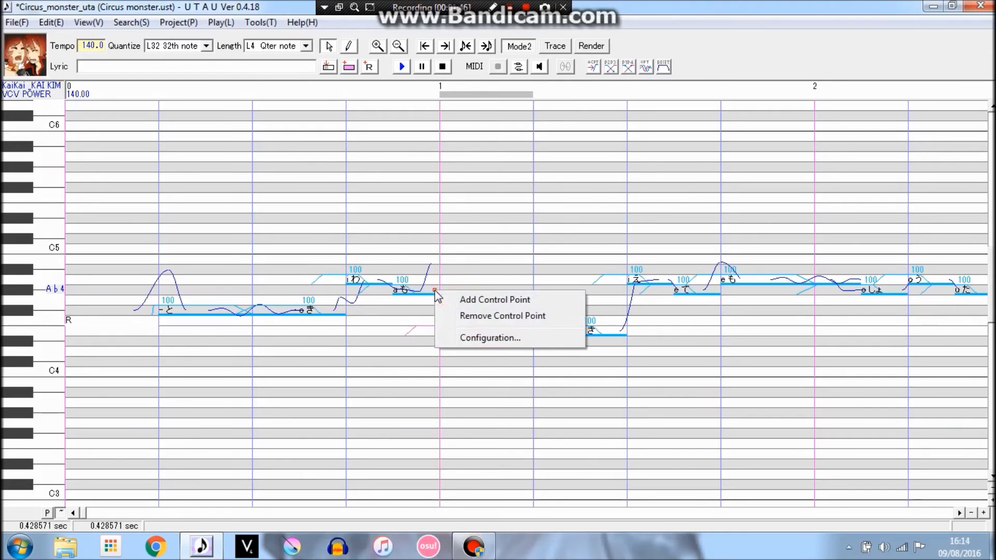
click(488, 318)
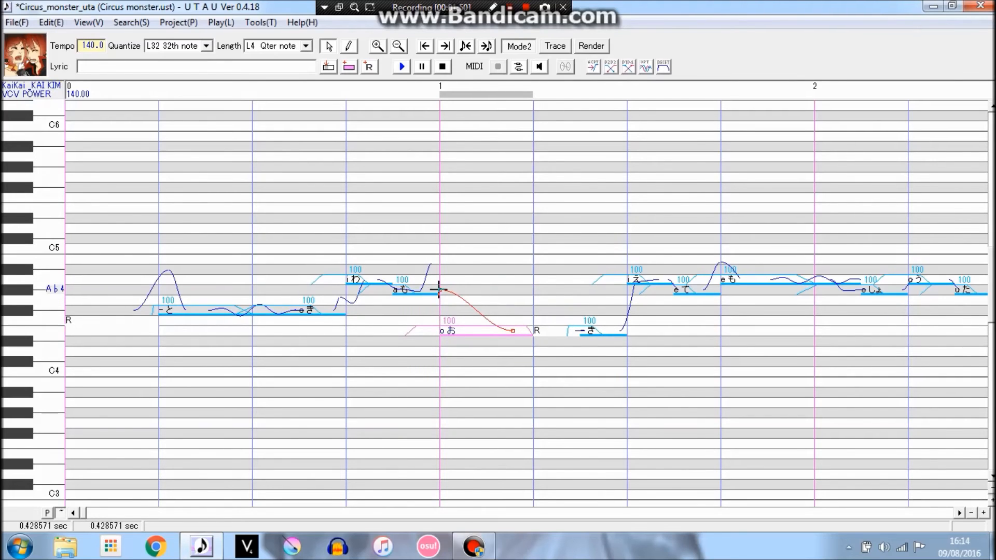
right_click(439, 289)
click(485, 300)
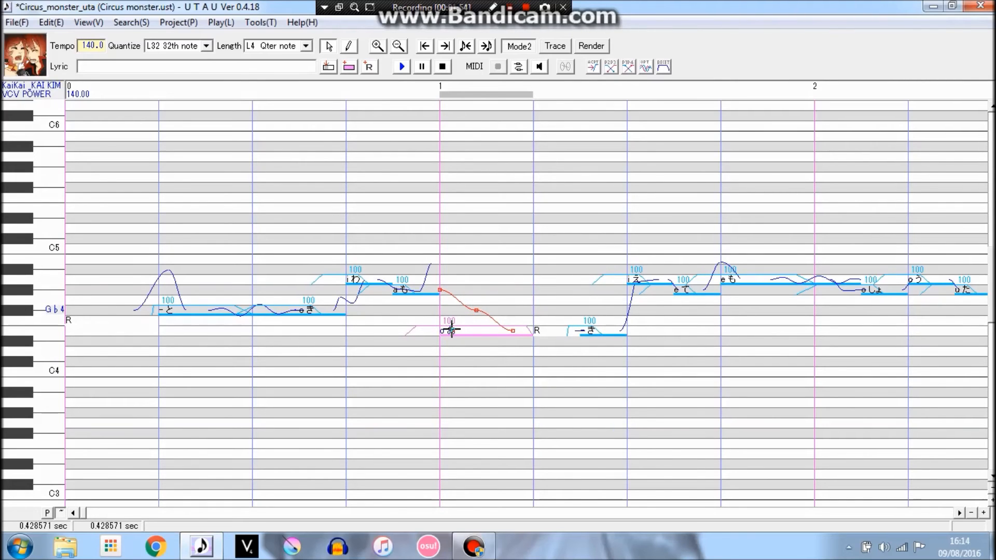
drag(477, 310, 451, 329)
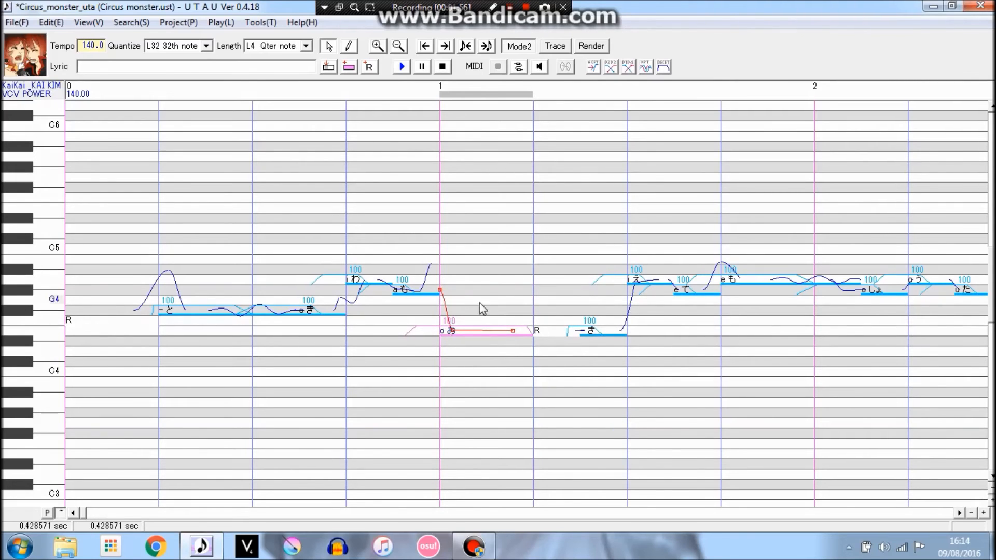
Step: Undo the control point removals and addition on お's pitch curve
click(413, 291)
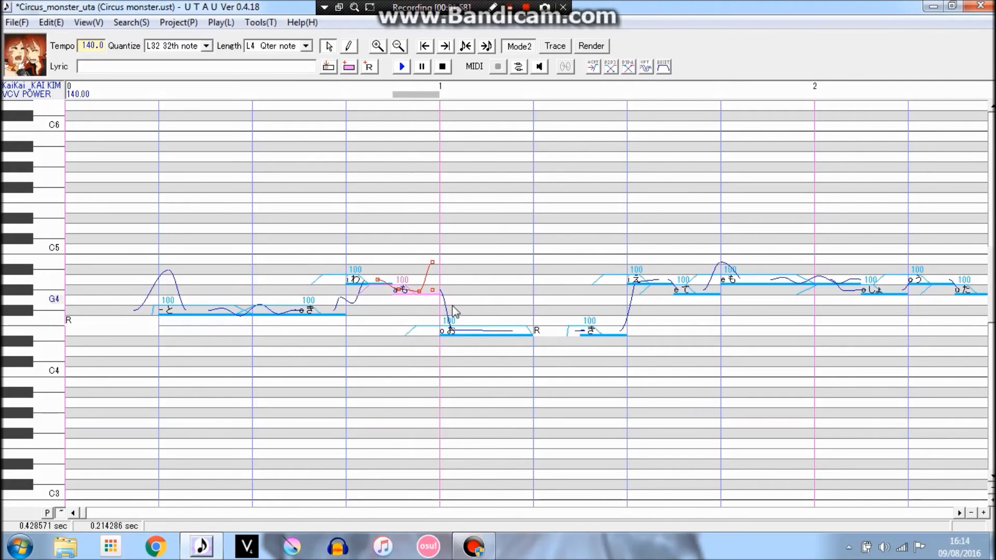
click(459, 332)
key(ctrl+z)
key(ctrl+z)
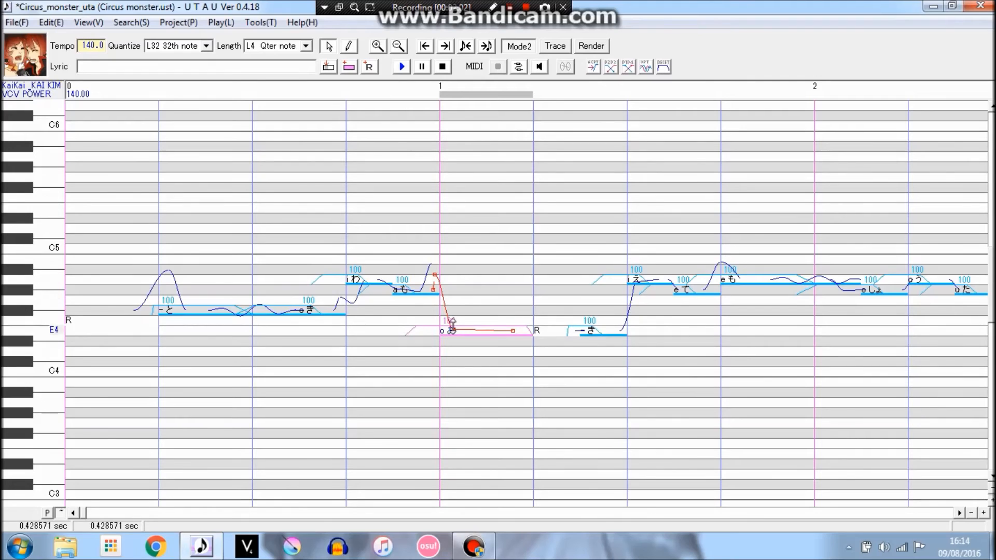
Step: Flatten the end of も's pitch curve to about A♭4 and remove the extra control point there
click(428, 291)
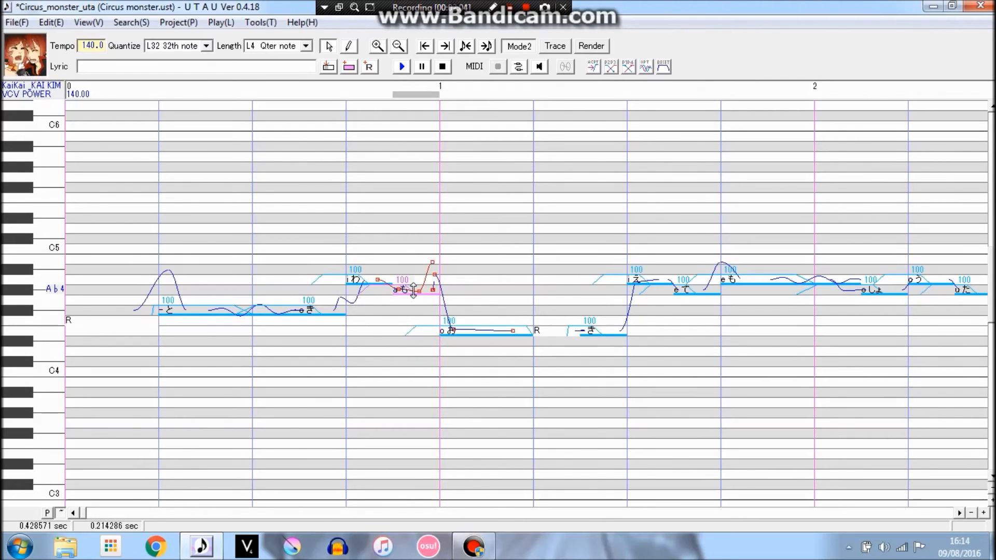
drag(428, 288, 427, 291)
click(463, 328)
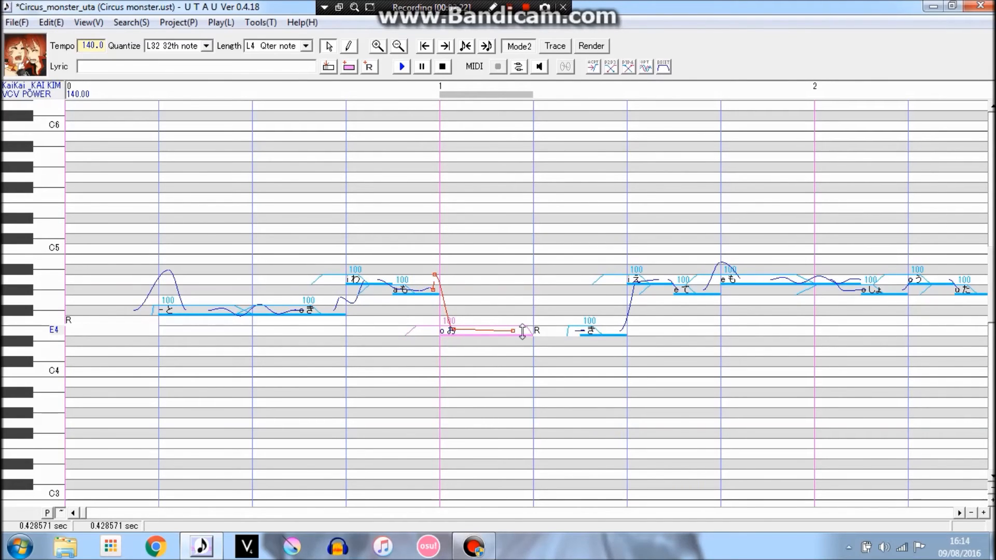
click(416, 292)
click(470, 331)
click(431, 290)
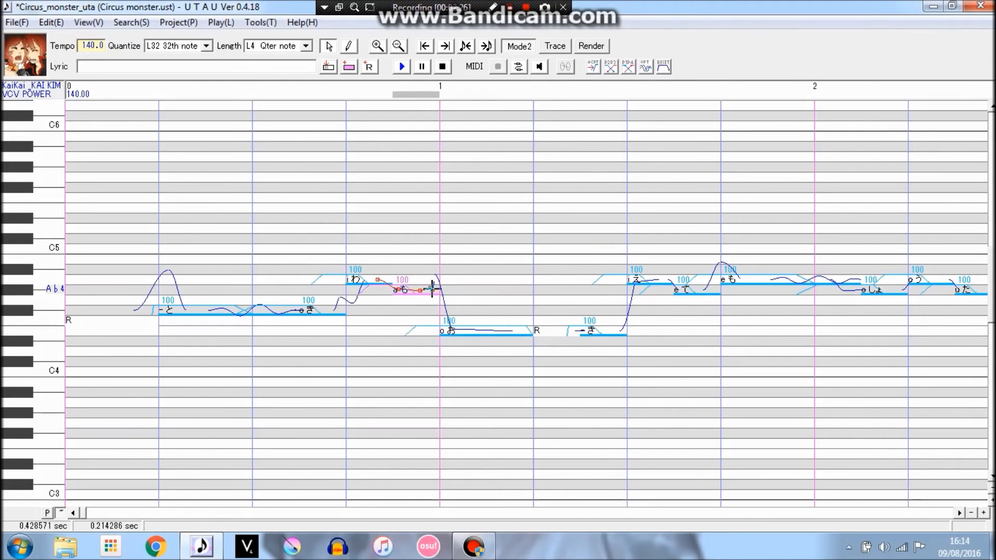
right_click(431, 288)
click(474, 386)
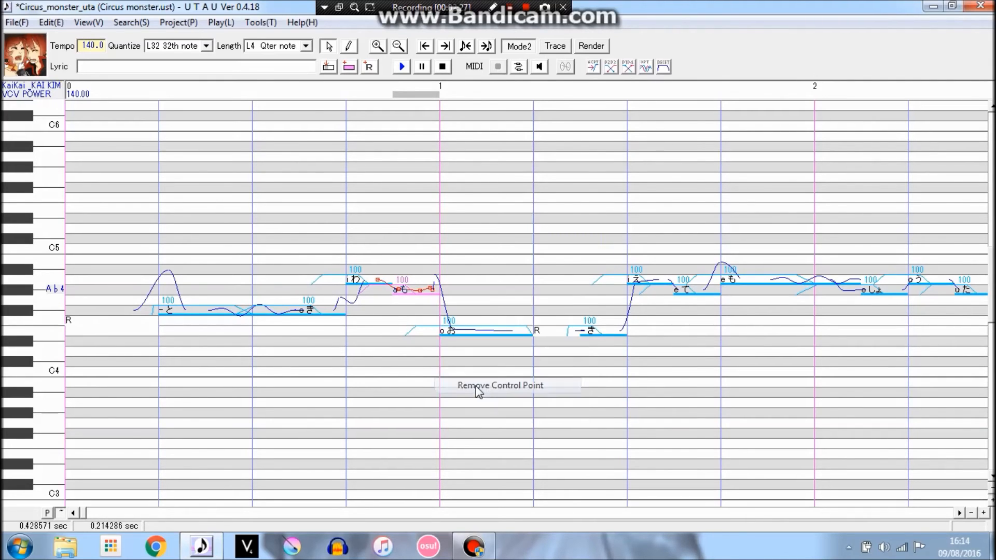
Step: Move お's pitch peak slightly later and up to about B4, and play わ through お
click(461, 330)
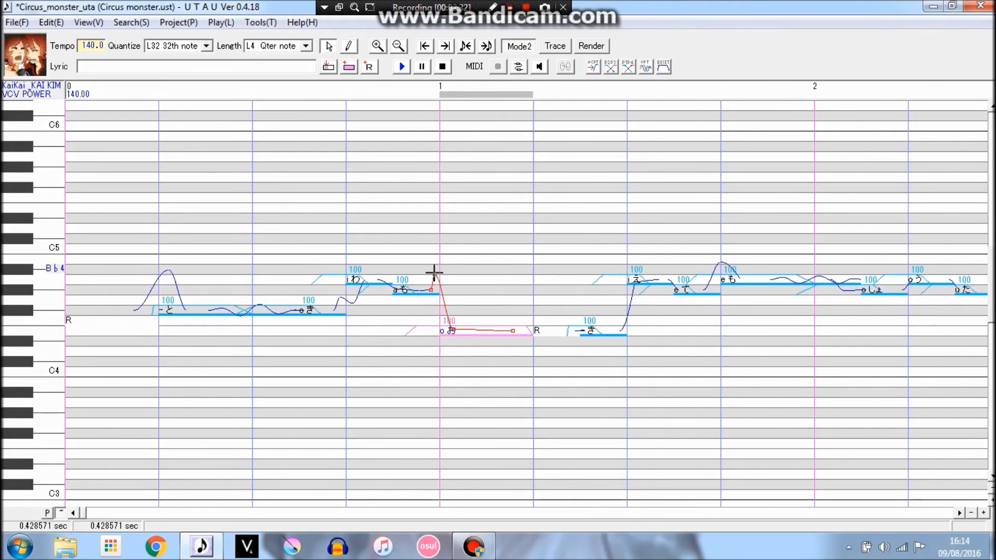
drag(434, 274, 442, 262)
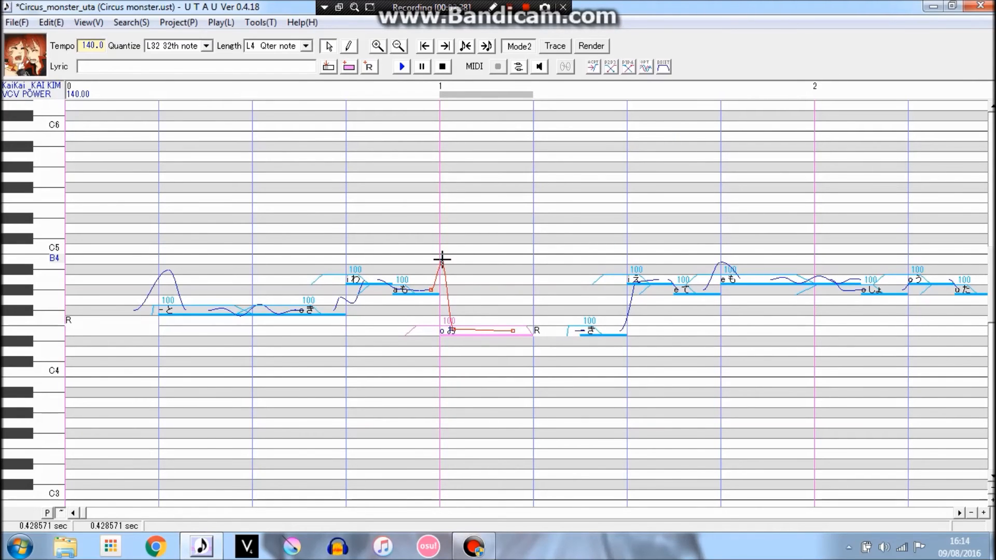
drag(351, 246, 482, 242)
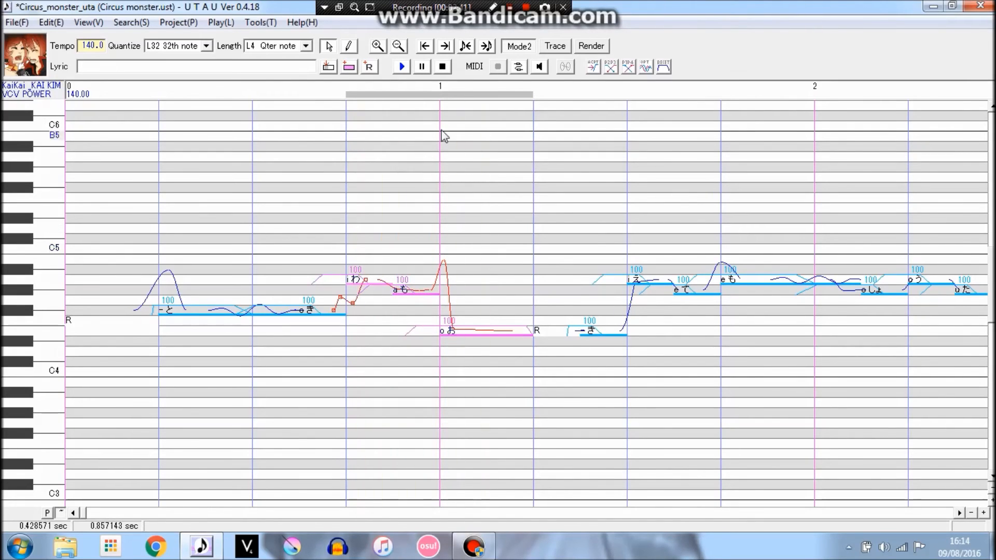
click(403, 67)
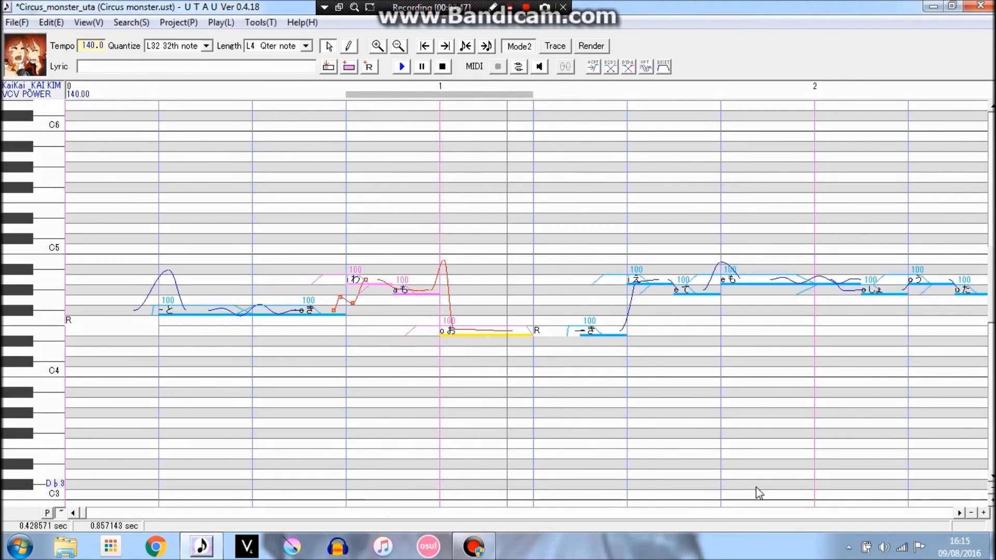
Step: Shift the control point at the foot of お's drop slightly later and give the note vibrato with a reduced depth
click(451, 330)
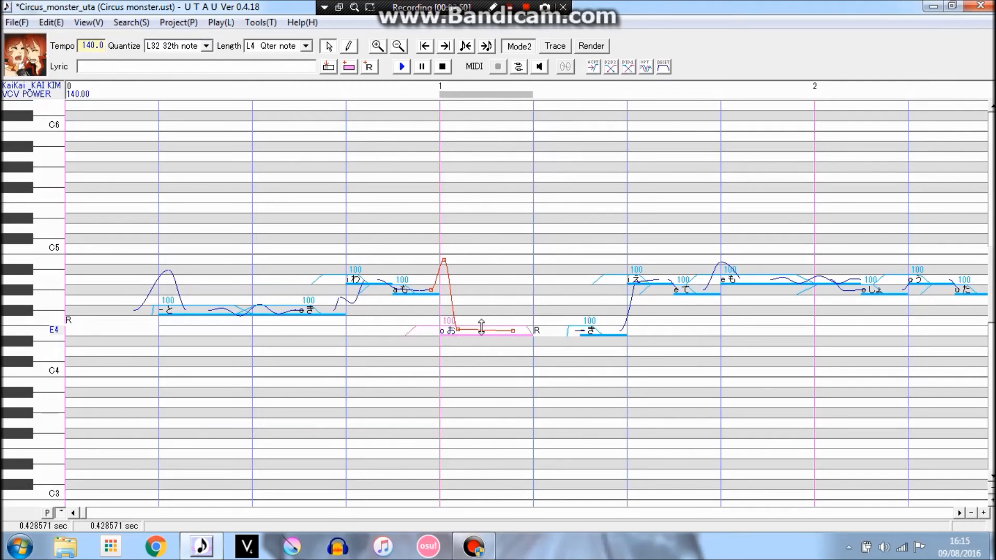
right_click(482, 329)
click(534, 265)
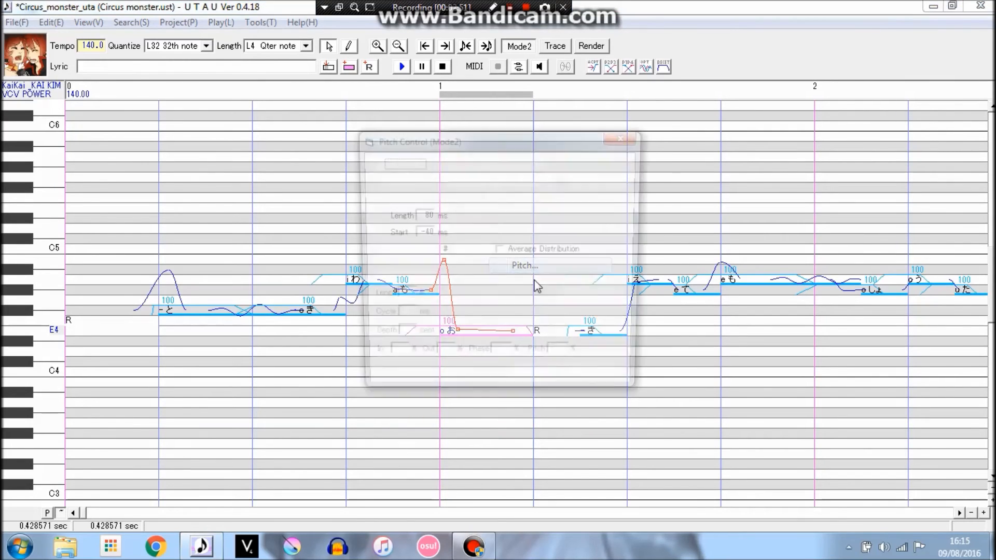
click(372, 277)
click(540, 382)
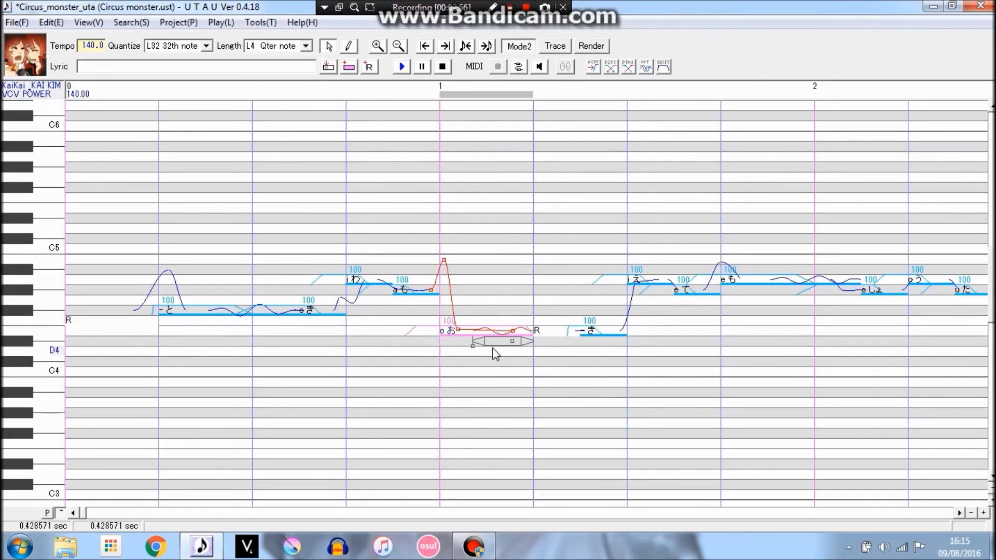
drag(493, 345, 493, 342)
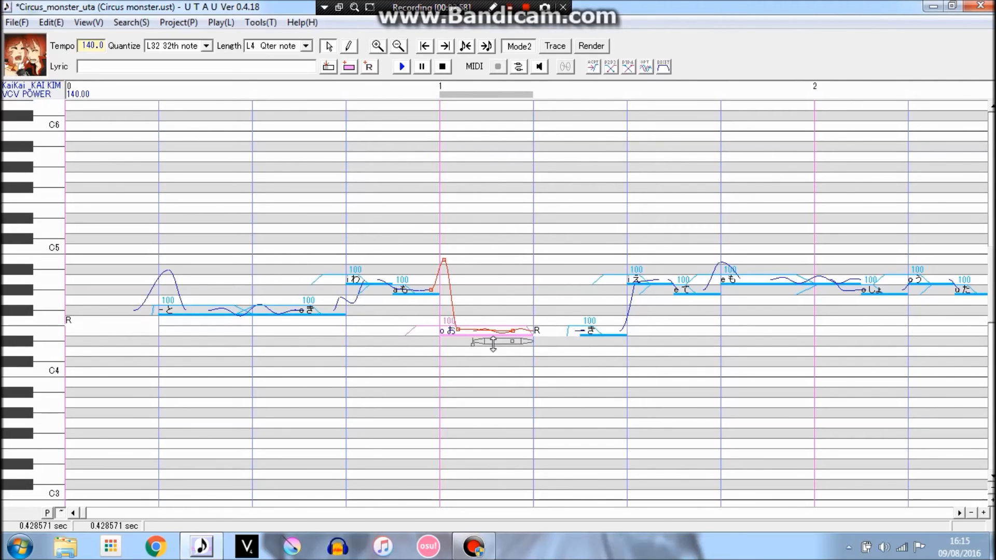
Step: Add a control point to the level part of お's pitch curve and nudge it slightly later and lower
right_click(457, 329)
click(492, 407)
drag(486, 331, 490, 333)
Step: Play the passage from the first き through え to hear お's peak and vibrato, and stop playback
drag(300, 257, 652, 262)
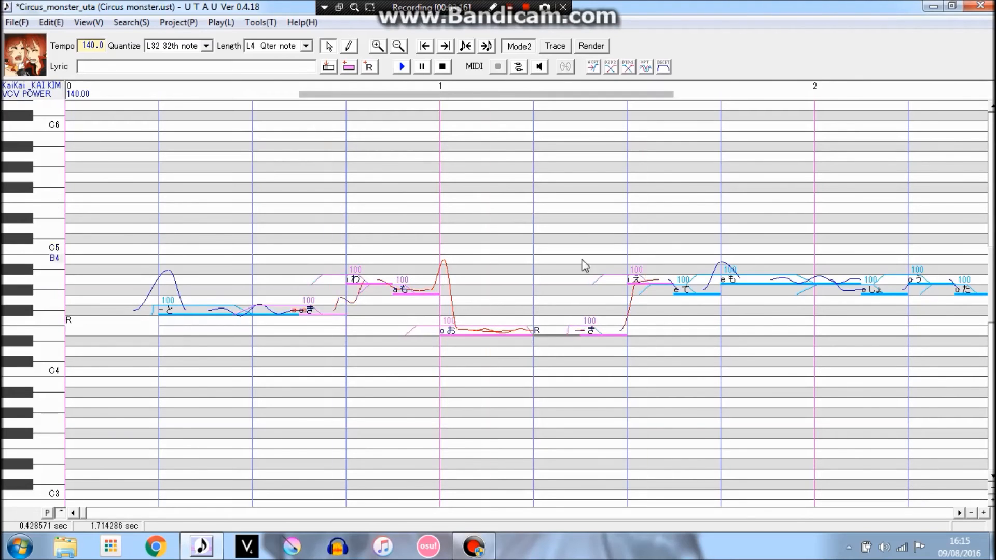
click(401, 68)
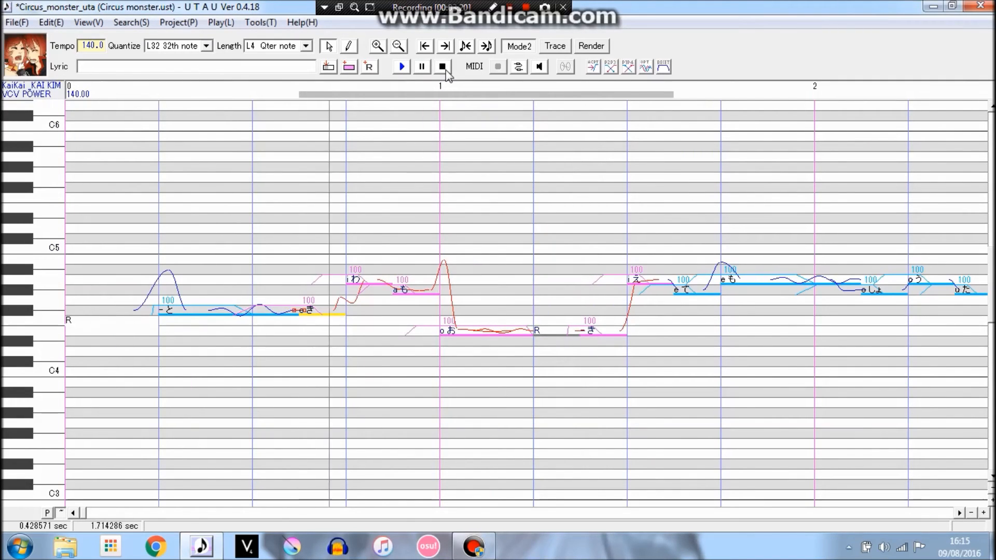
click(446, 70)
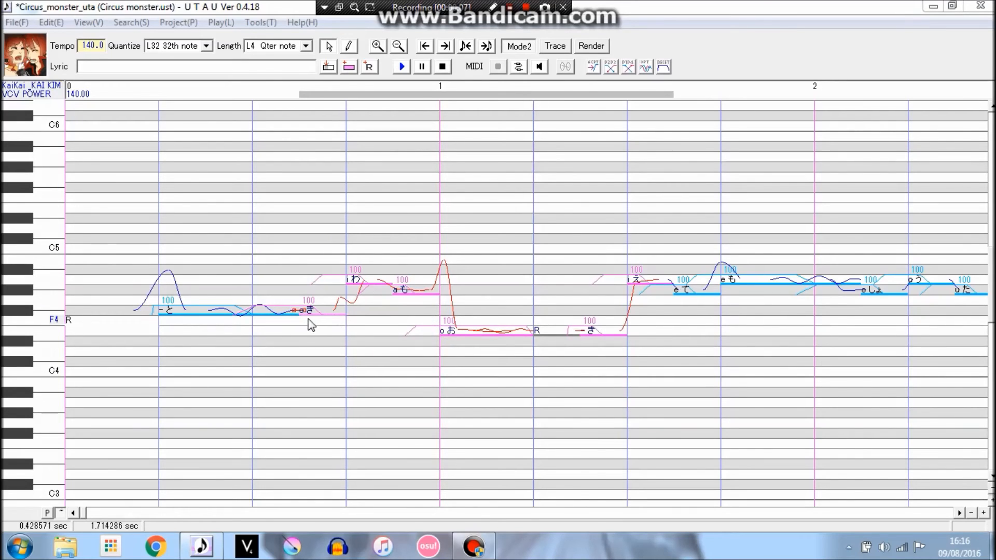
Step: Add a control point to the pitch curve between か and あ and raise it to a peak at about A4
drag(88, 513, 101, 518)
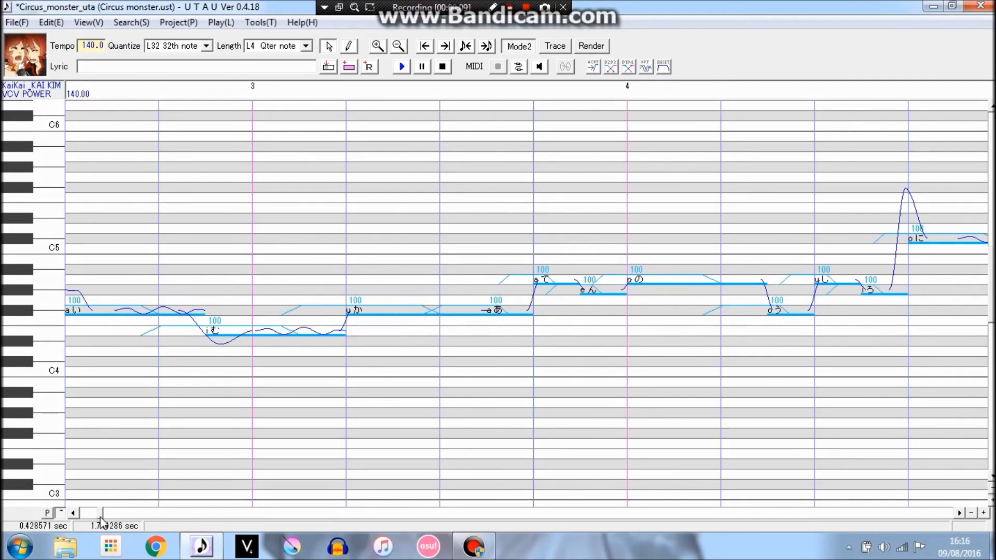
click(362, 318)
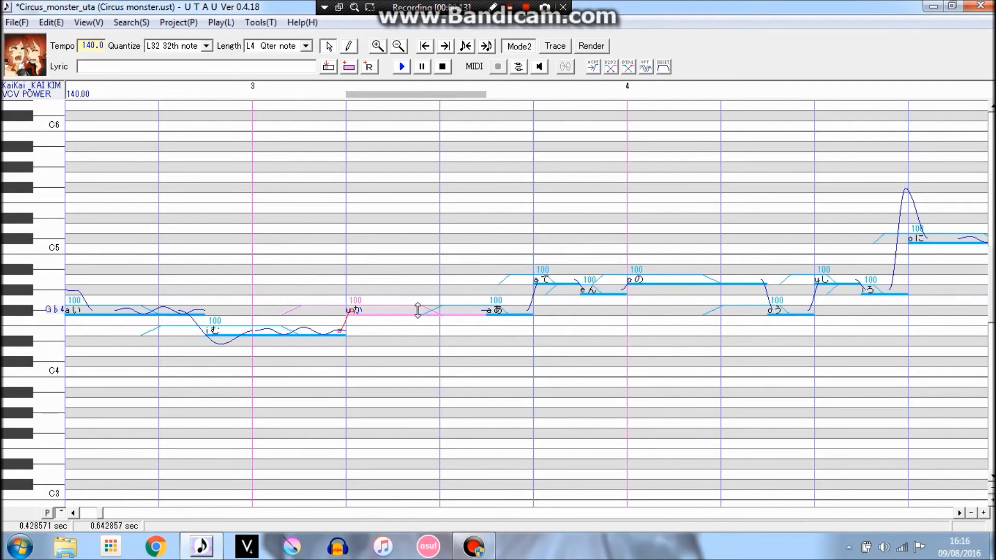
click(493, 311)
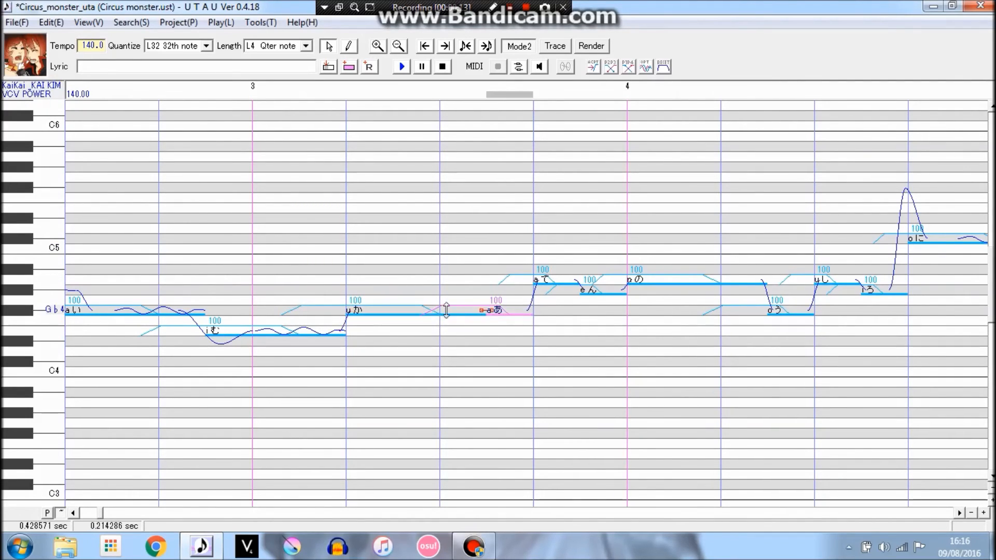
click(356, 317)
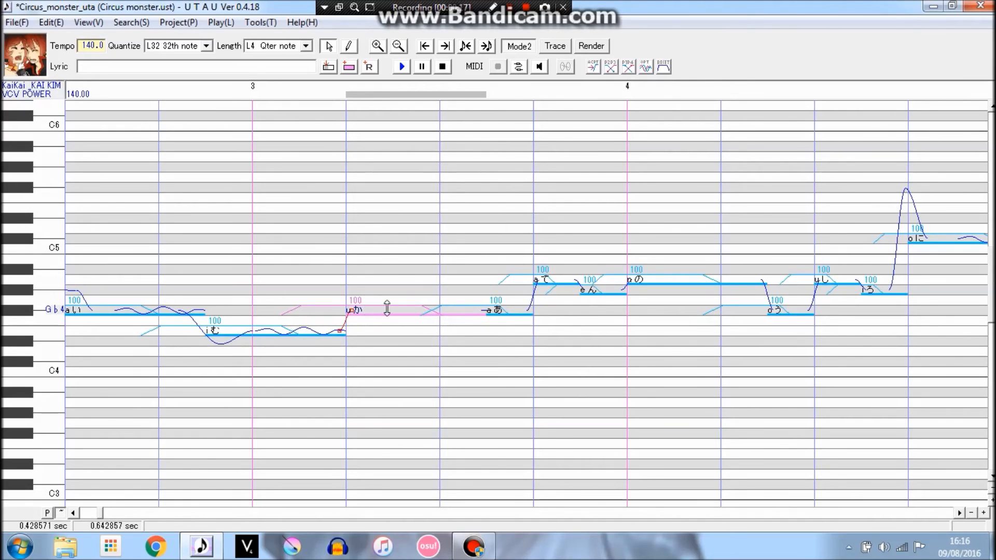
click(485, 311)
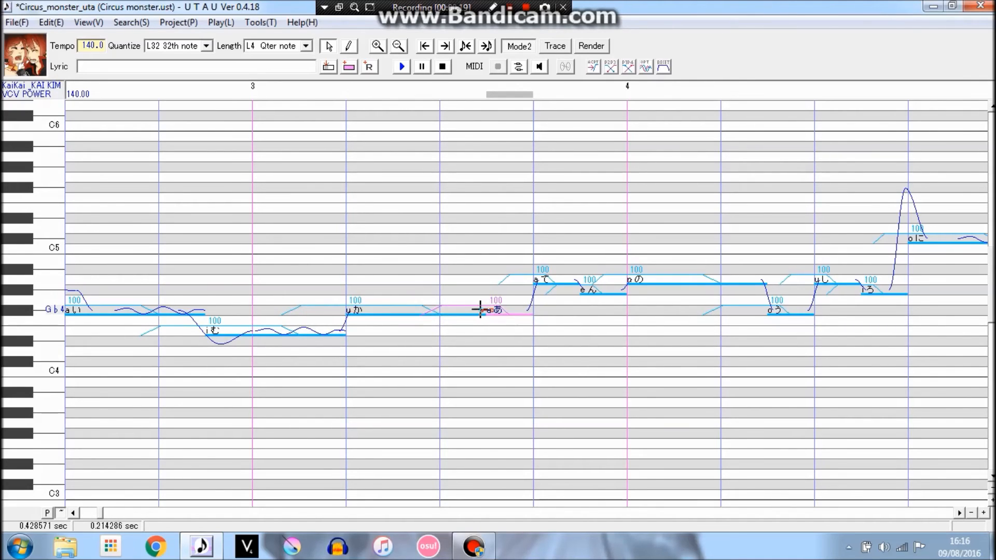
right_click(470, 314)
click(551, 323)
mouse_move(481, 310)
mouse_down()
mouse_move(457, 273)
mouse_move(485, 274)
mouse_up()
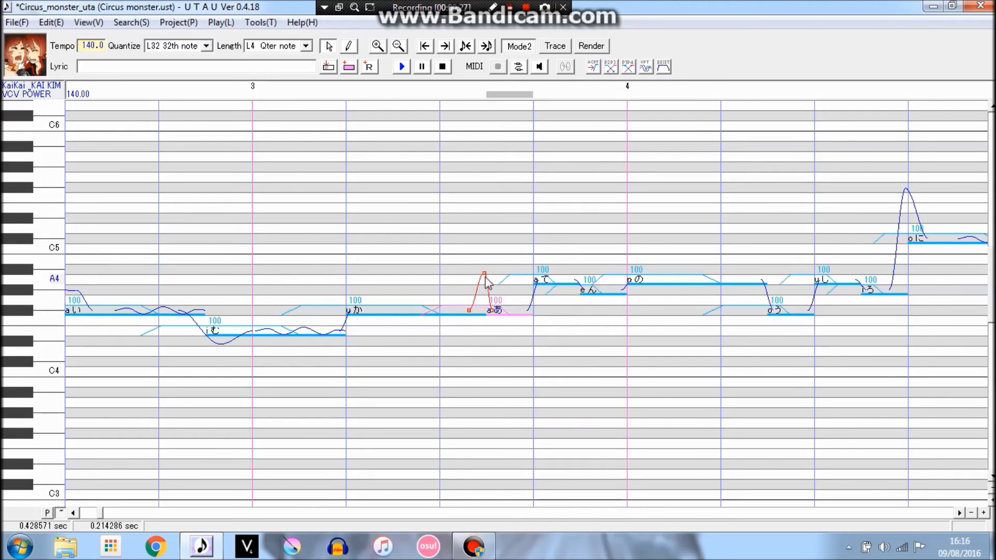
Step: Try あ's control point as a dip near E♭4, return it to a narrow peak around A4, and play か through の
drag(484, 272, 489, 339)
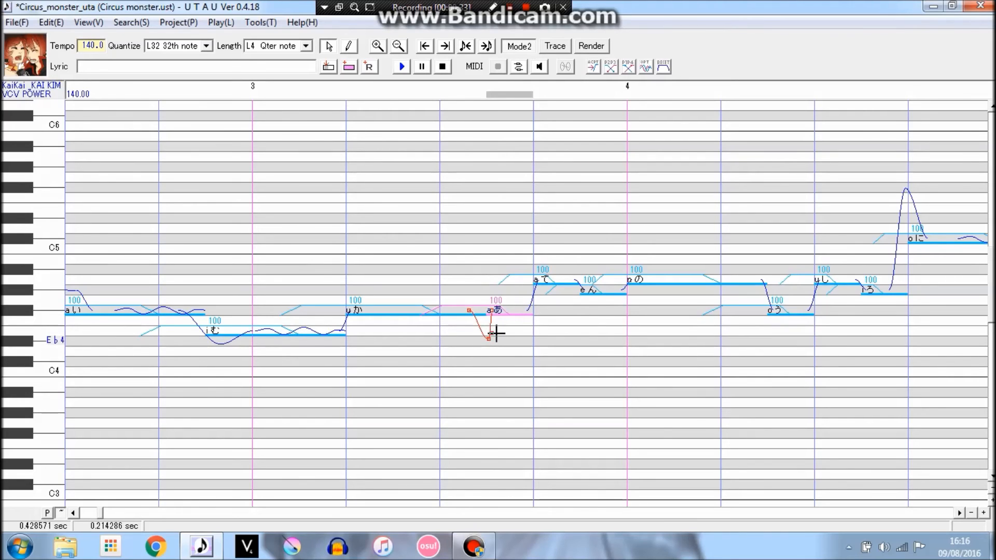
drag(489, 339, 491, 334)
drag(476, 321, 477, 310)
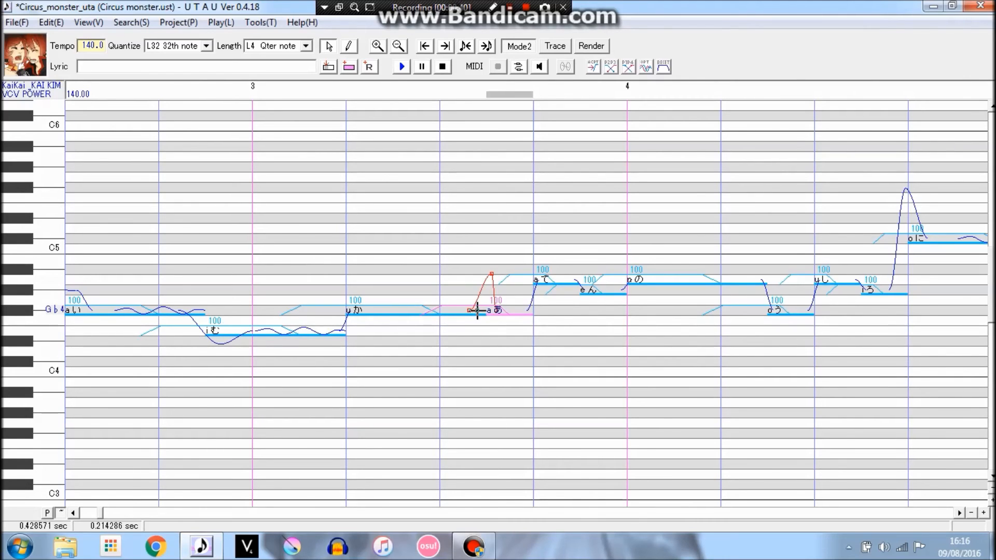
drag(492, 274, 489, 274)
drag(361, 231, 654, 239)
click(402, 66)
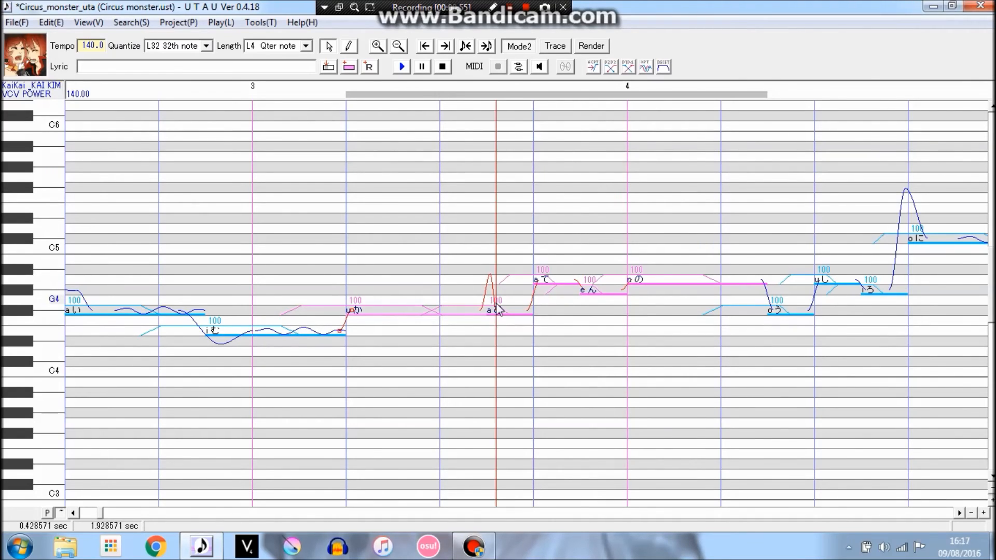
Step: Lower あ's pitch peak to about A♭4 and play か through て
click(478, 309)
drag(489, 274, 487, 290)
drag(364, 322, 552, 238)
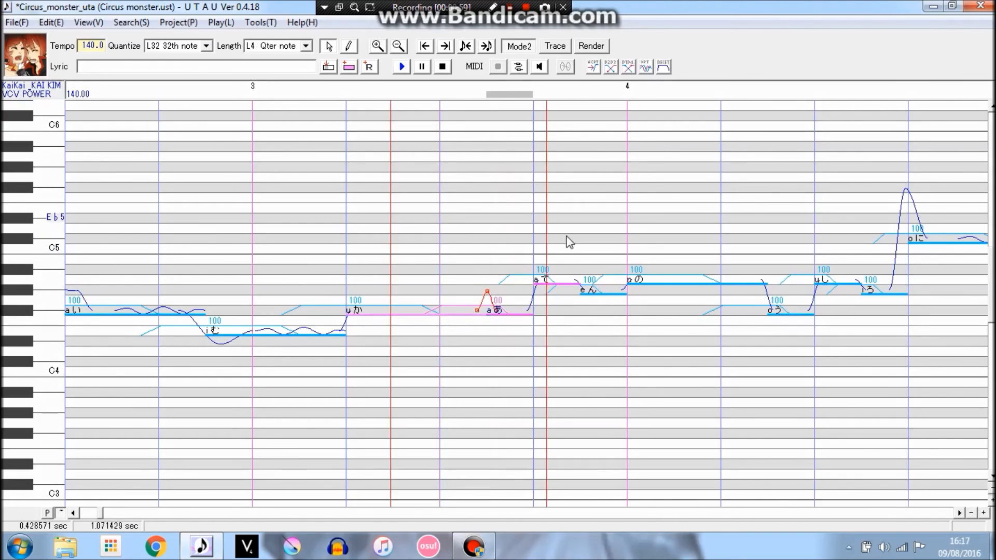
click(401, 67)
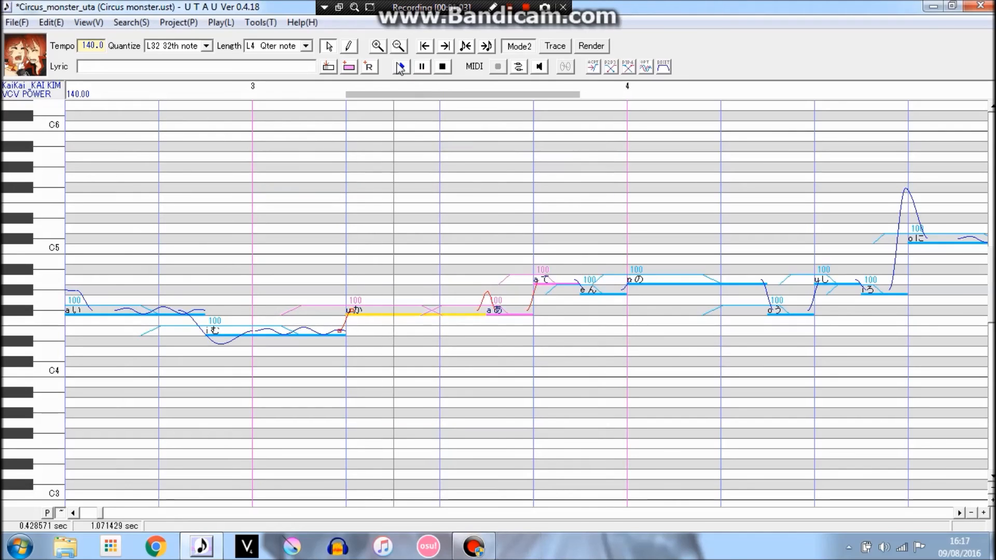
Step: Turn あ's peak into a shallow dip at about F4, start its curve slightly earlier, and play む through ん
click(493, 312)
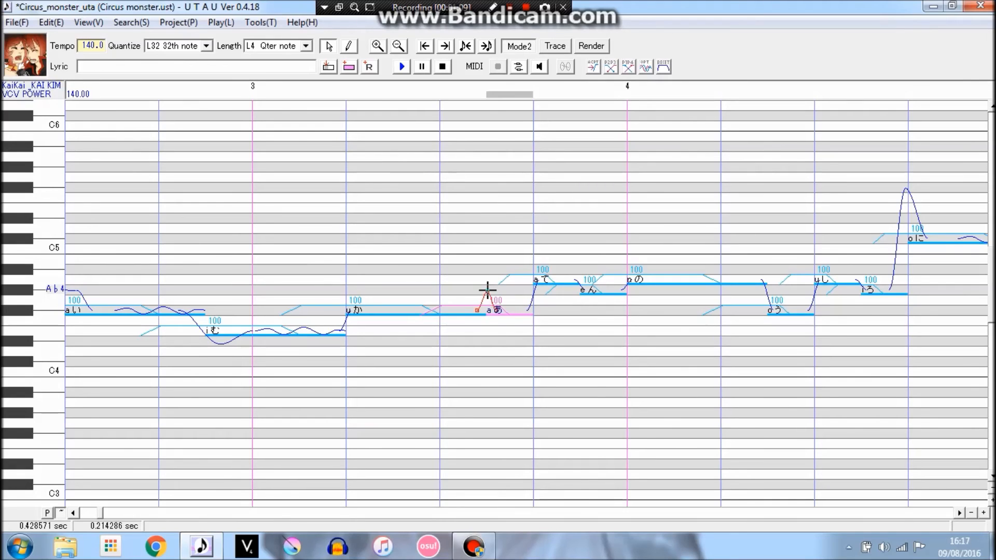
drag(486, 323, 470, 311)
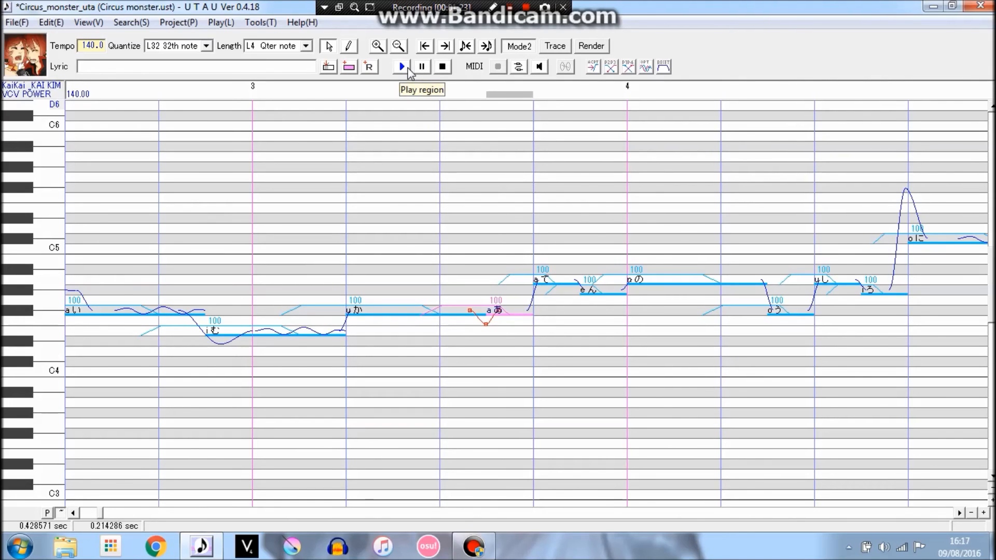
click(407, 69)
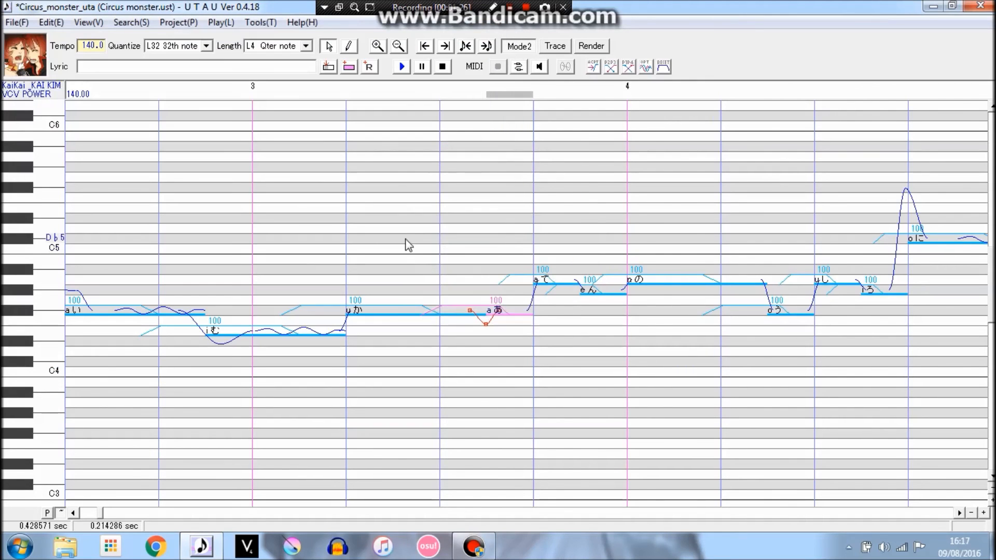
drag(316, 239, 625, 214)
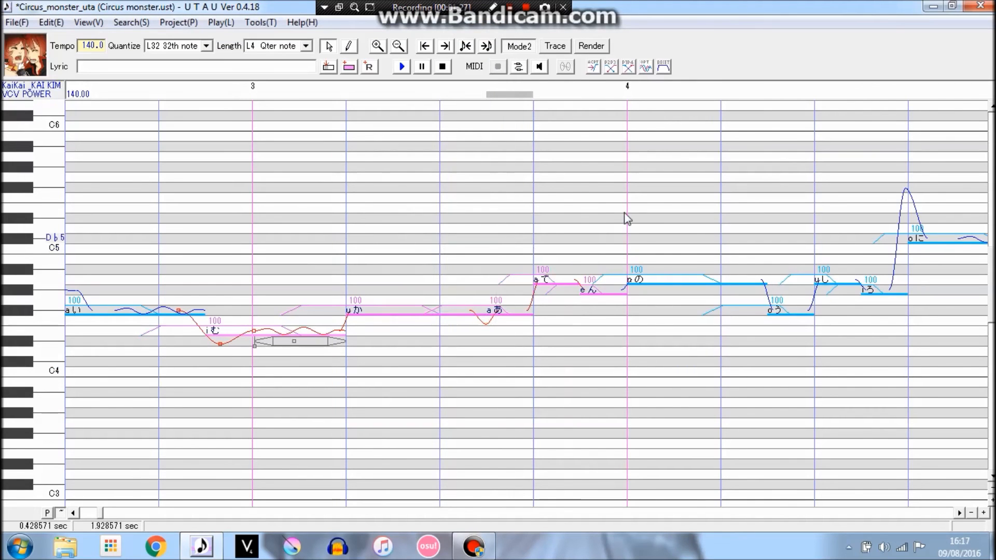
click(401, 66)
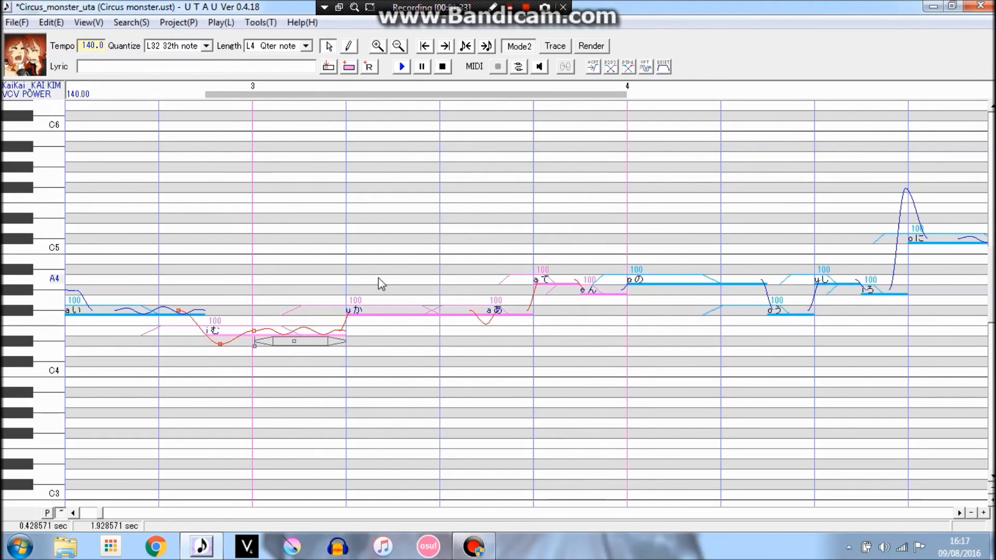
click(401, 67)
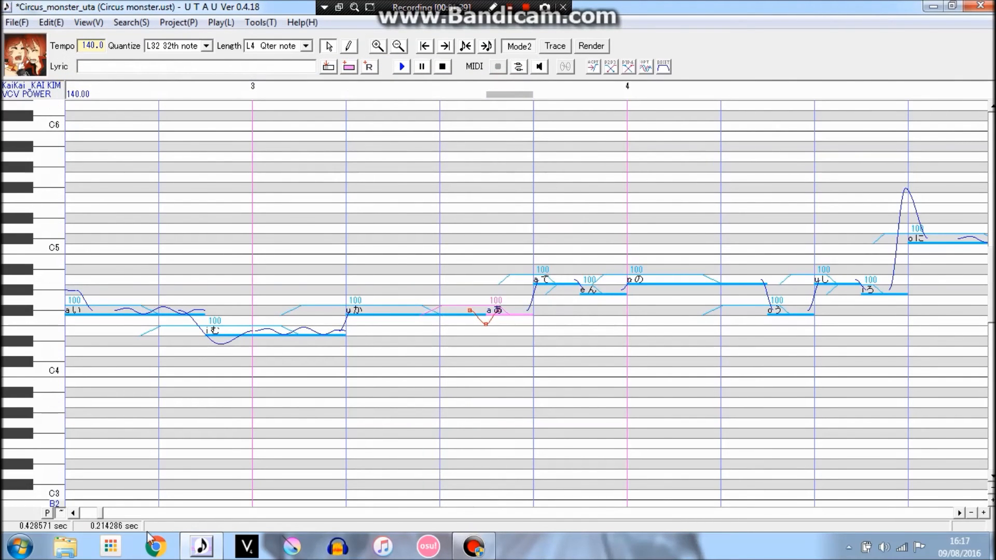
Step: Examine the pitch curves and vibrato of the opening notes from と through しょ
drag(101, 513, 125, 512)
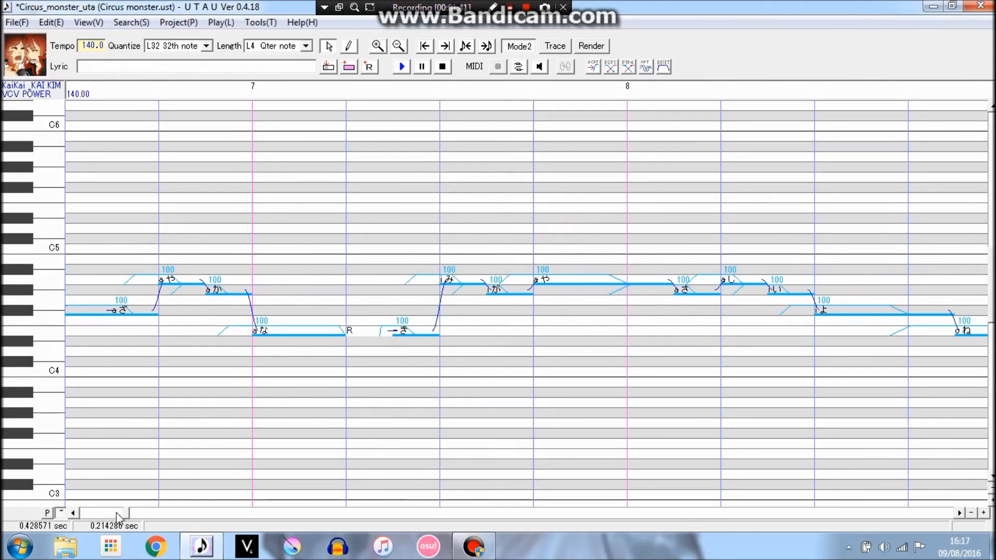
drag(126, 513, 83, 512)
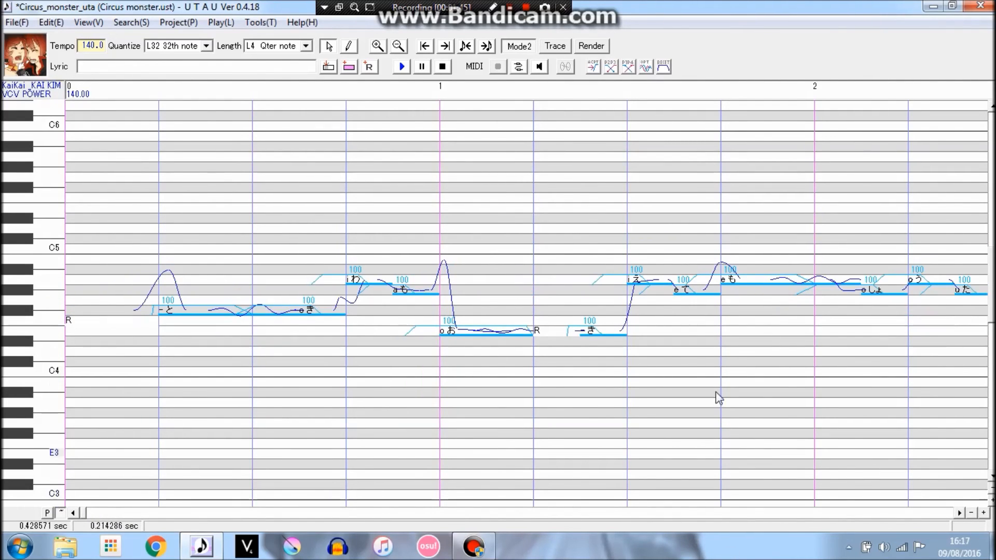
click(202, 302)
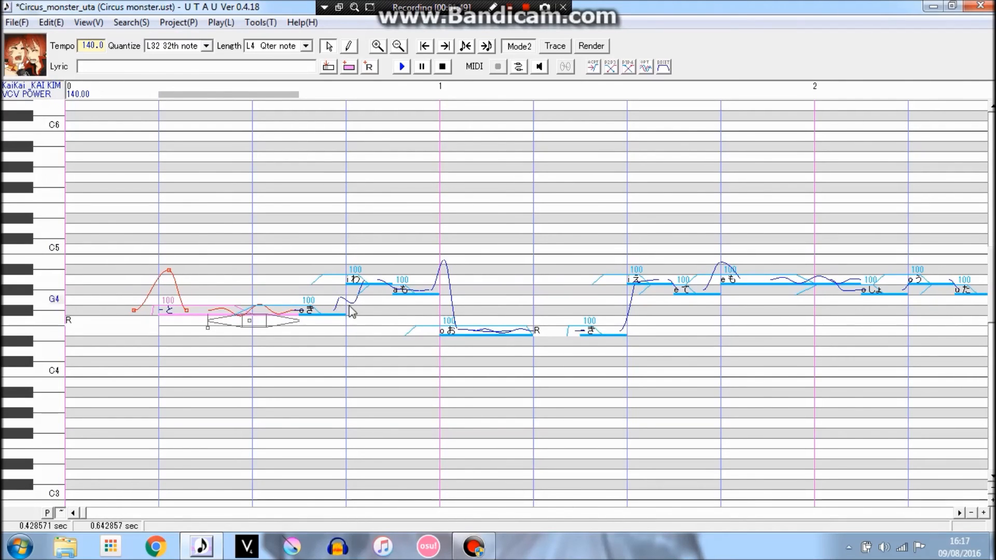
click(402, 299)
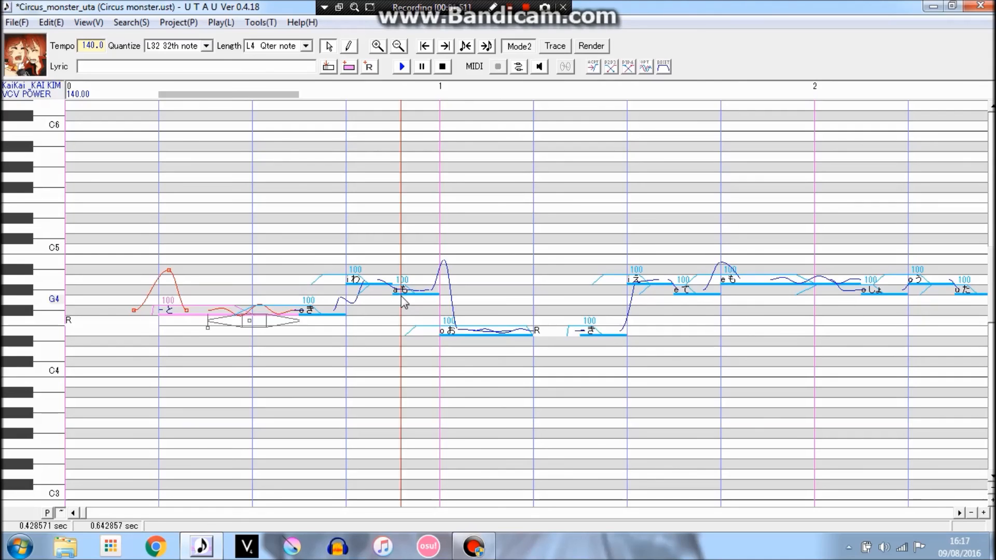
click(501, 337)
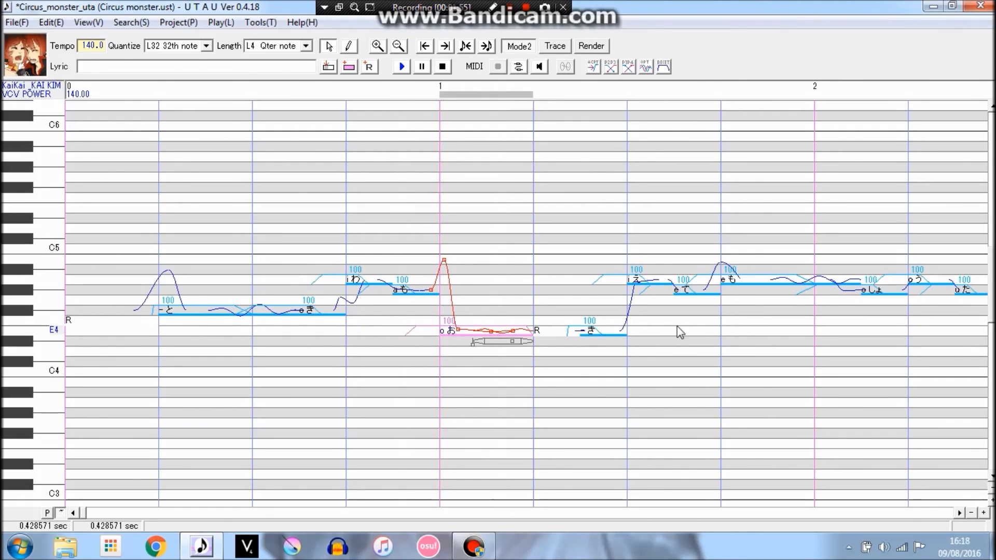
click(674, 284)
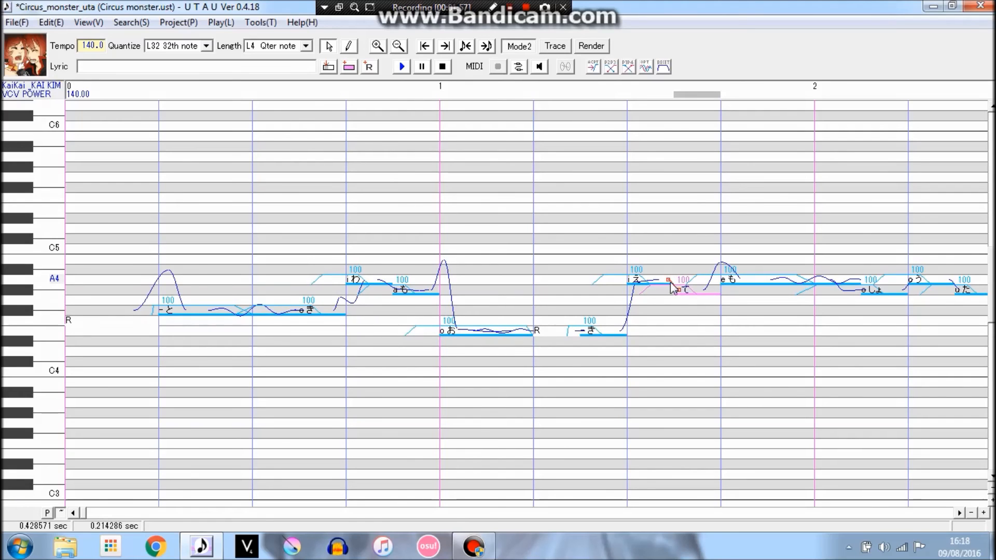
click(875, 292)
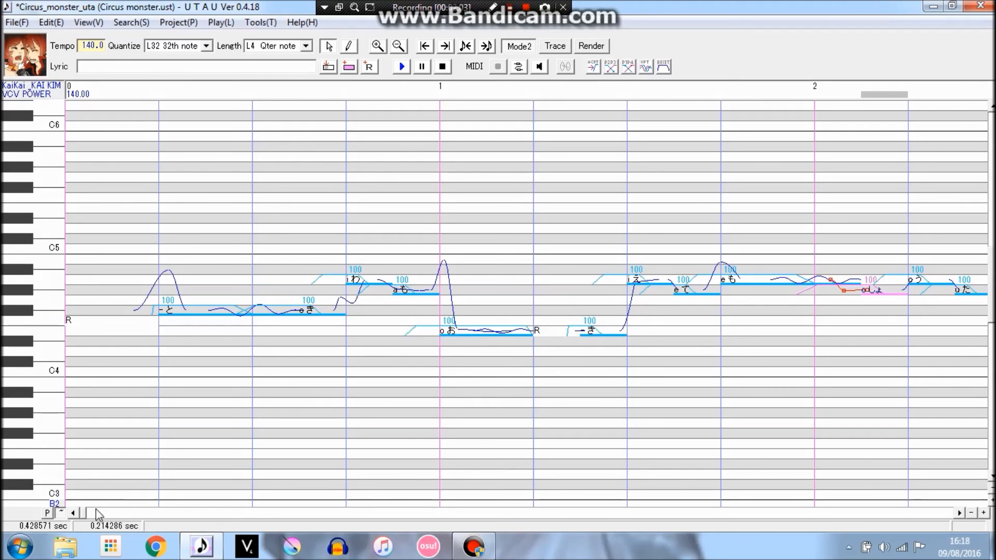
Step: Examine い's pitch curve and vibrato, and compare the tuned opening with the measures after it in a wider view
drag(86, 514, 96, 515)
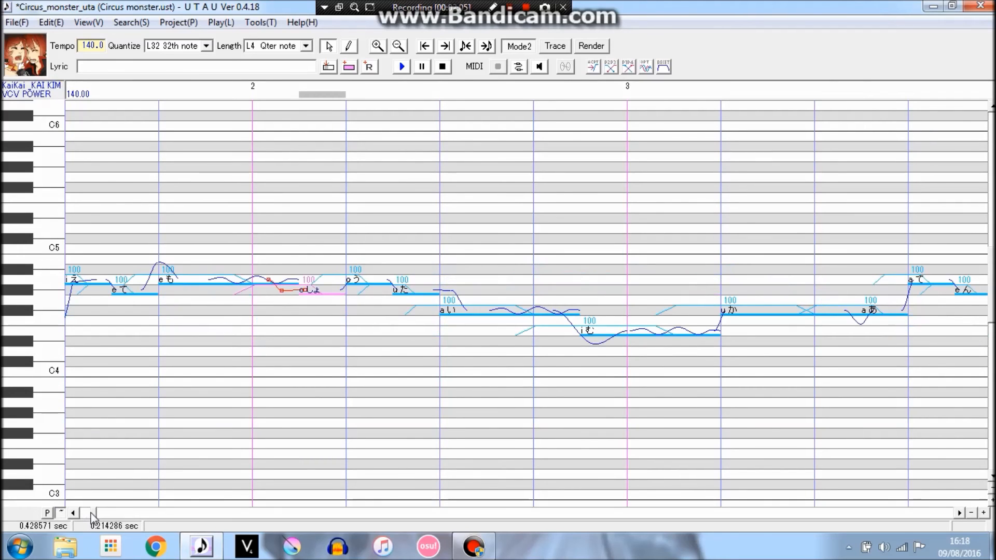
click(480, 311)
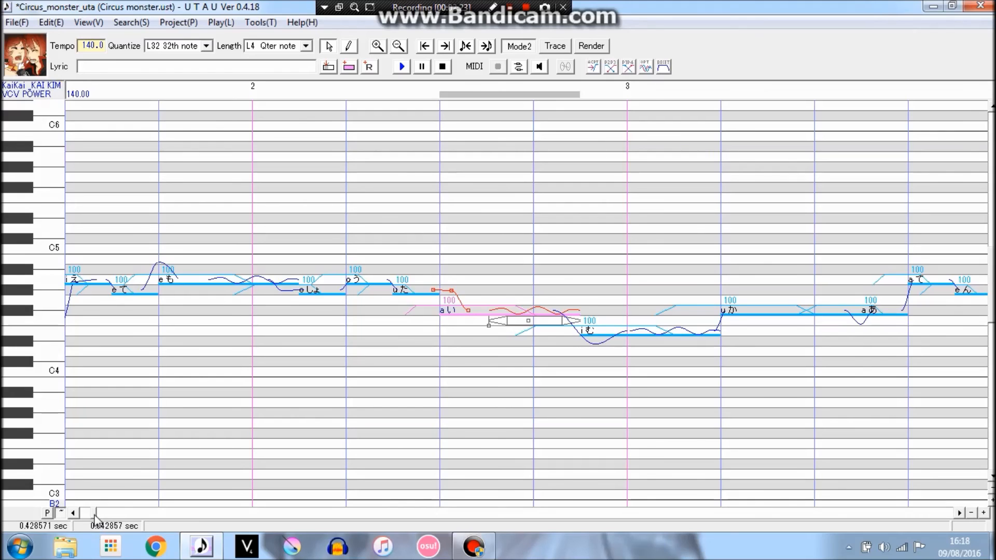
drag(93, 514, 107, 514)
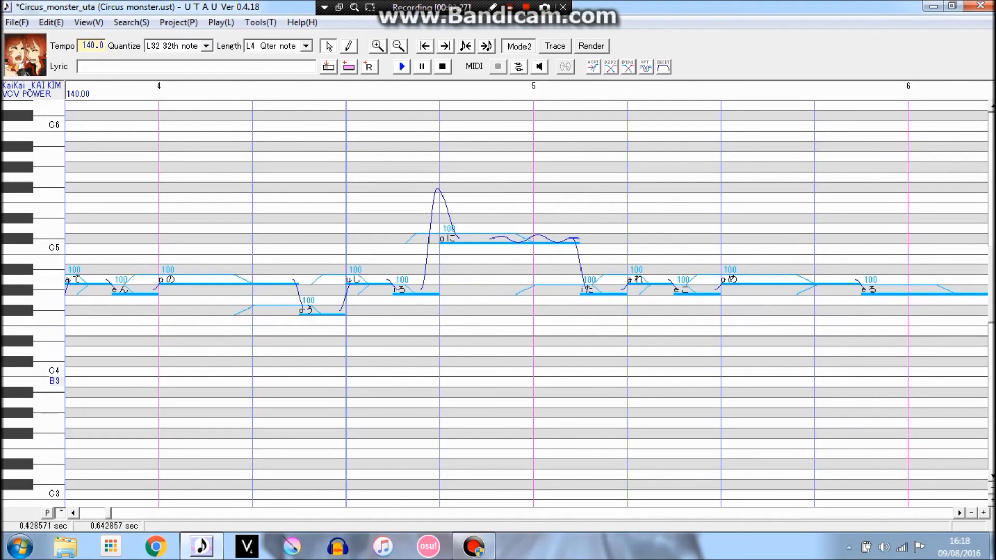
click(971, 513)
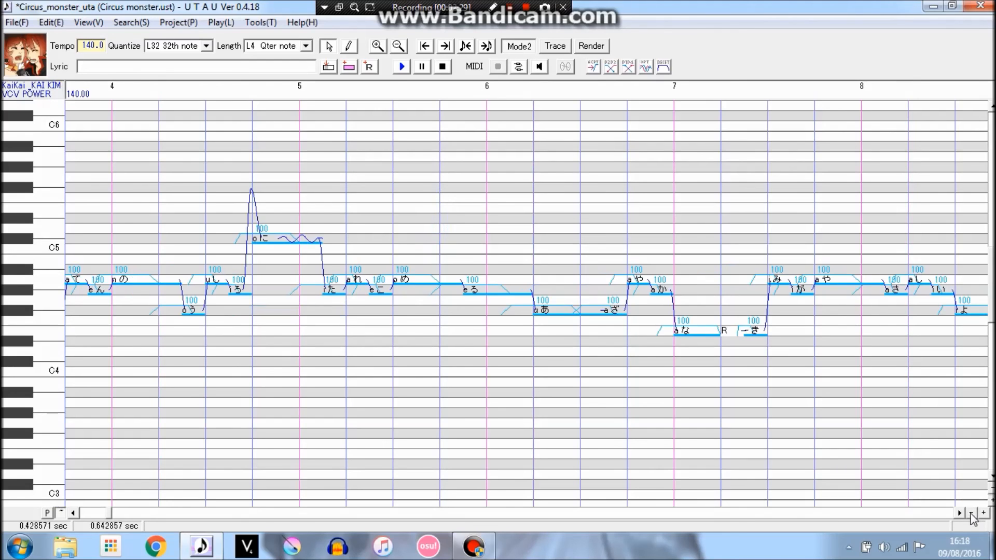
drag(107, 519, 77, 519)
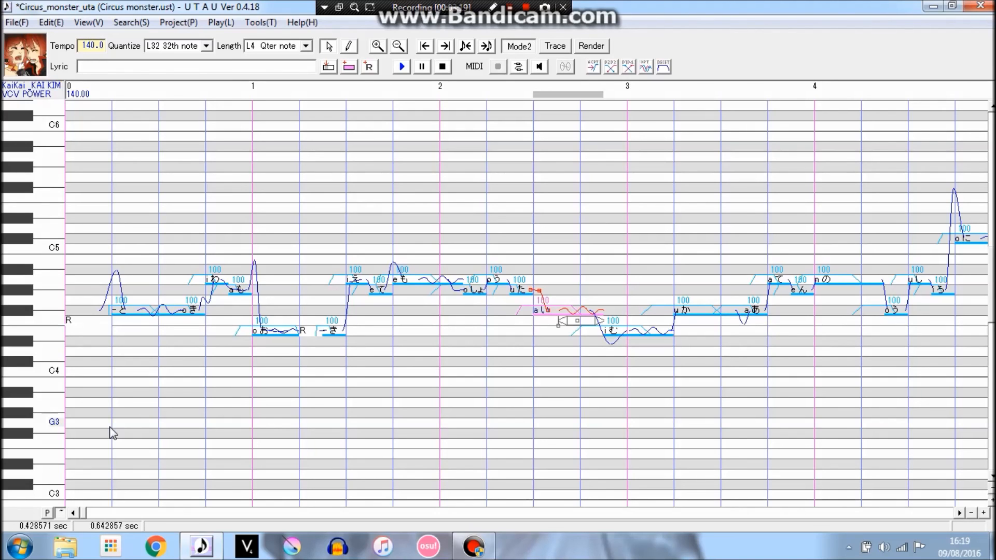
click(142, 241)
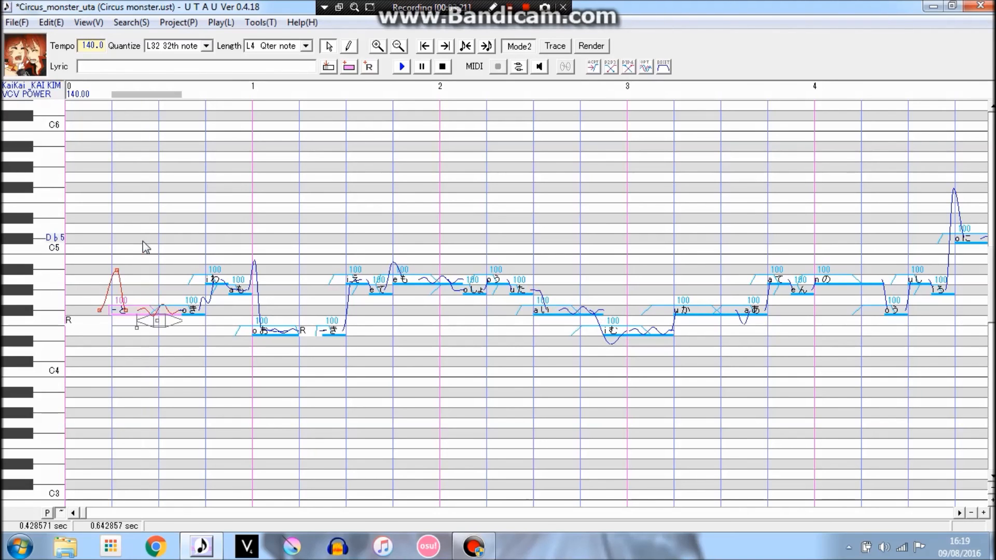